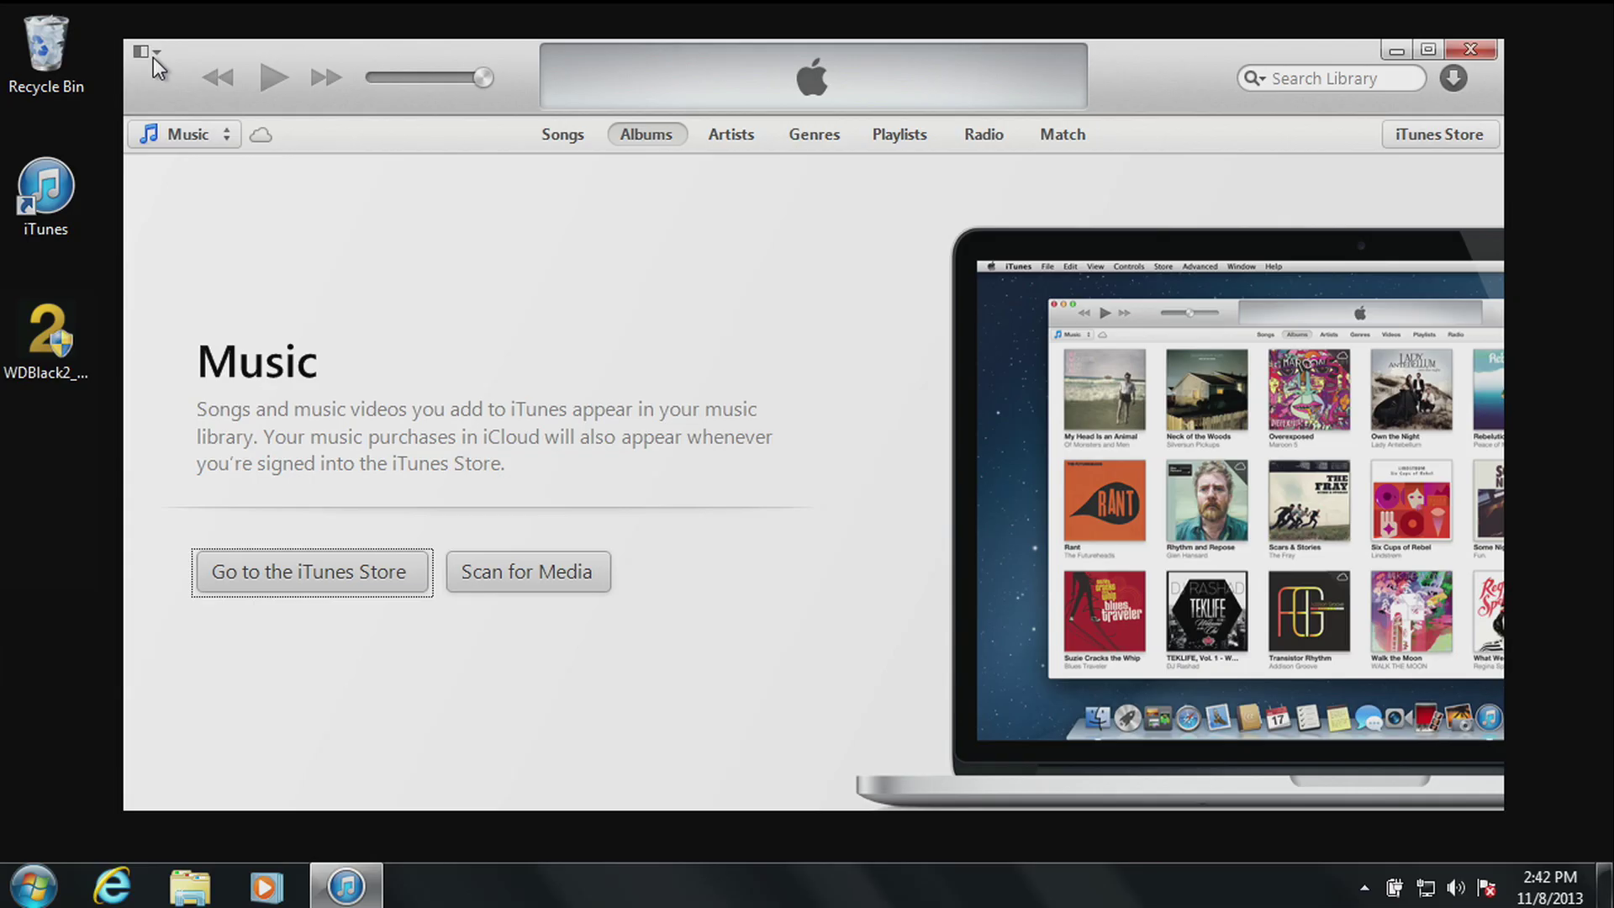
Deauthorize this computer in iTunes, confirming with the Apple account password
{"action": "left_click", "coordinate": [153, 57]}
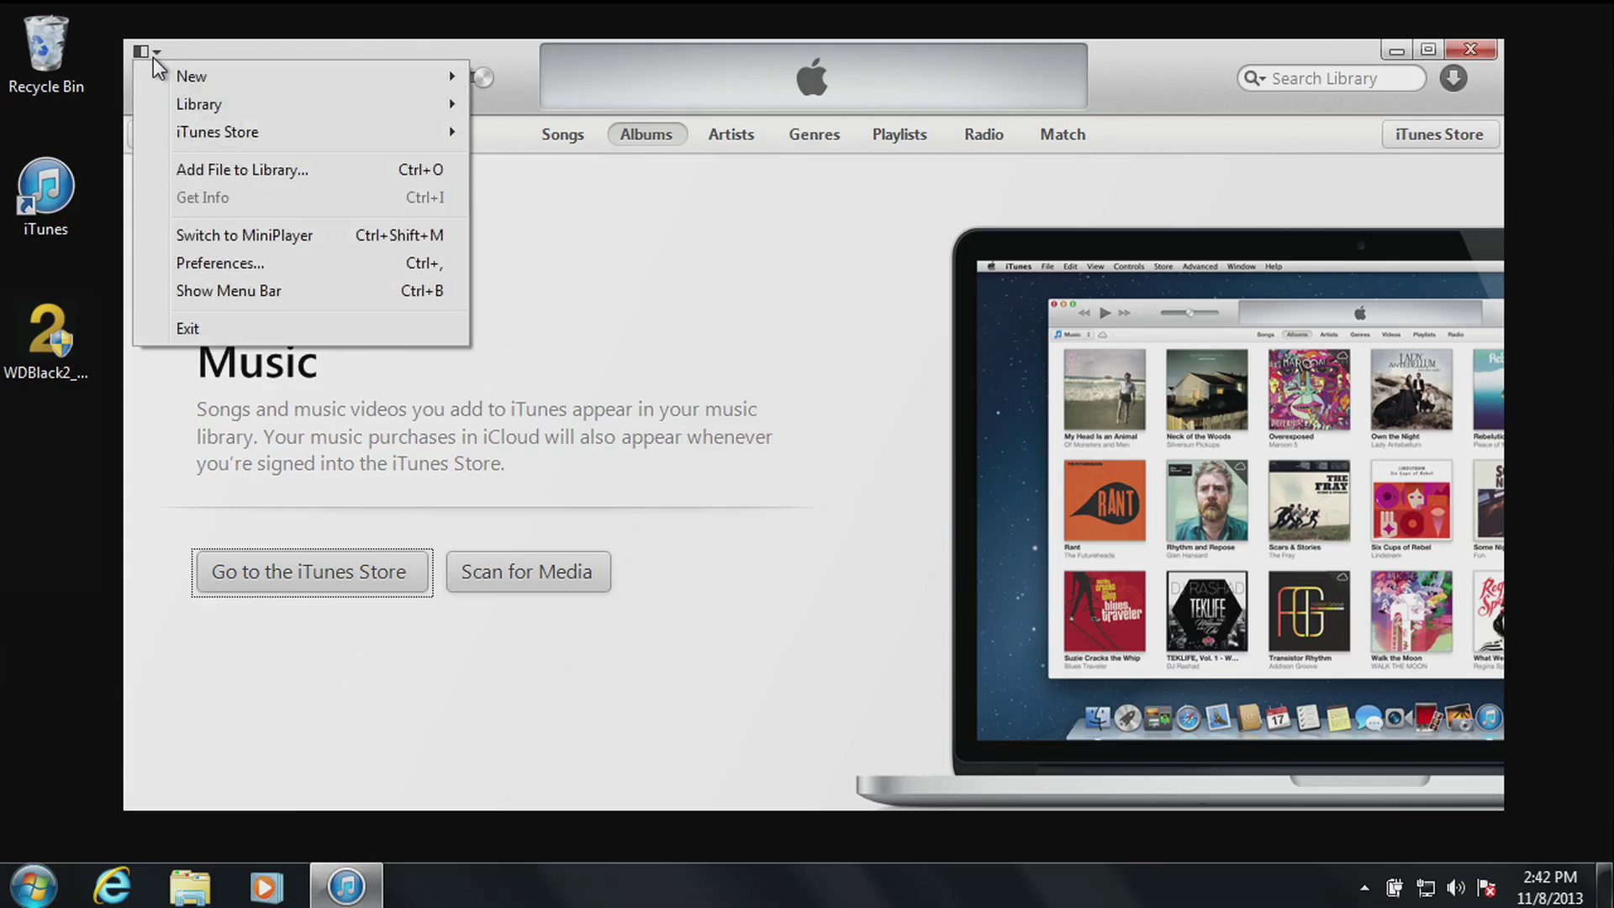
{"action": "mouse_move", "coordinate": [428, 140]}
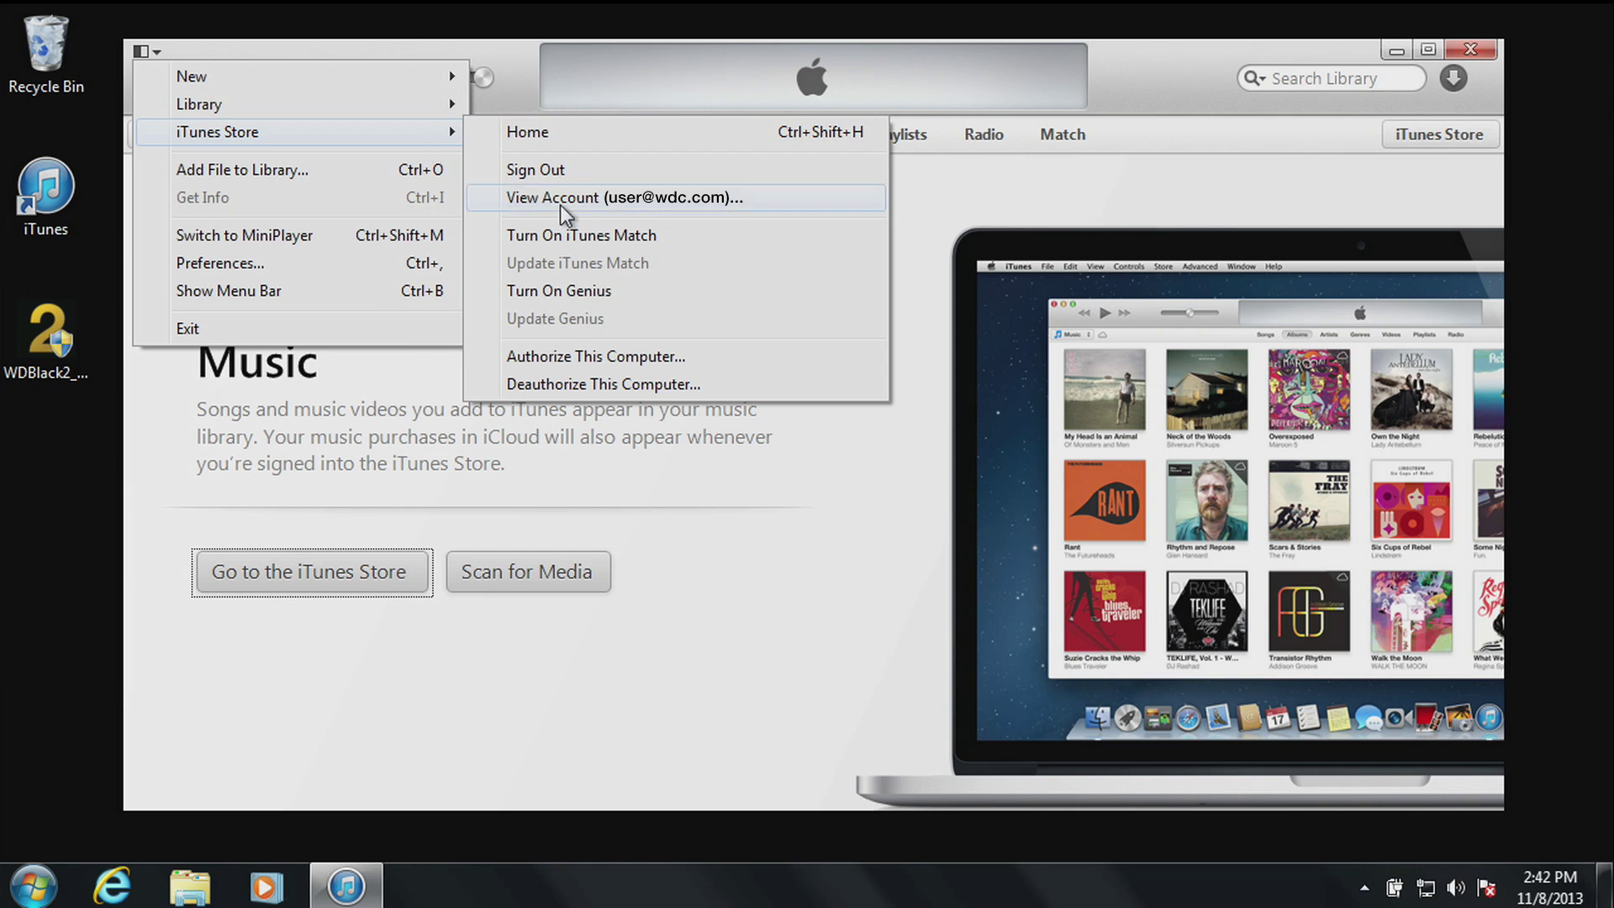
{"action": "left_click", "coordinate": [583, 384]}
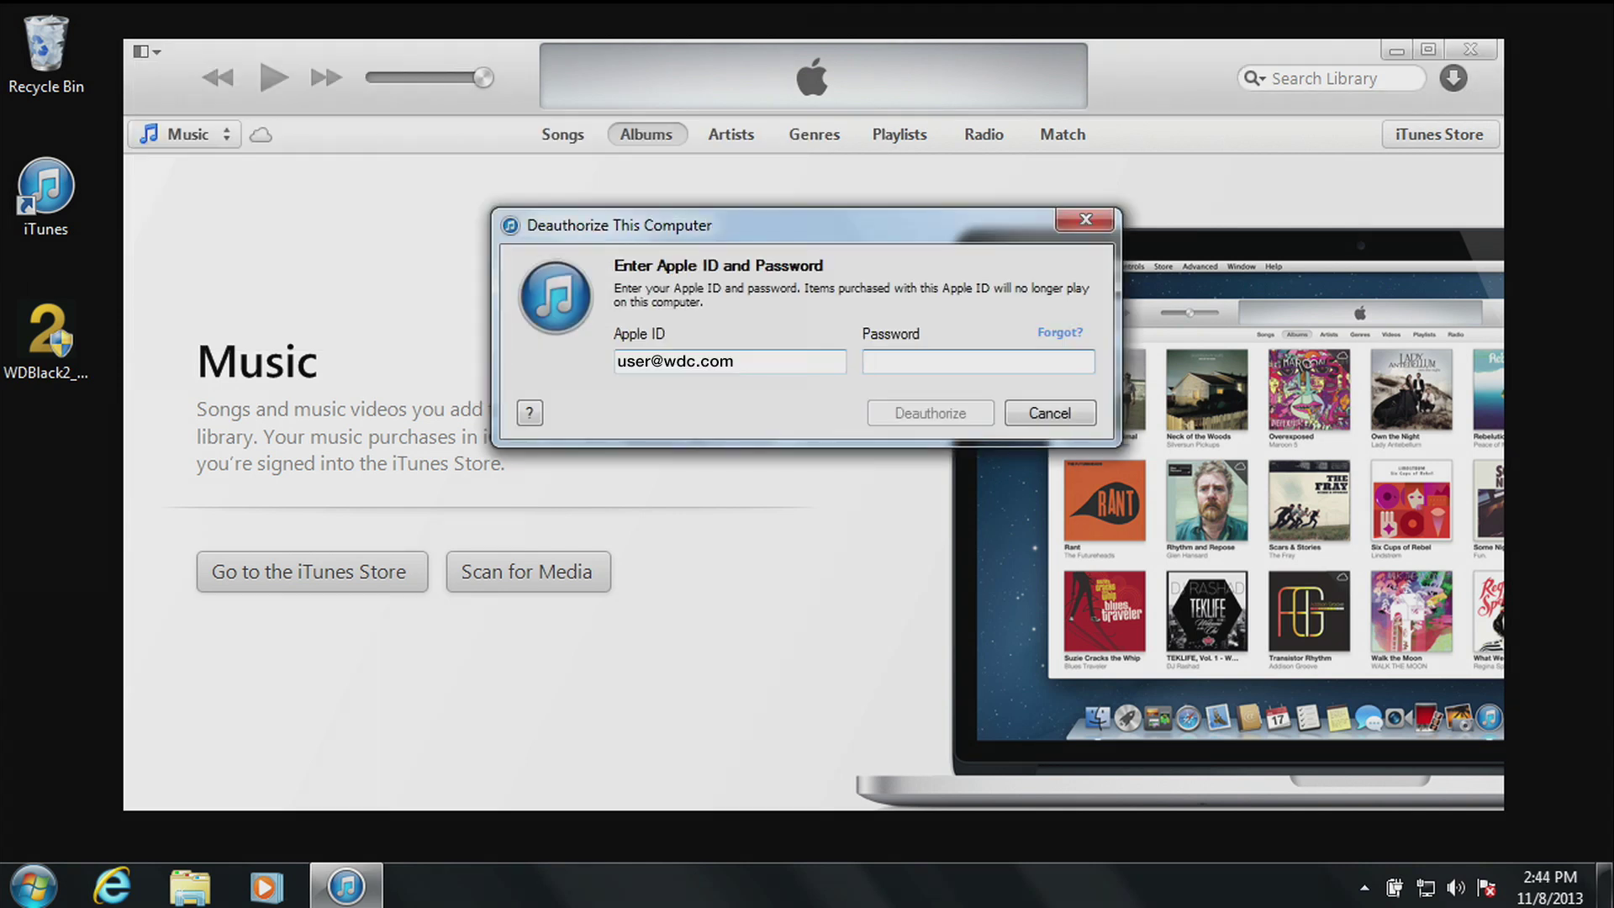
{"action": "type", "text": "•••••"}
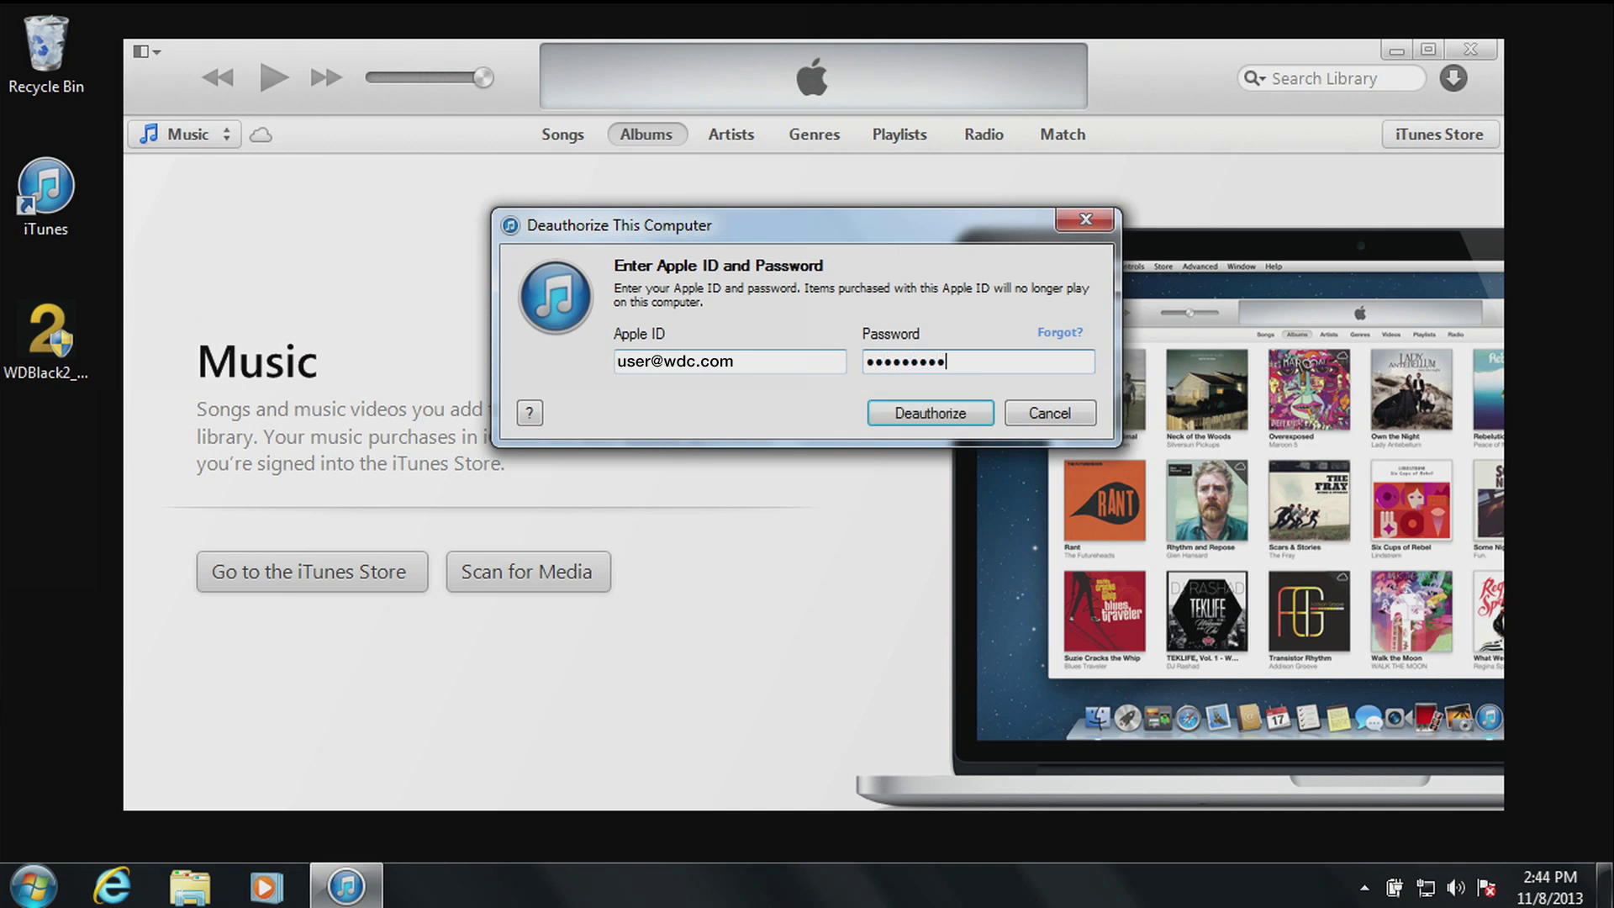
{"action": "key", "text": "Return"}
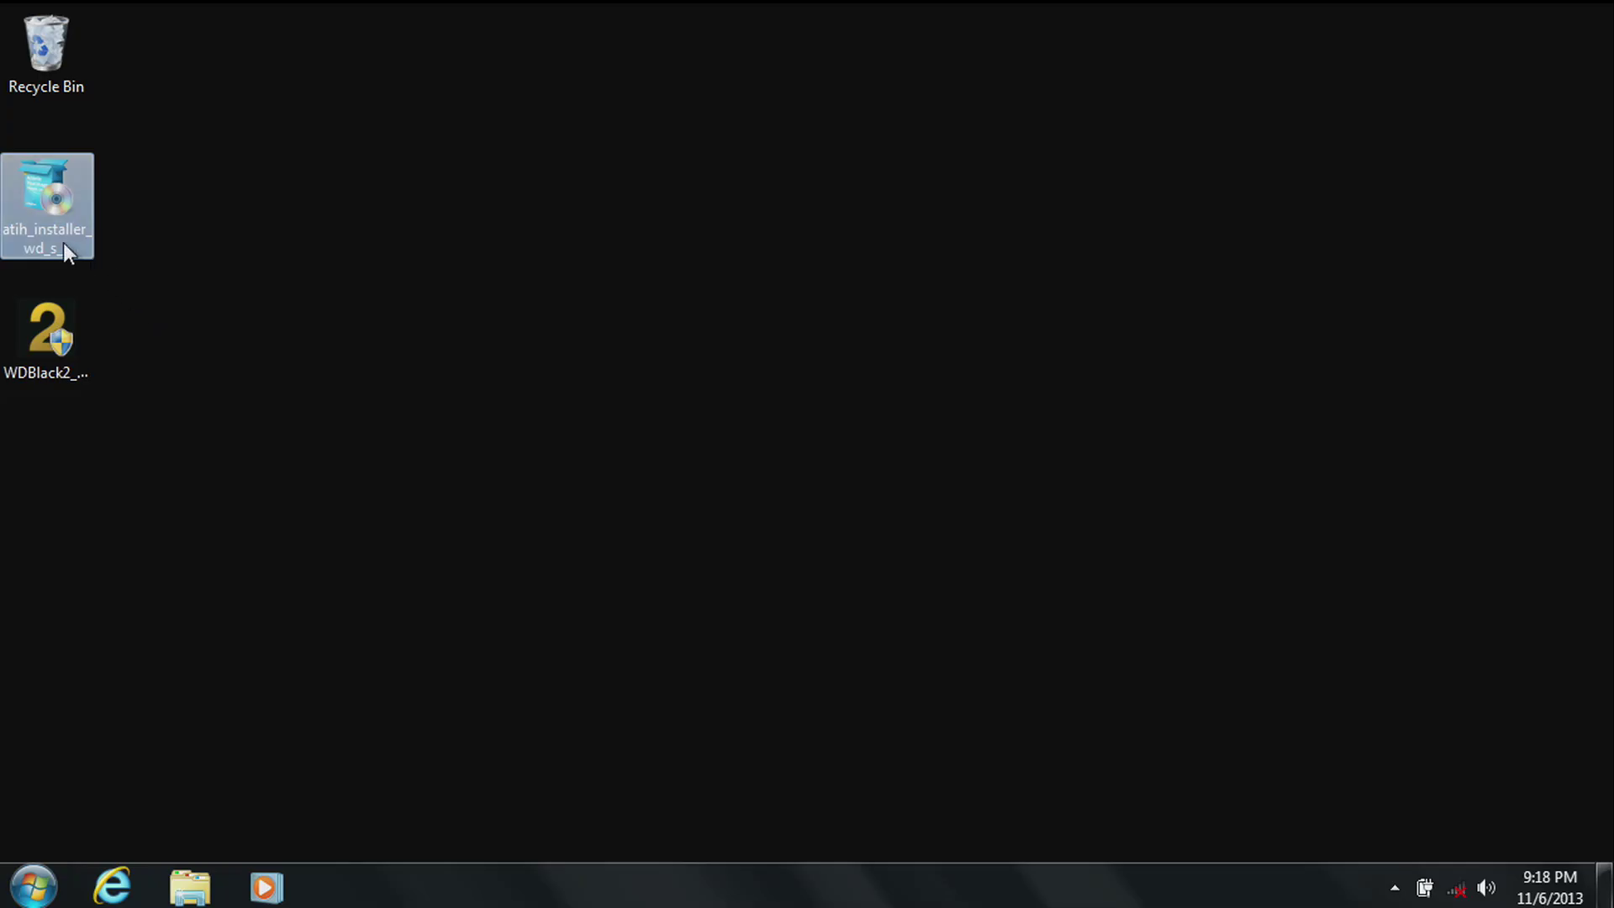
Install Acronis True Image WD Edition to the default location, accepting the license, then launch it
{"action": "double_click", "coordinate": [63, 243]}
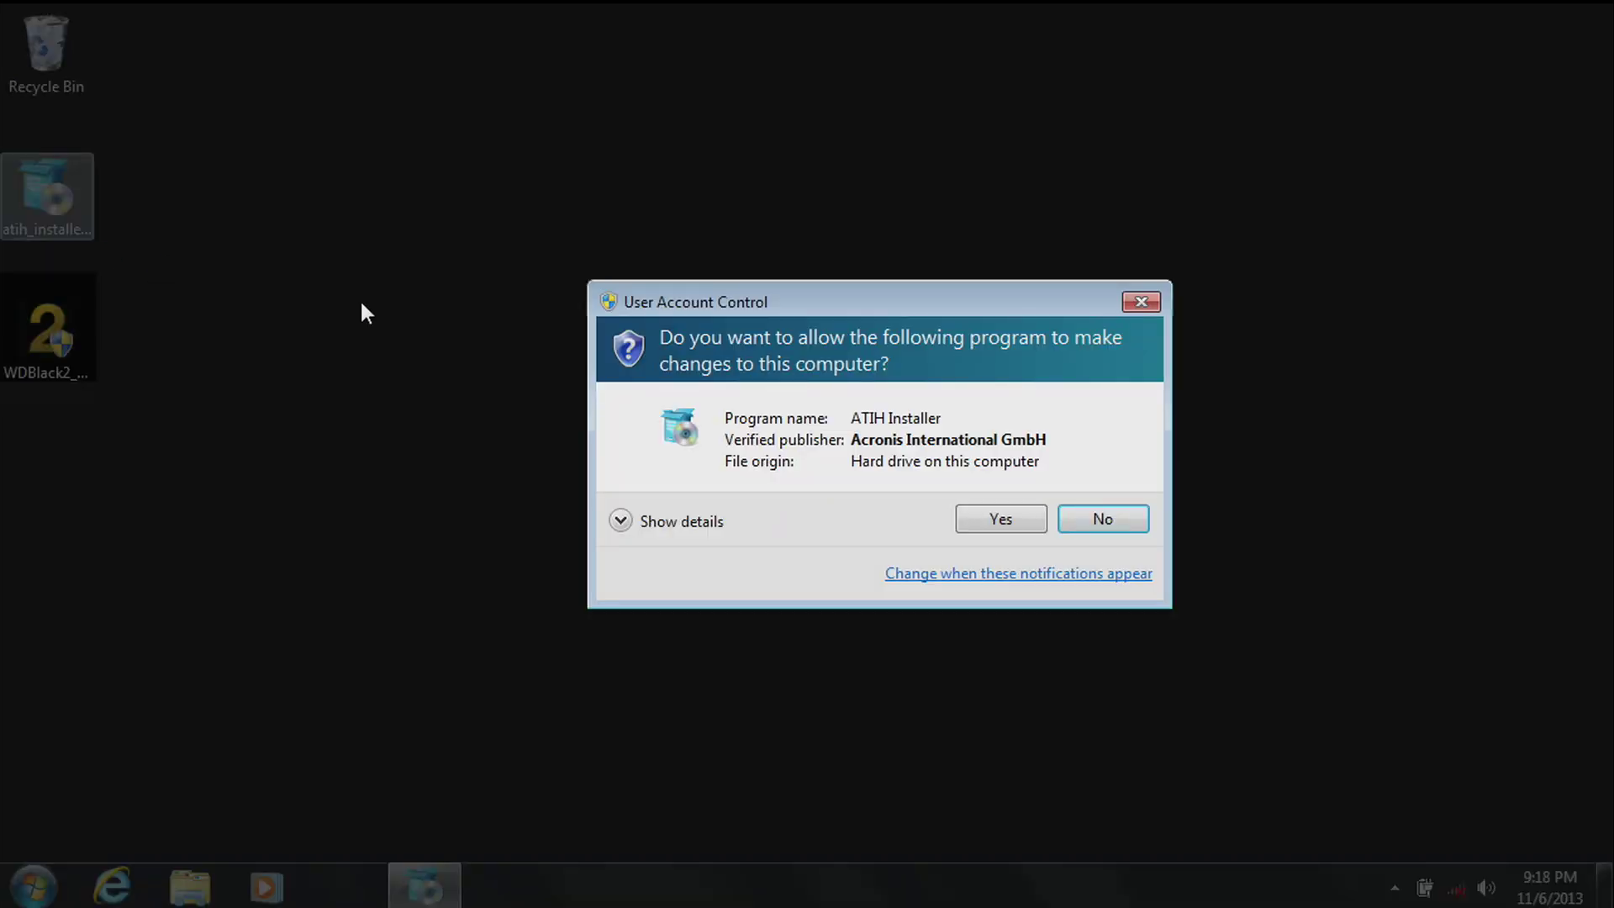
{"action": "left_click", "coordinate": [1004, 521]}
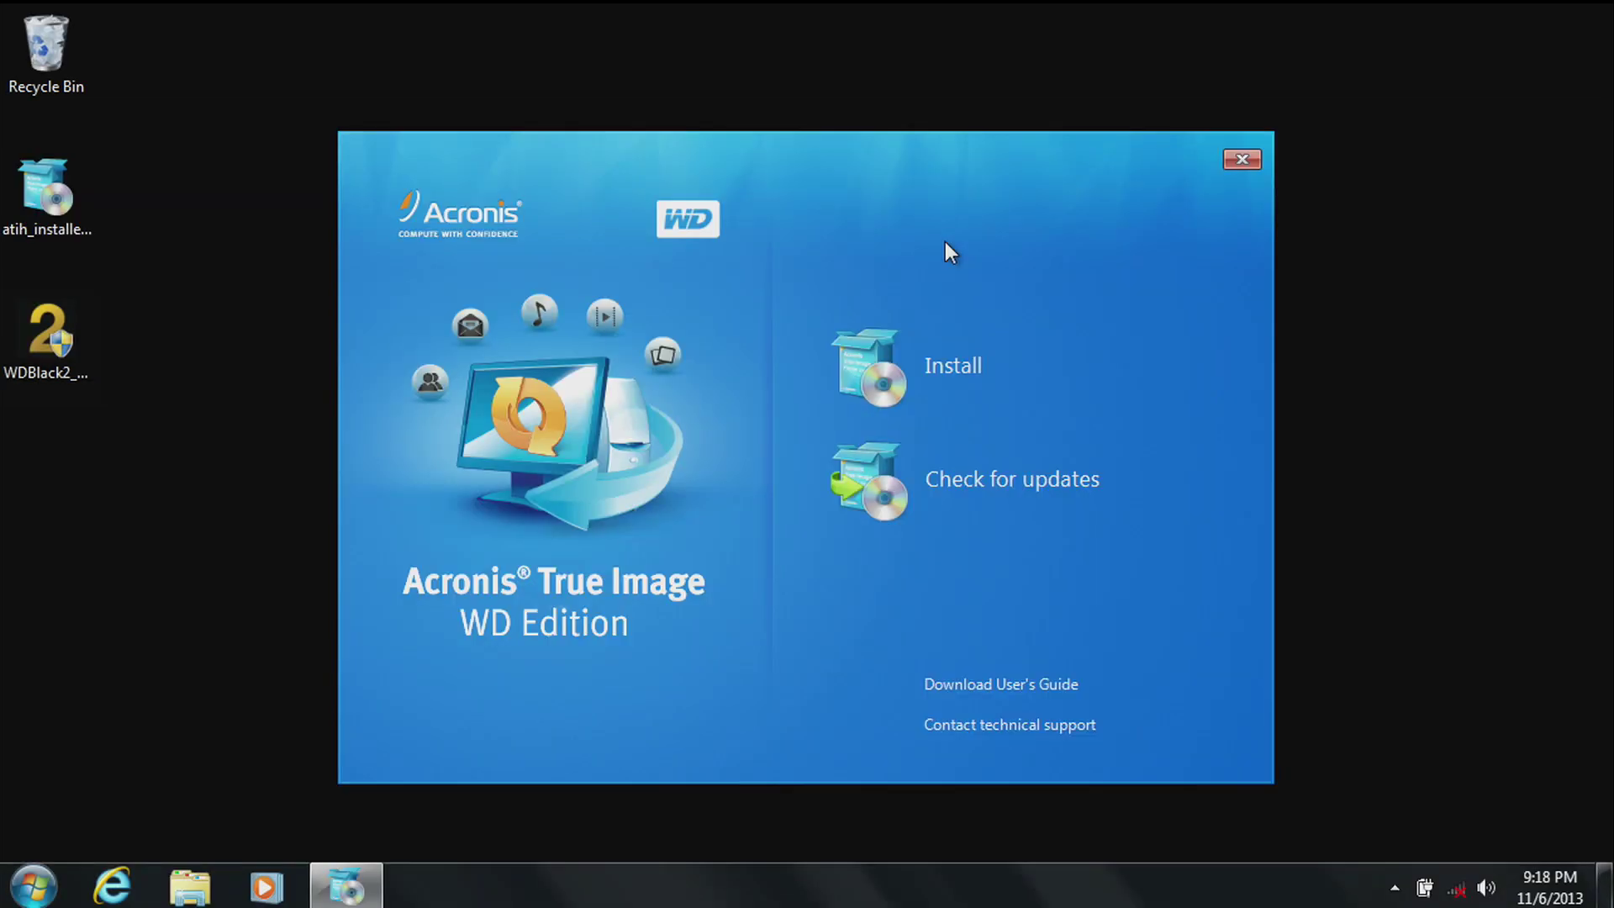
{"action": "left_click", "coordinate": [973, 359]}
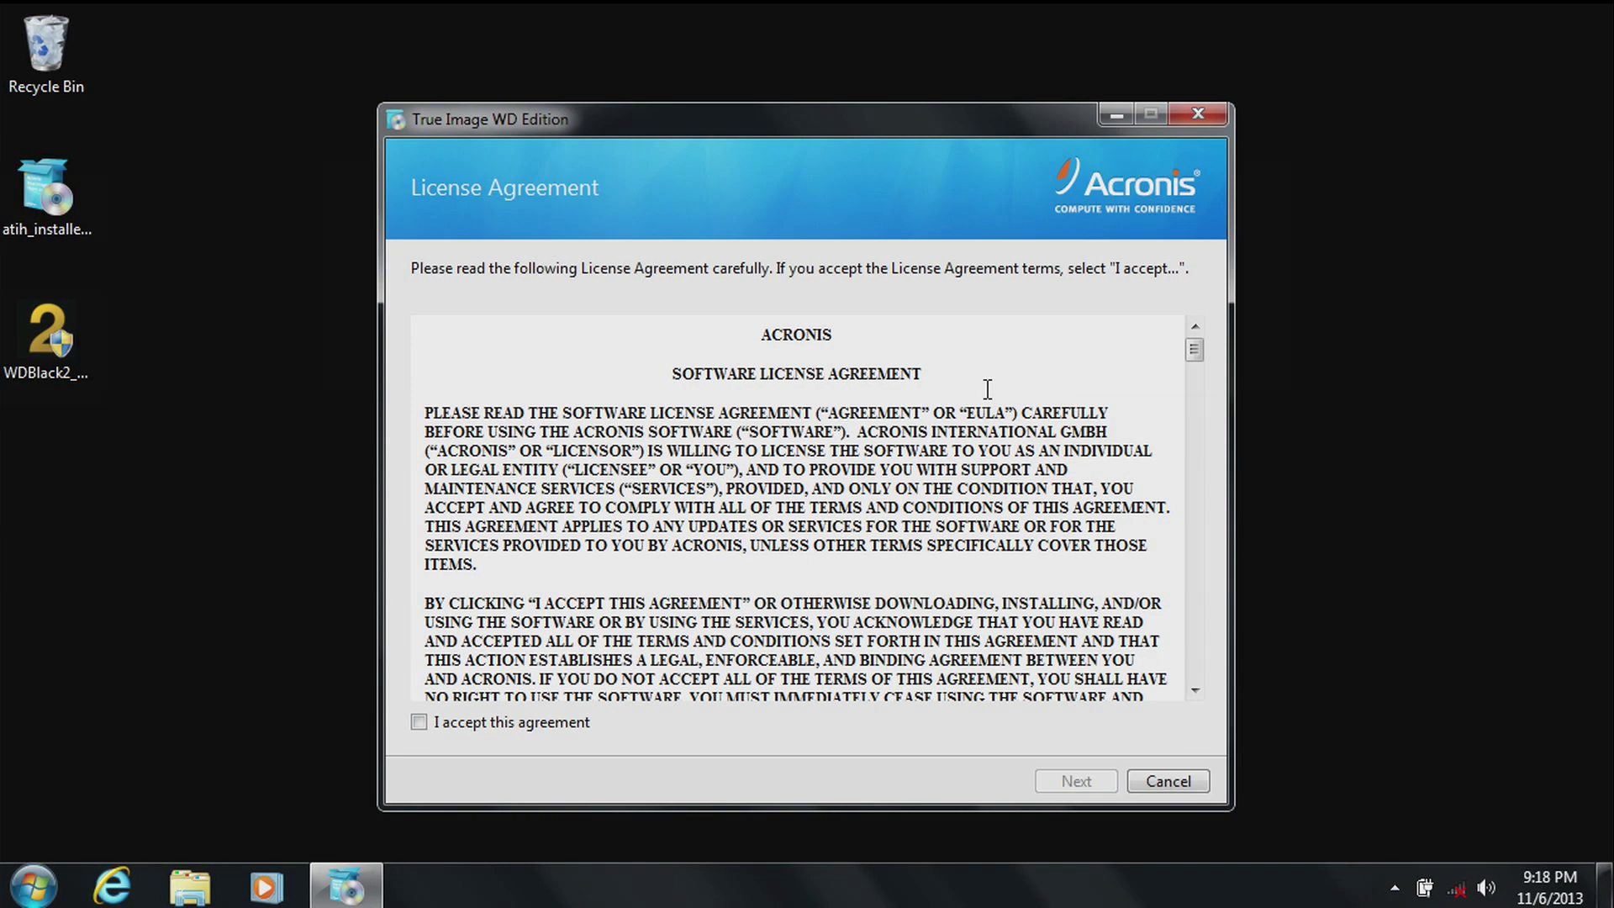
{"action": "left_click", "coordinate": [467, 731]}
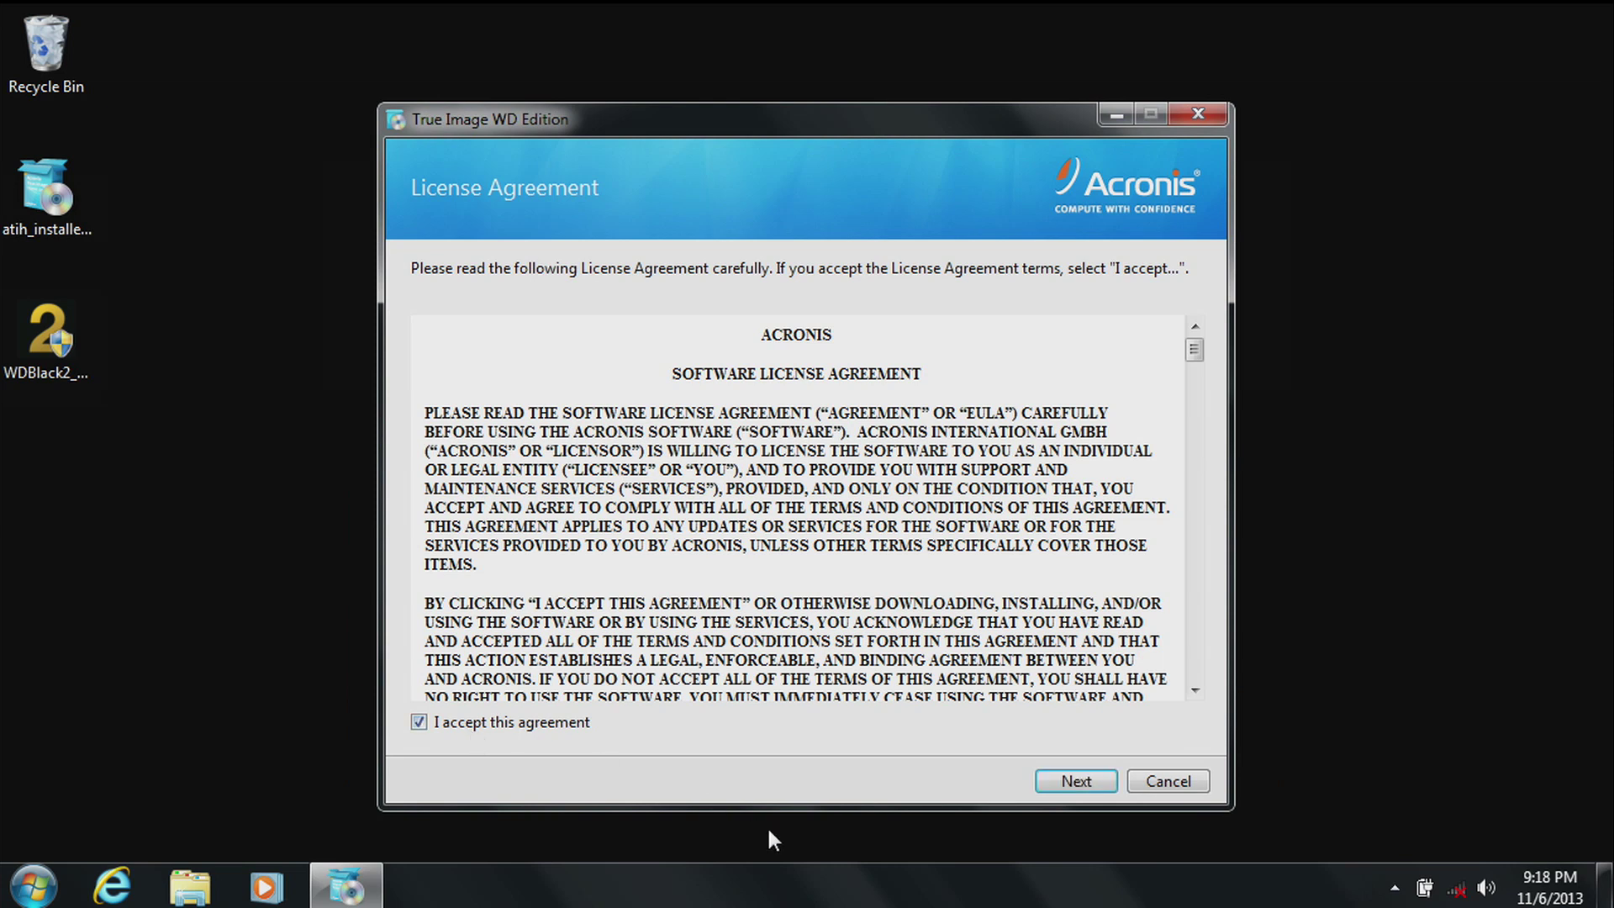
{"action": "left_click", "coordinate": [1101, 775]}
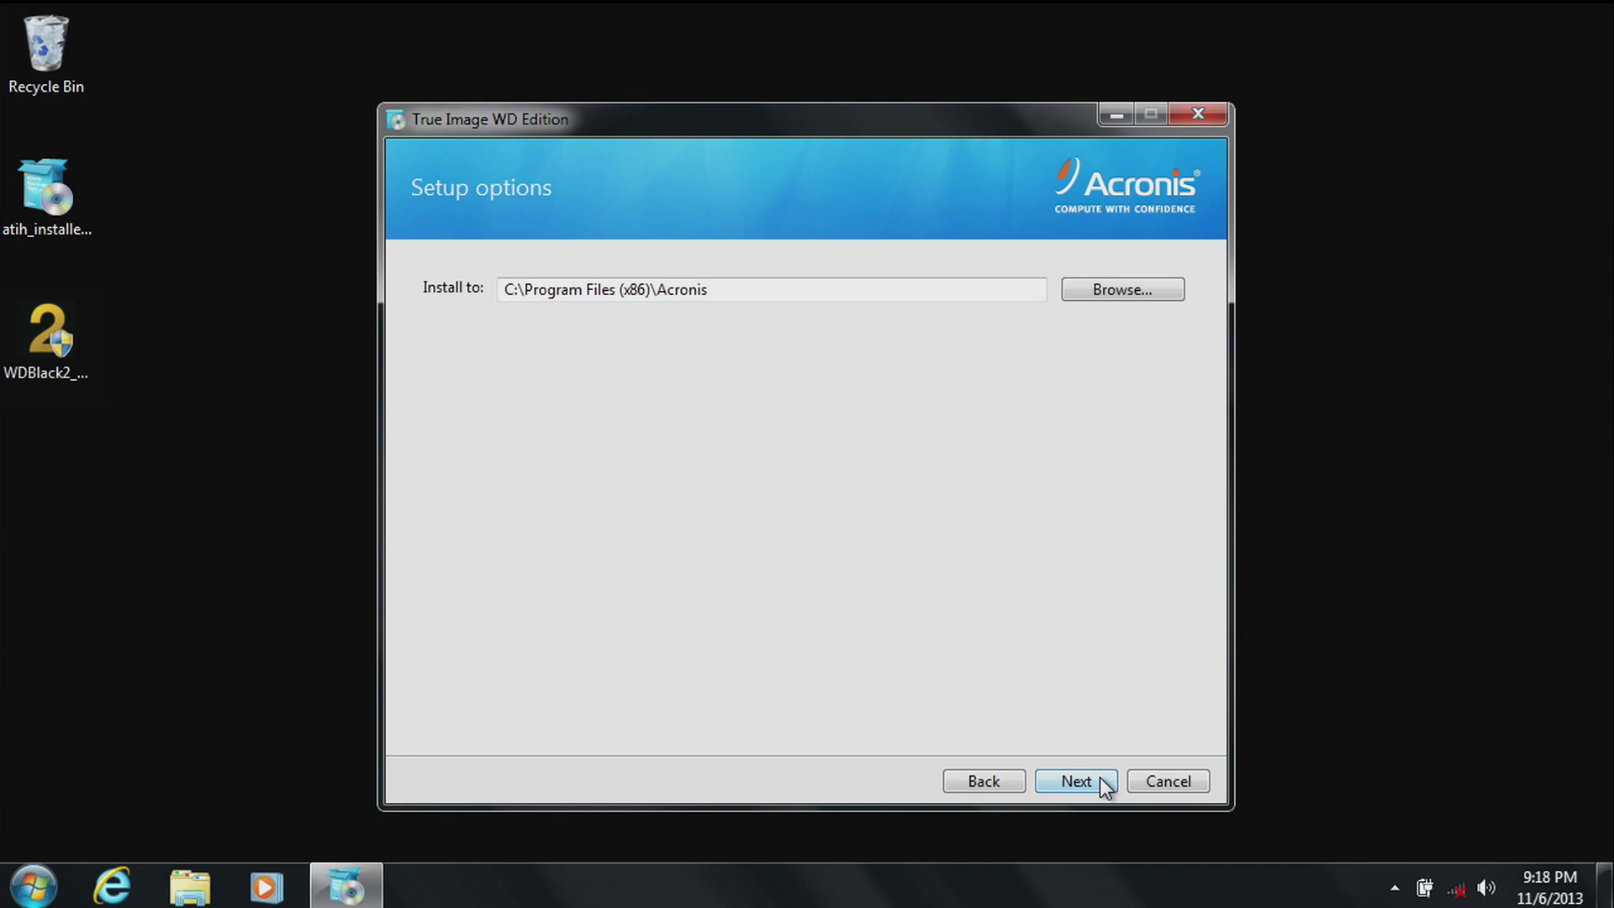
{"action": "left_click", "coordinate": [1099, 776]}
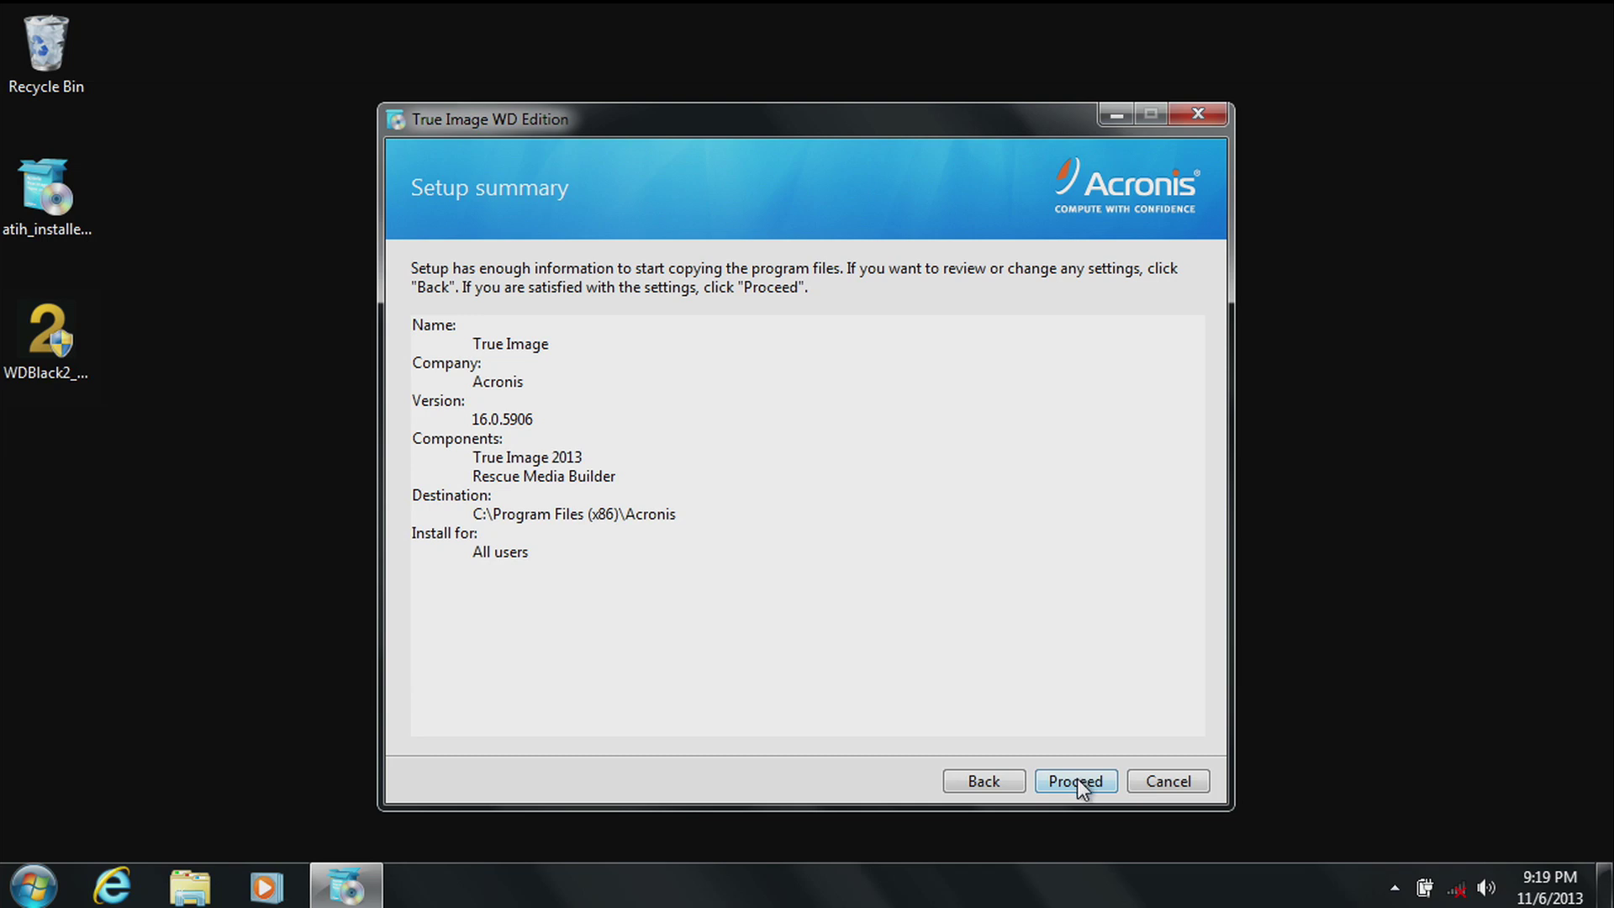
{"action": "left_click", "coordinate": [1076, 778]}
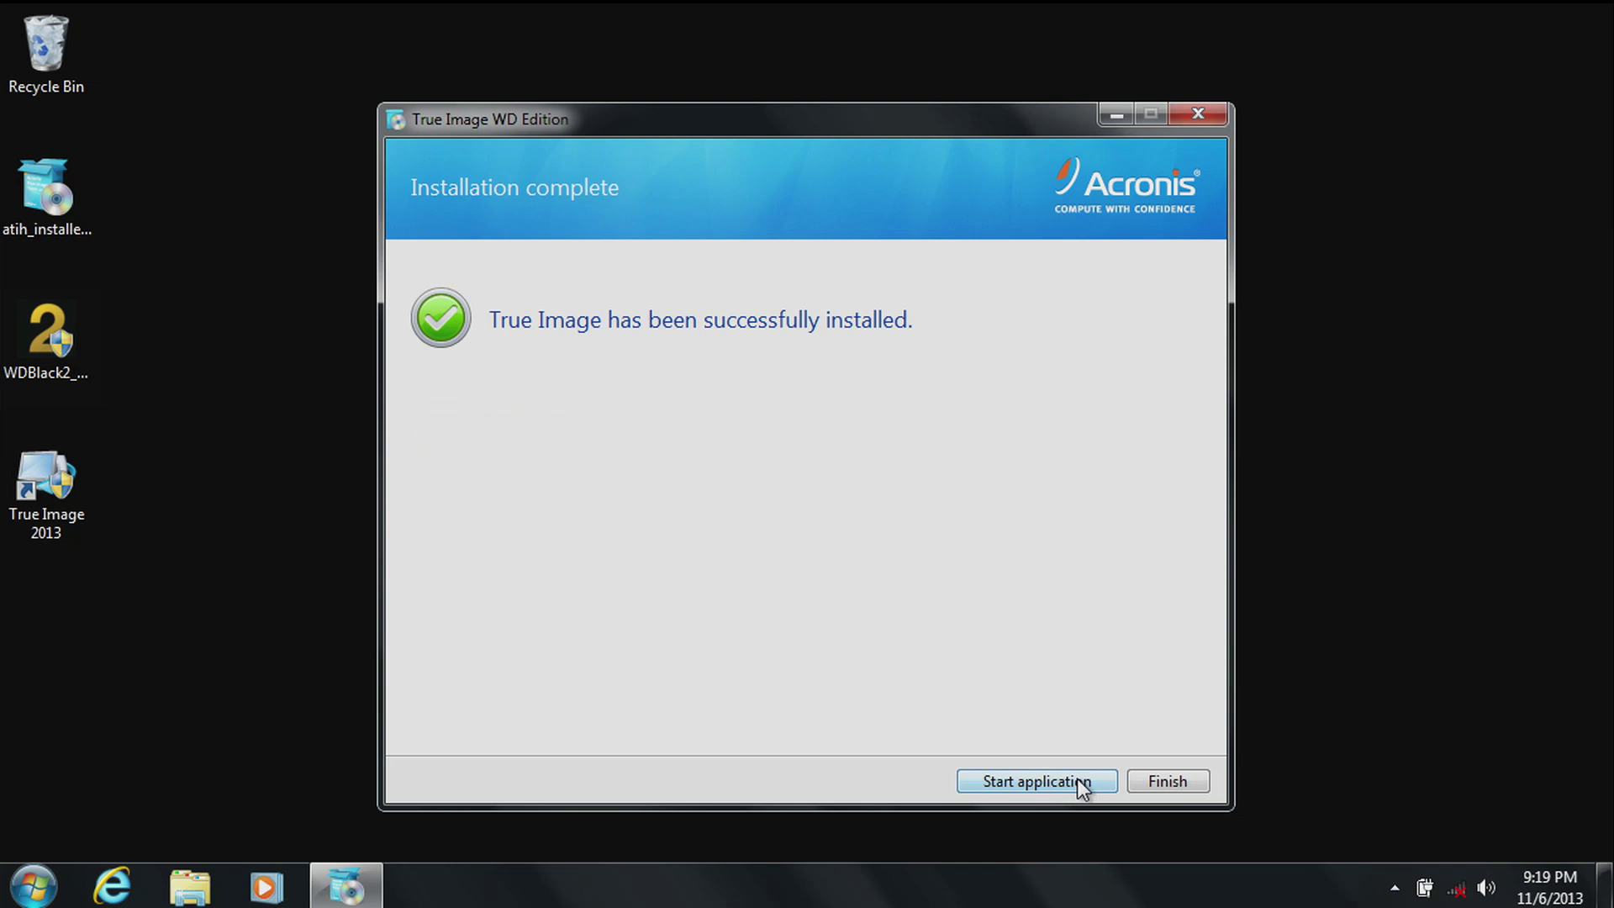
{"action": "left_click", "coordinate": [1077, 778]}
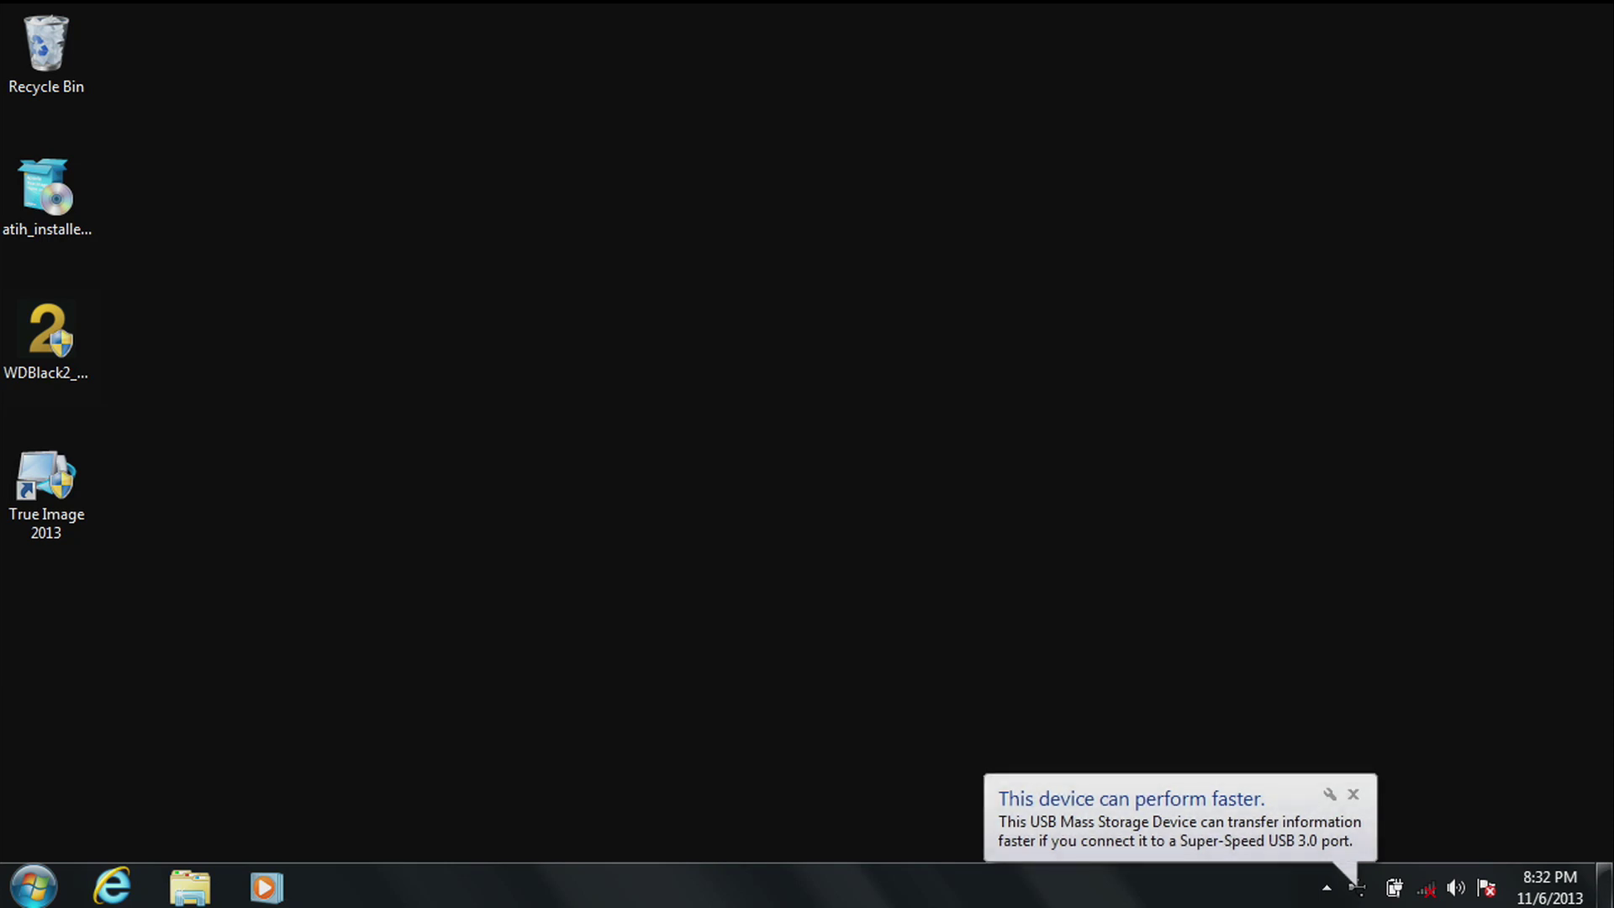
Initialize the 111.79 GB Disk 1 as MBR in Disk Management, then close Computer Management
{"action": "key", "text": "super"}
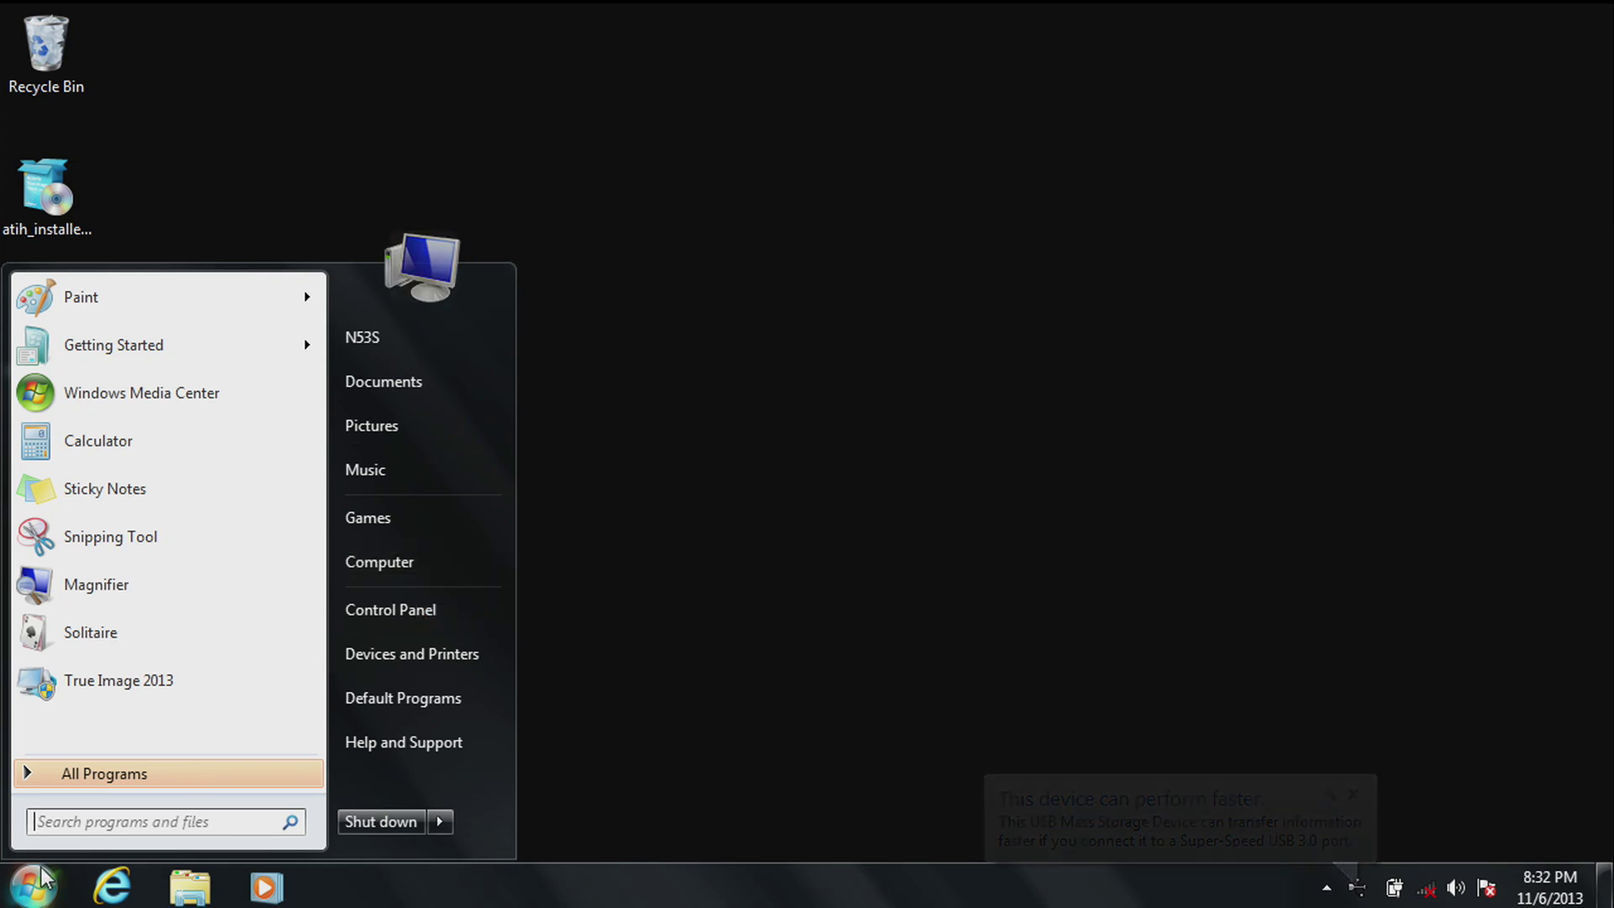
{"action": "right_click", "coordinate": [487, 557]}
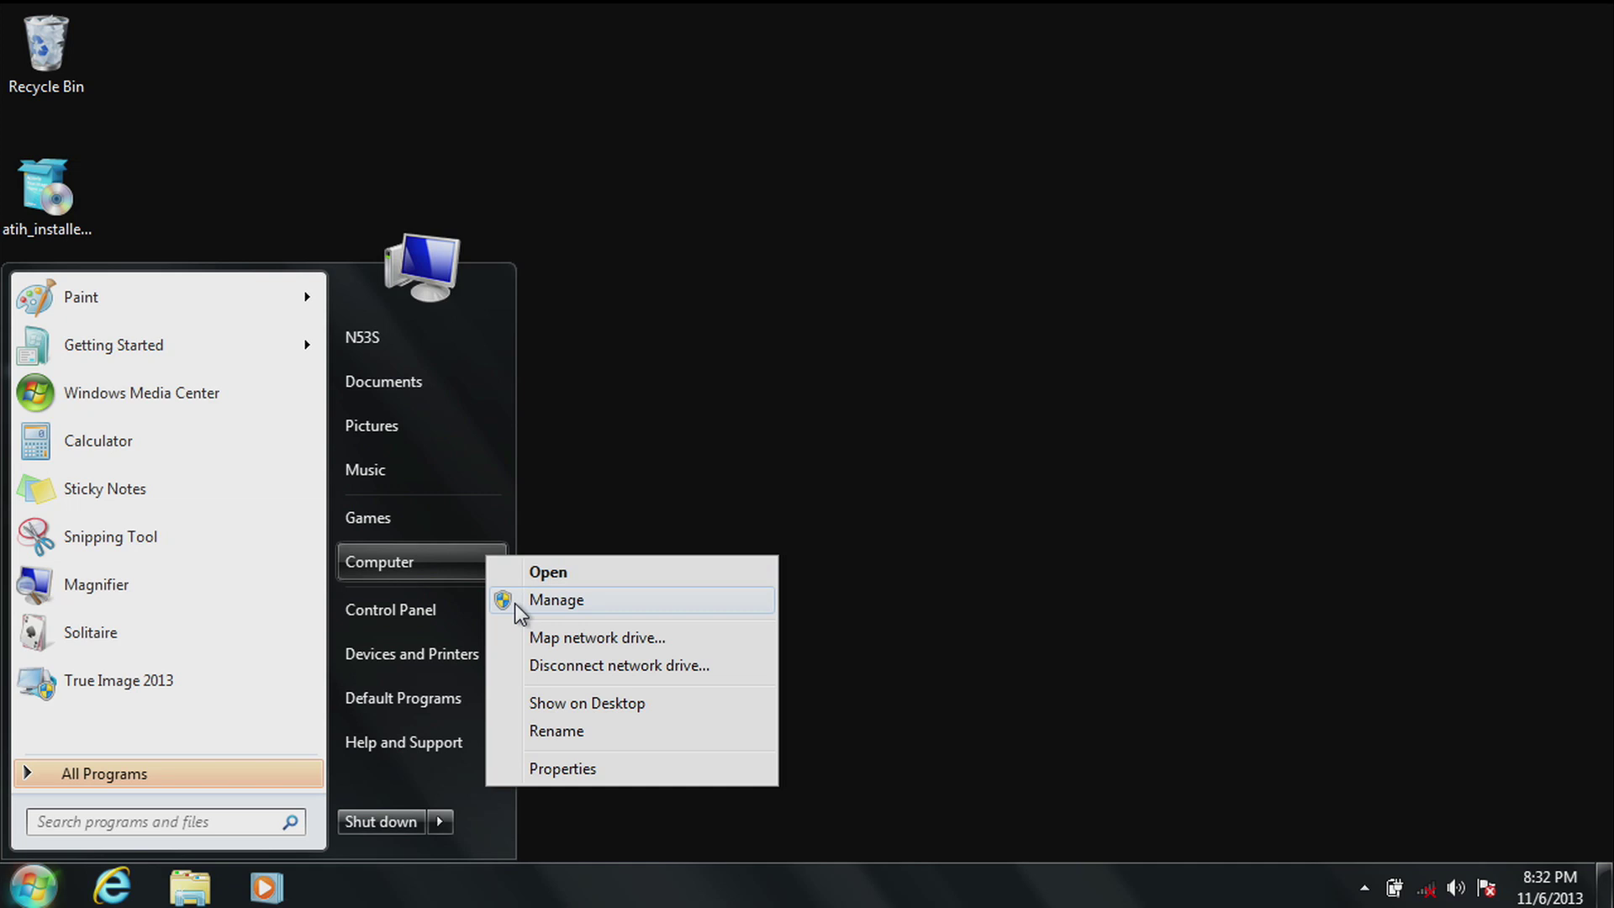
{"action": "left_click", "coordinate": [519, 600]}
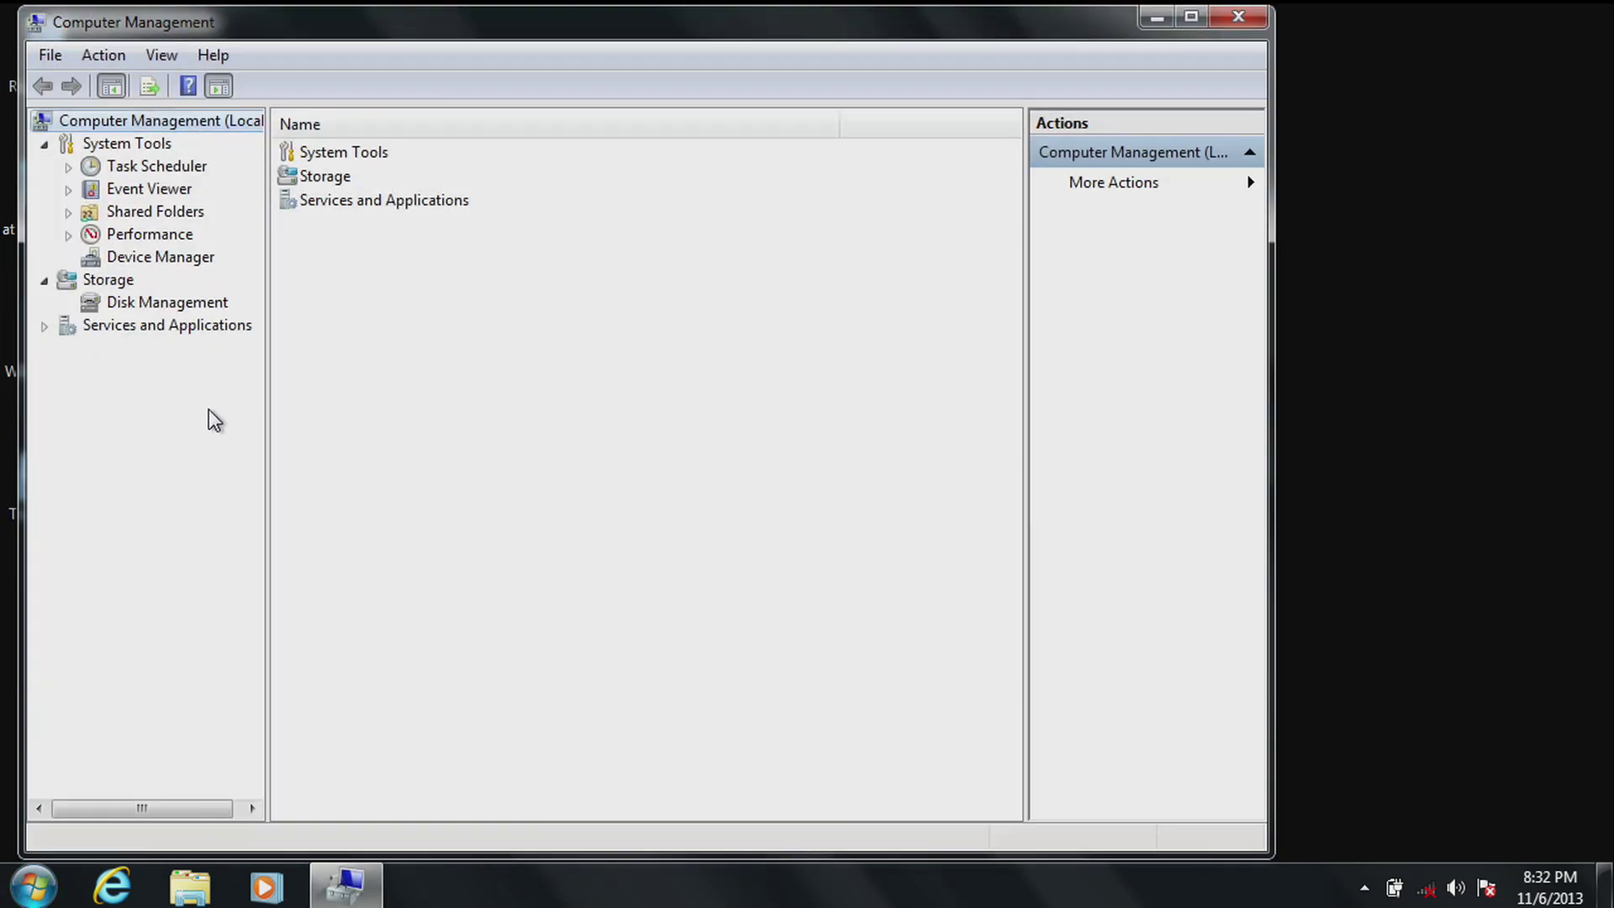
{"action": "left_click", "coordinate": [164, 306]}
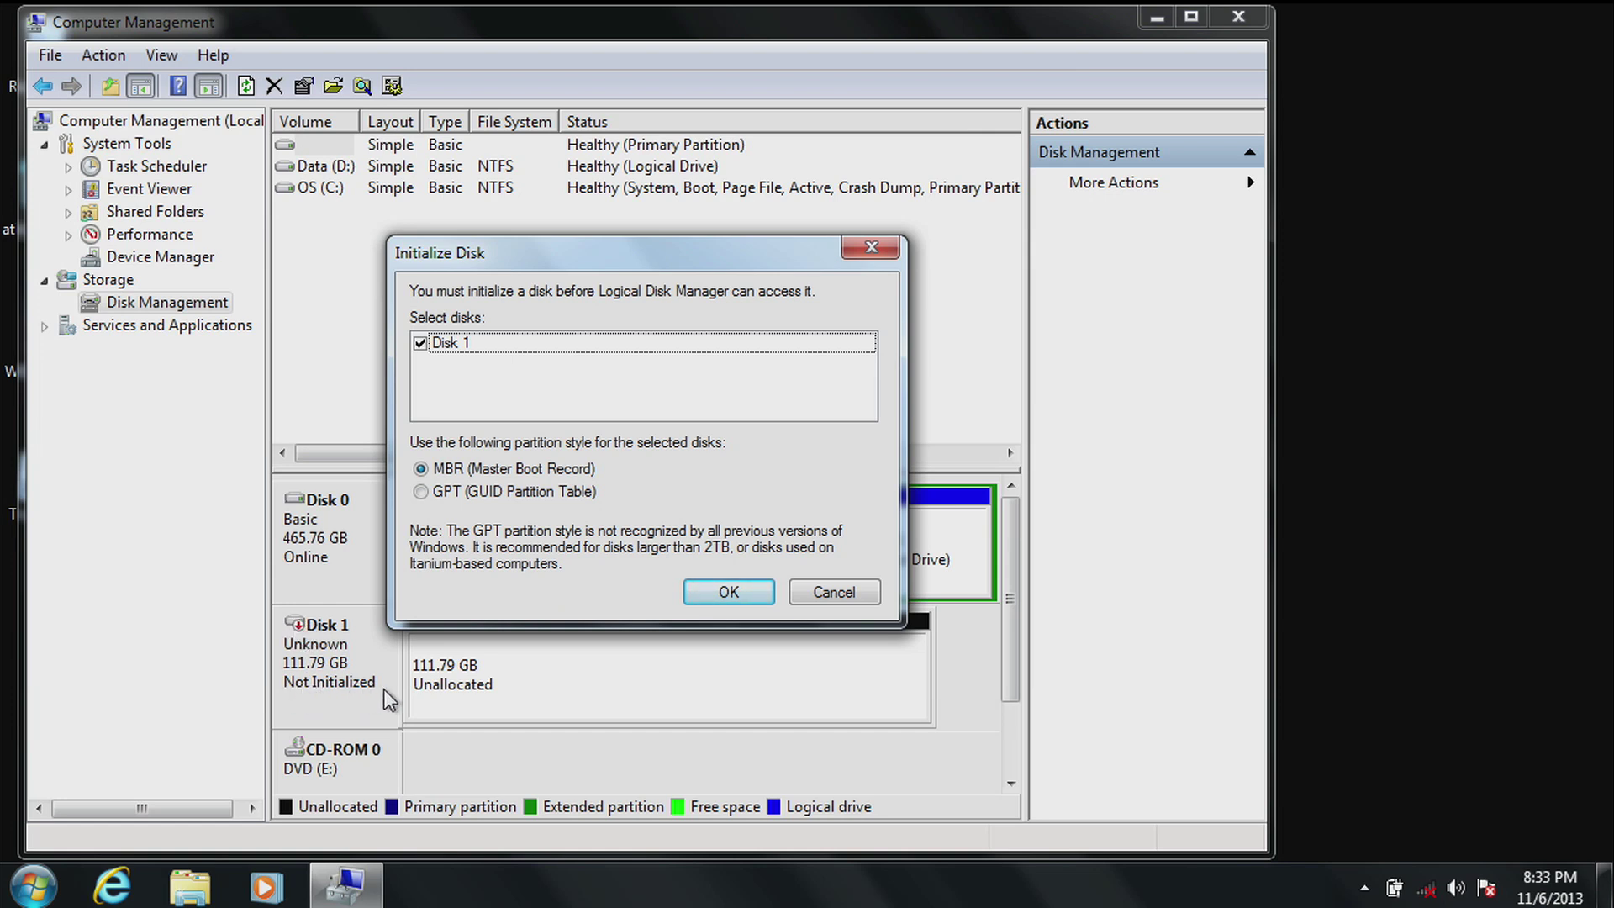
{"action": "left_click", "coordinate": [728, 593]}
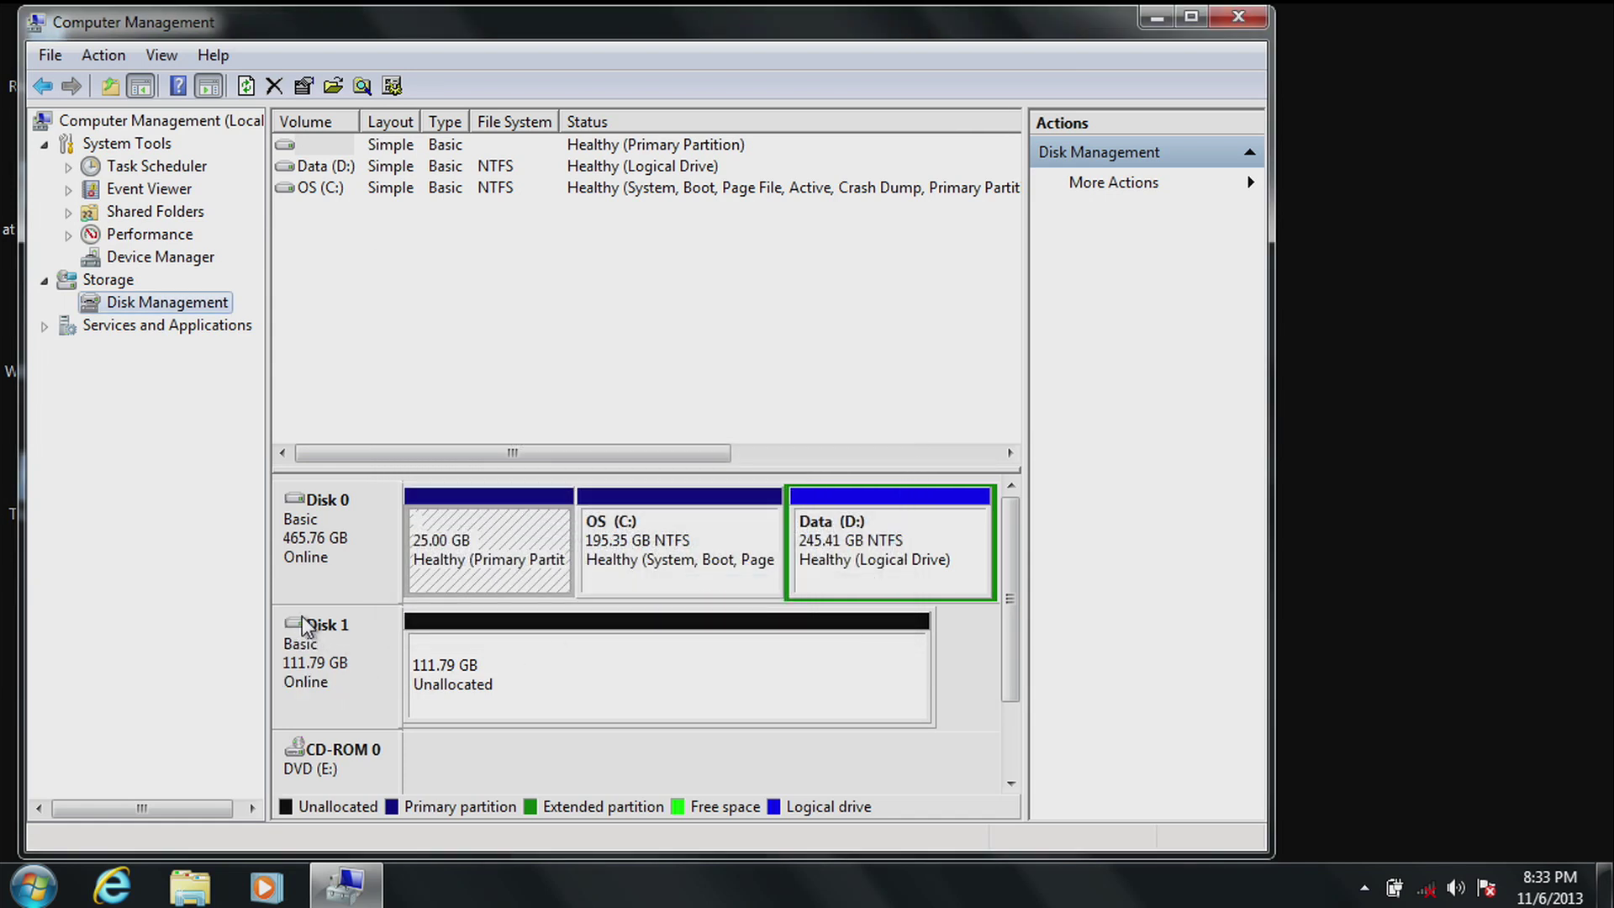
{"action": "left_click", "coordinate": [1237, 18]}
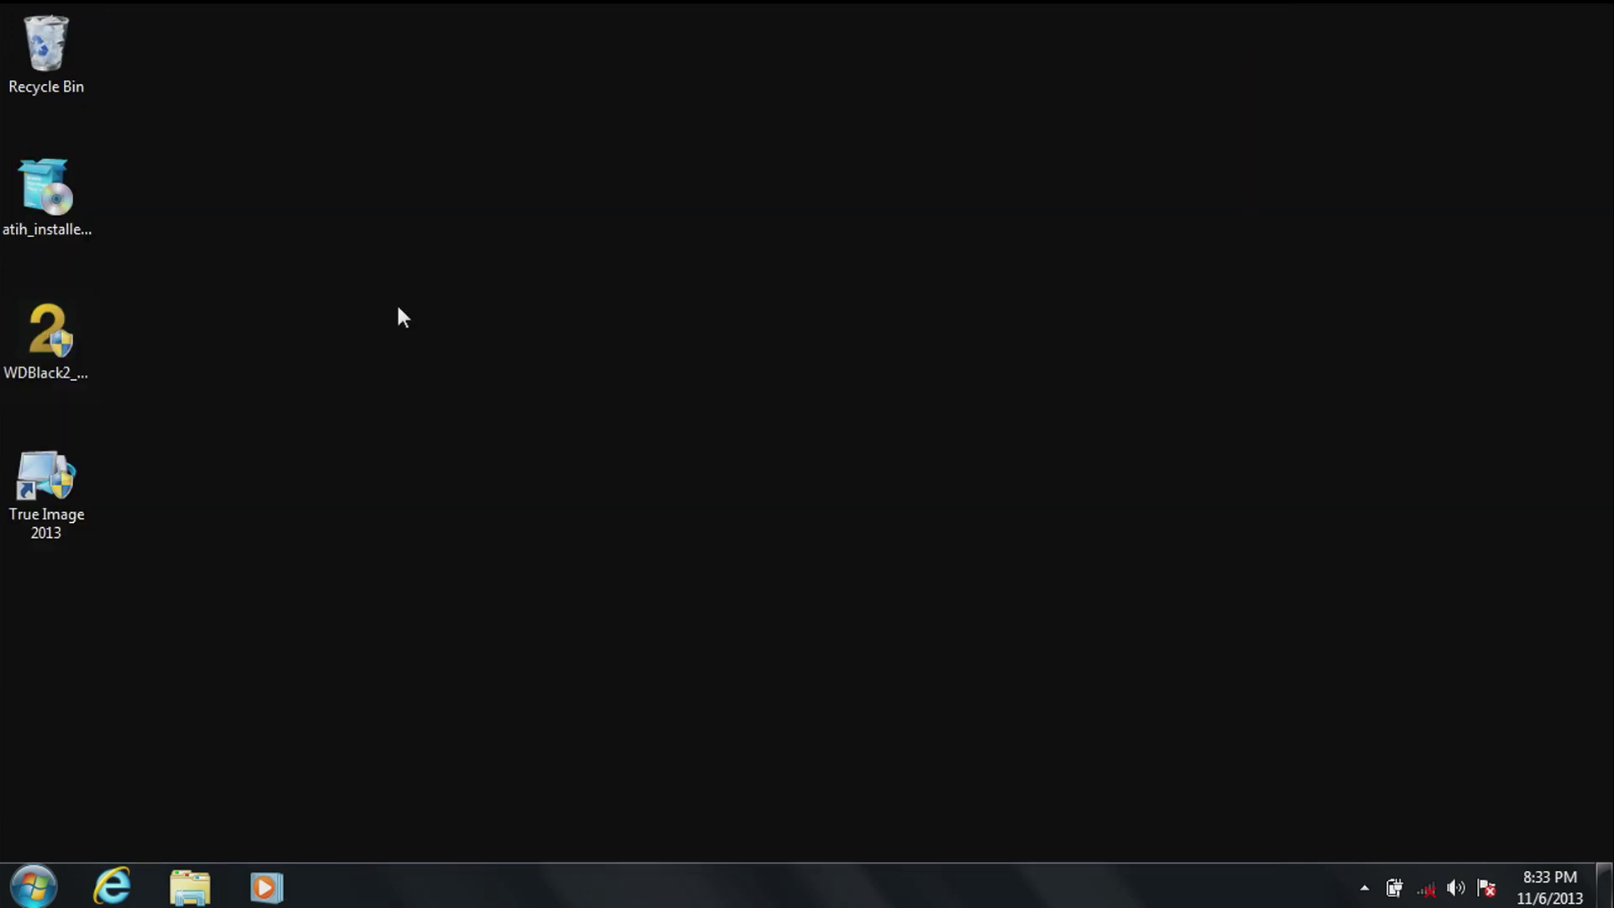
Launch True Image 2013, dismiss the upgrade notice, and start the Clone Disk wizard
{"action": "left_click", "coordinate": [72, 499]}
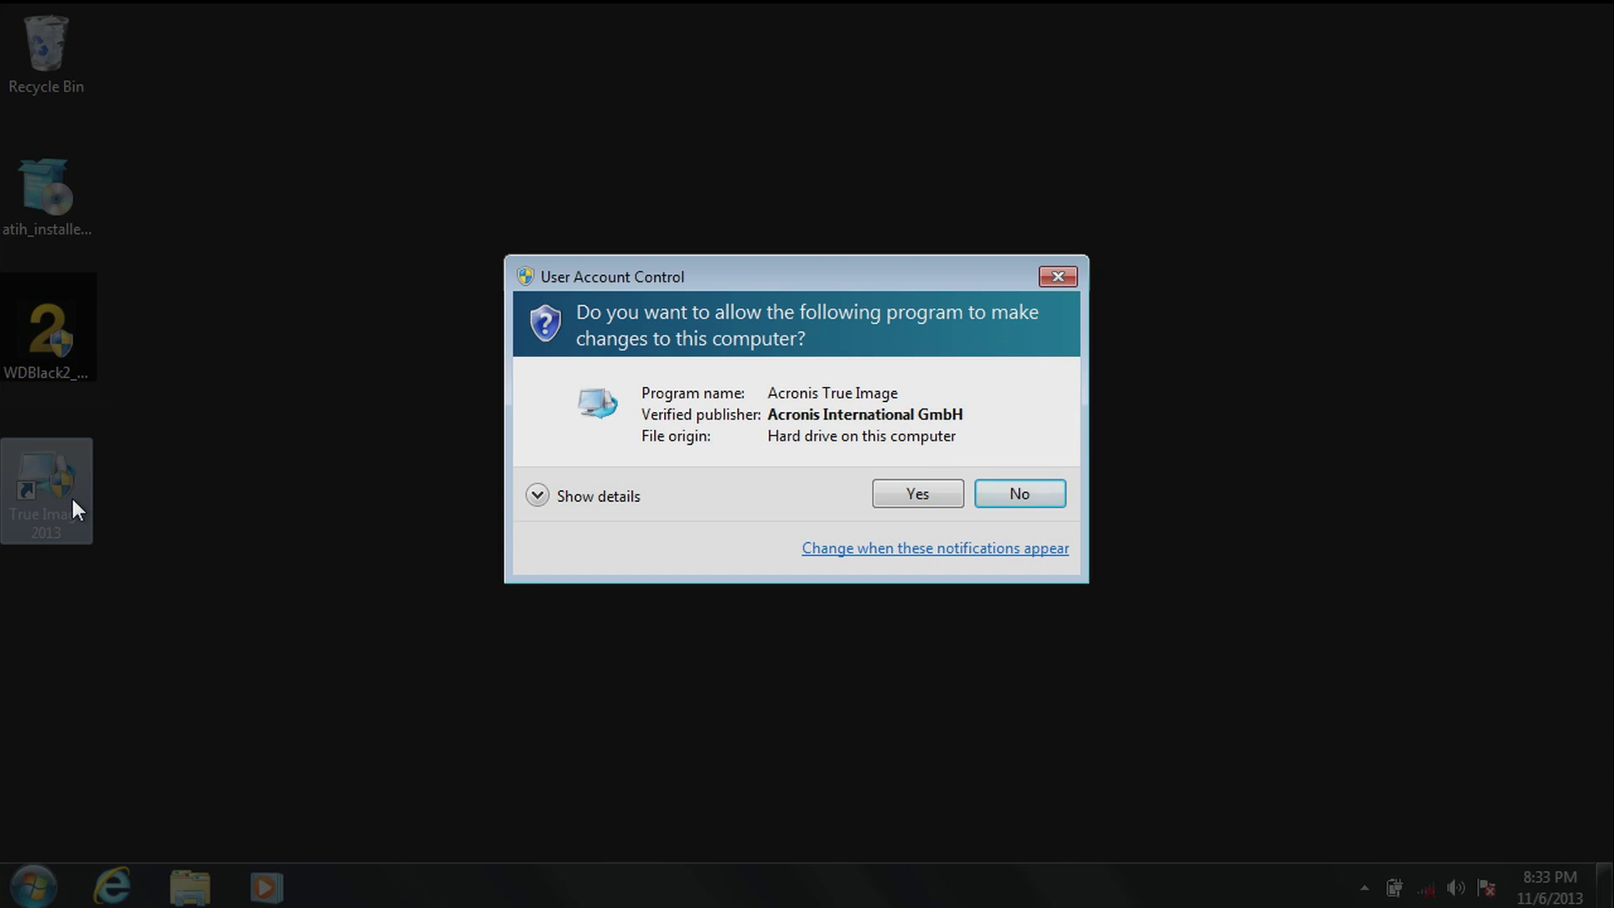
{"action": "left_click", "coordinate": [881, 494]}
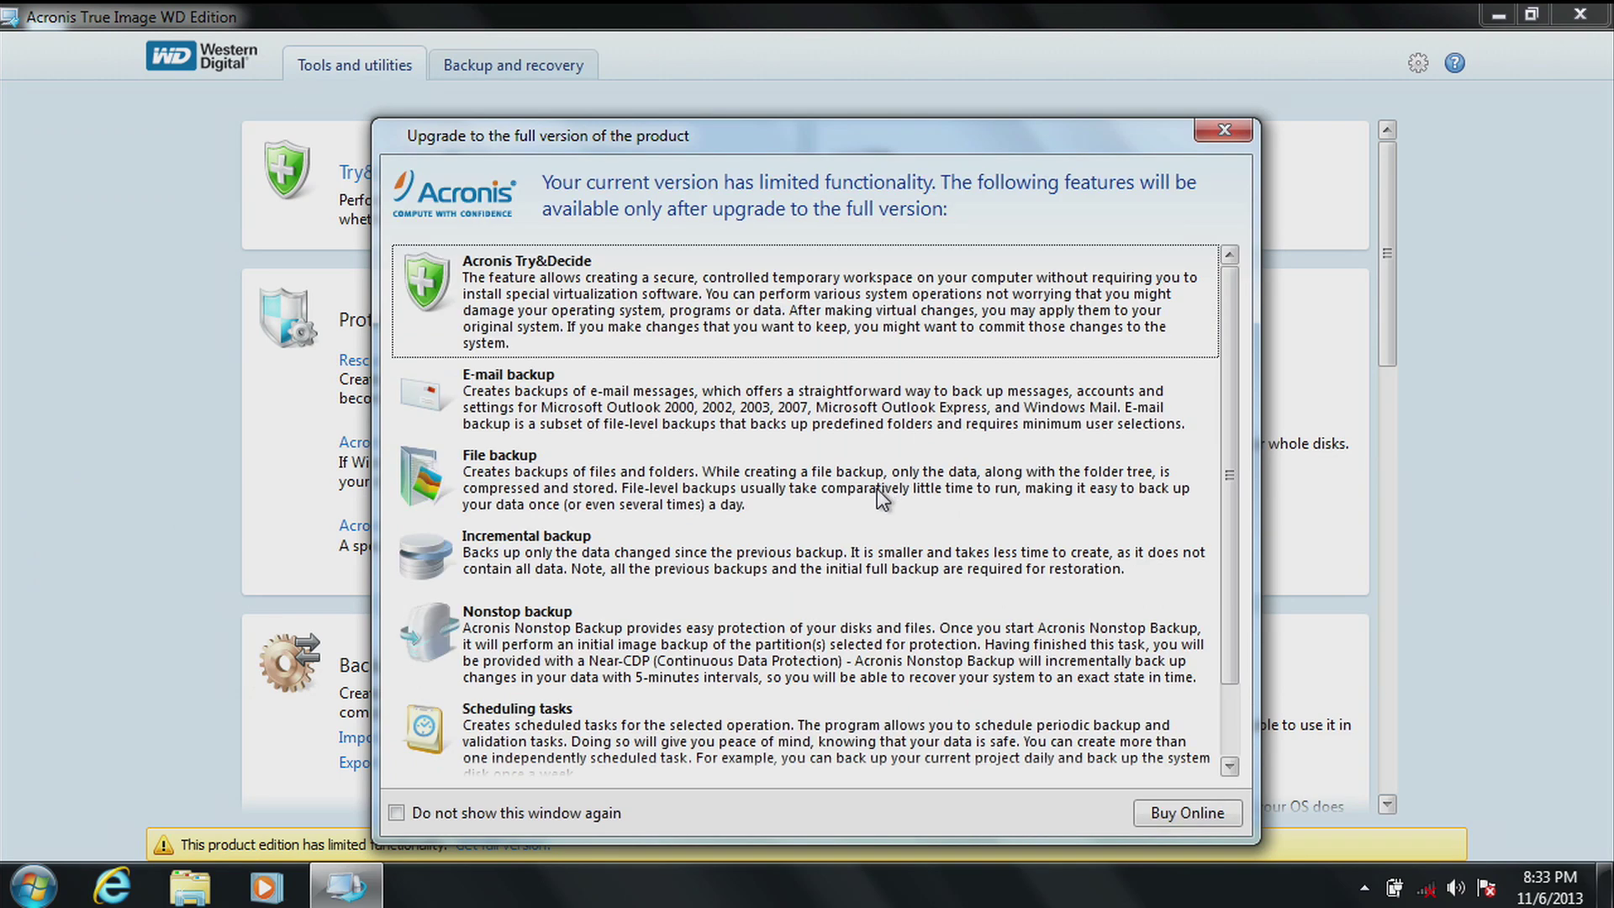
{"action": "left_click", "coordinate": [1237, 138]}
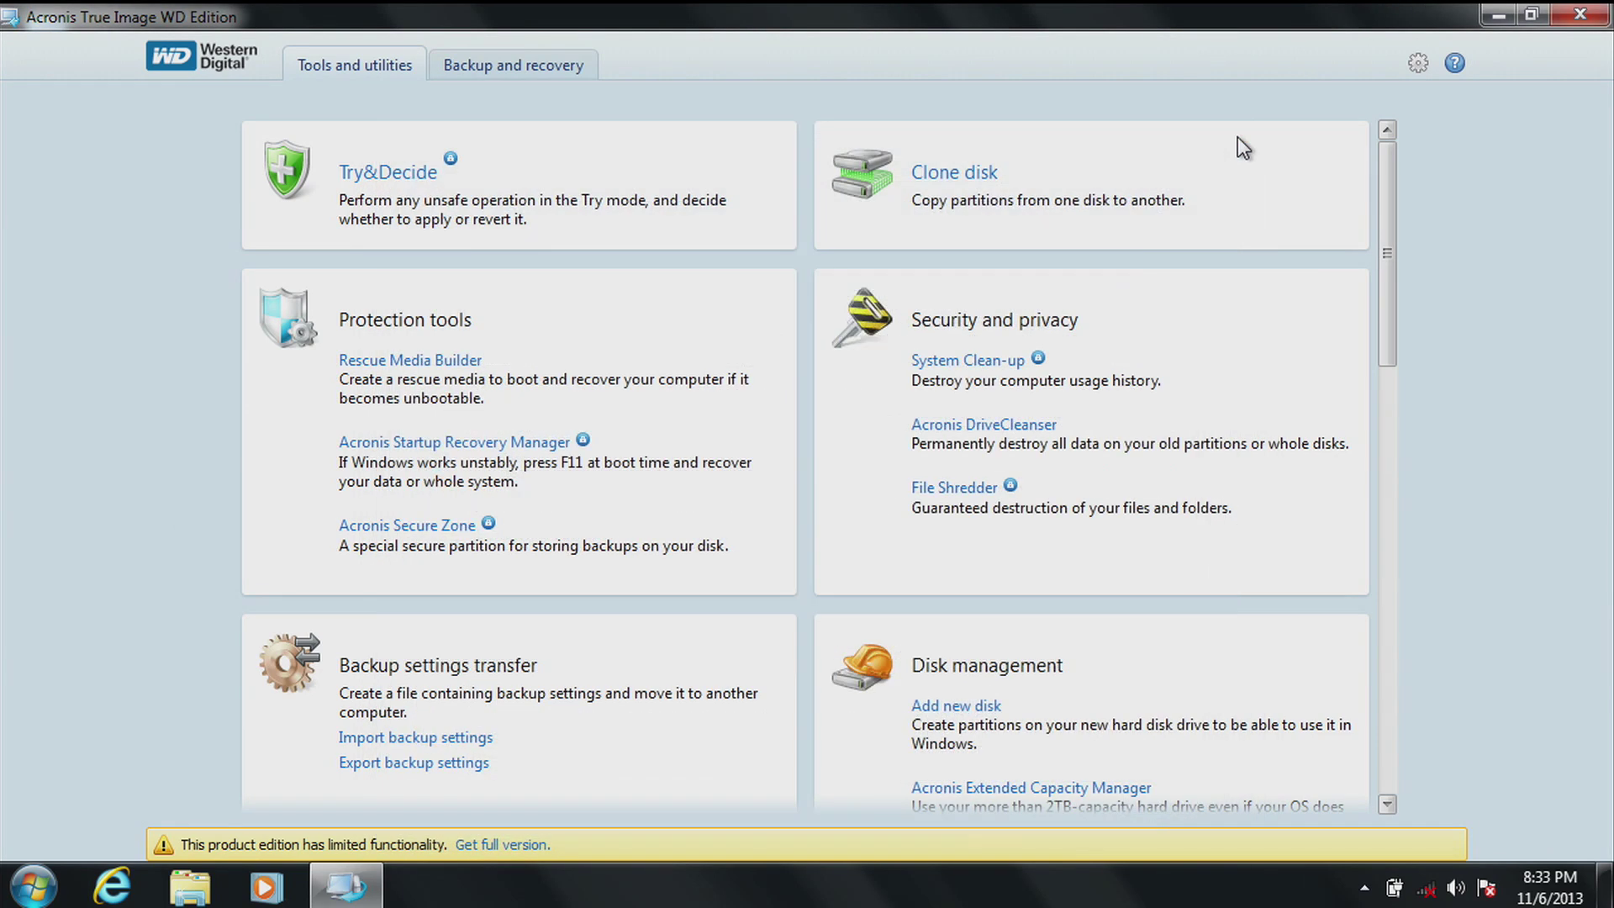
{"action": "left_click", "coordinate": [951, 180]}
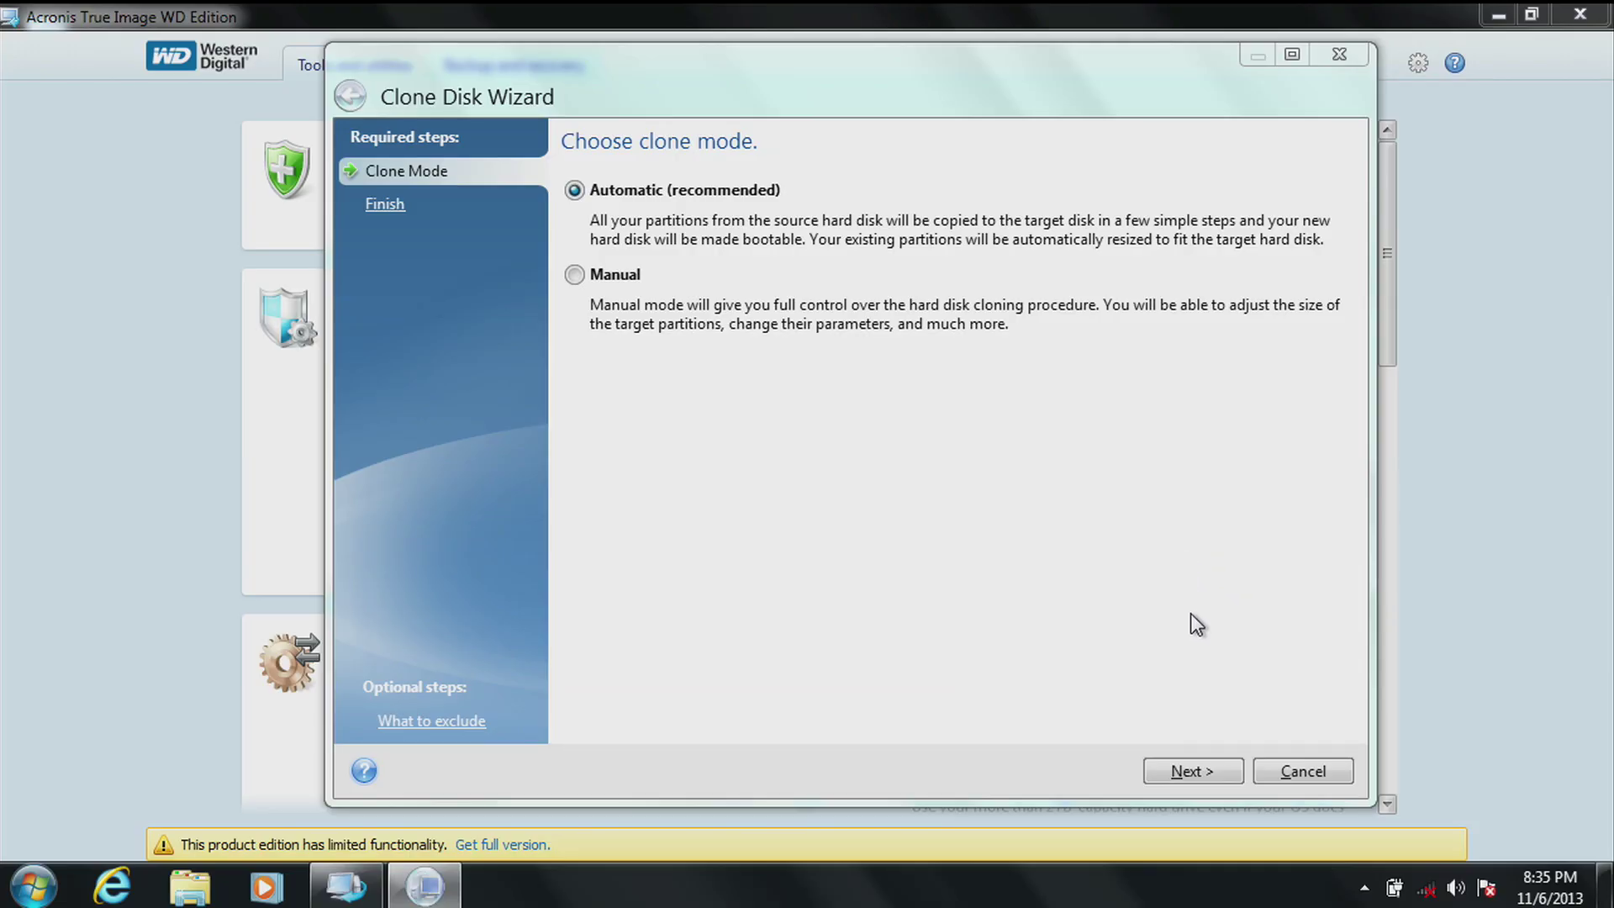
Continue with Automatic clone mode and review the Summary cloning Disk 1 to Disk 2
{"action": "left_click", "coordinate": [1207, 774]}
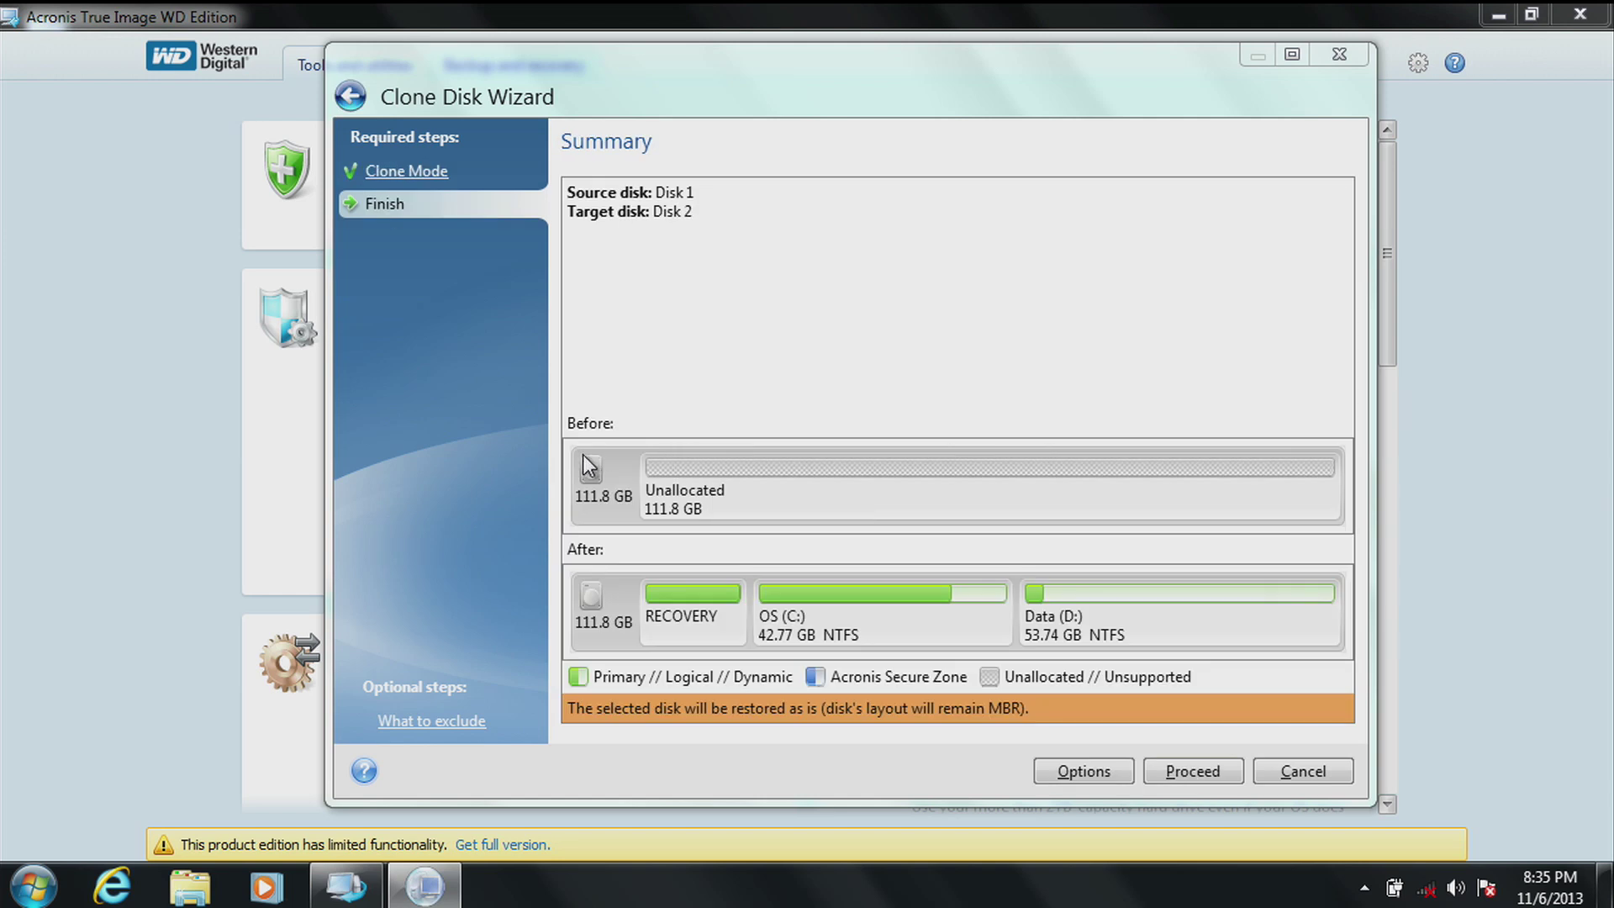
{"action": "mouse_move", "coordinate": [600, 499]}
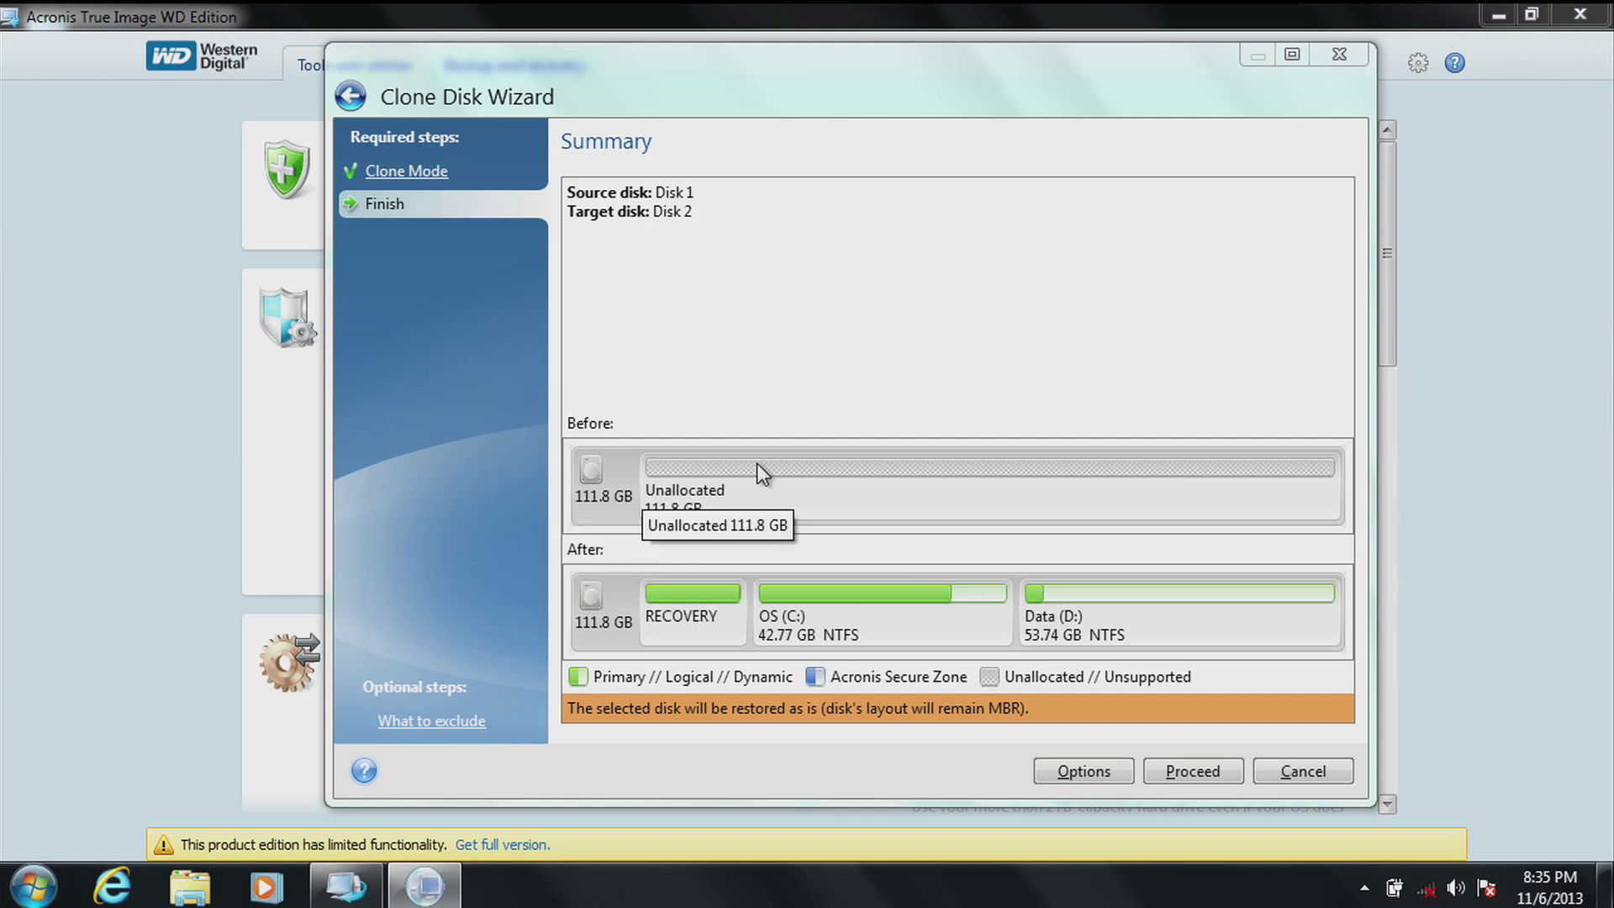
Start cloning Disk 1 onto Disk 2 and approve the required restart
{"action": "left_click", "coordinate": [1193, 771]}
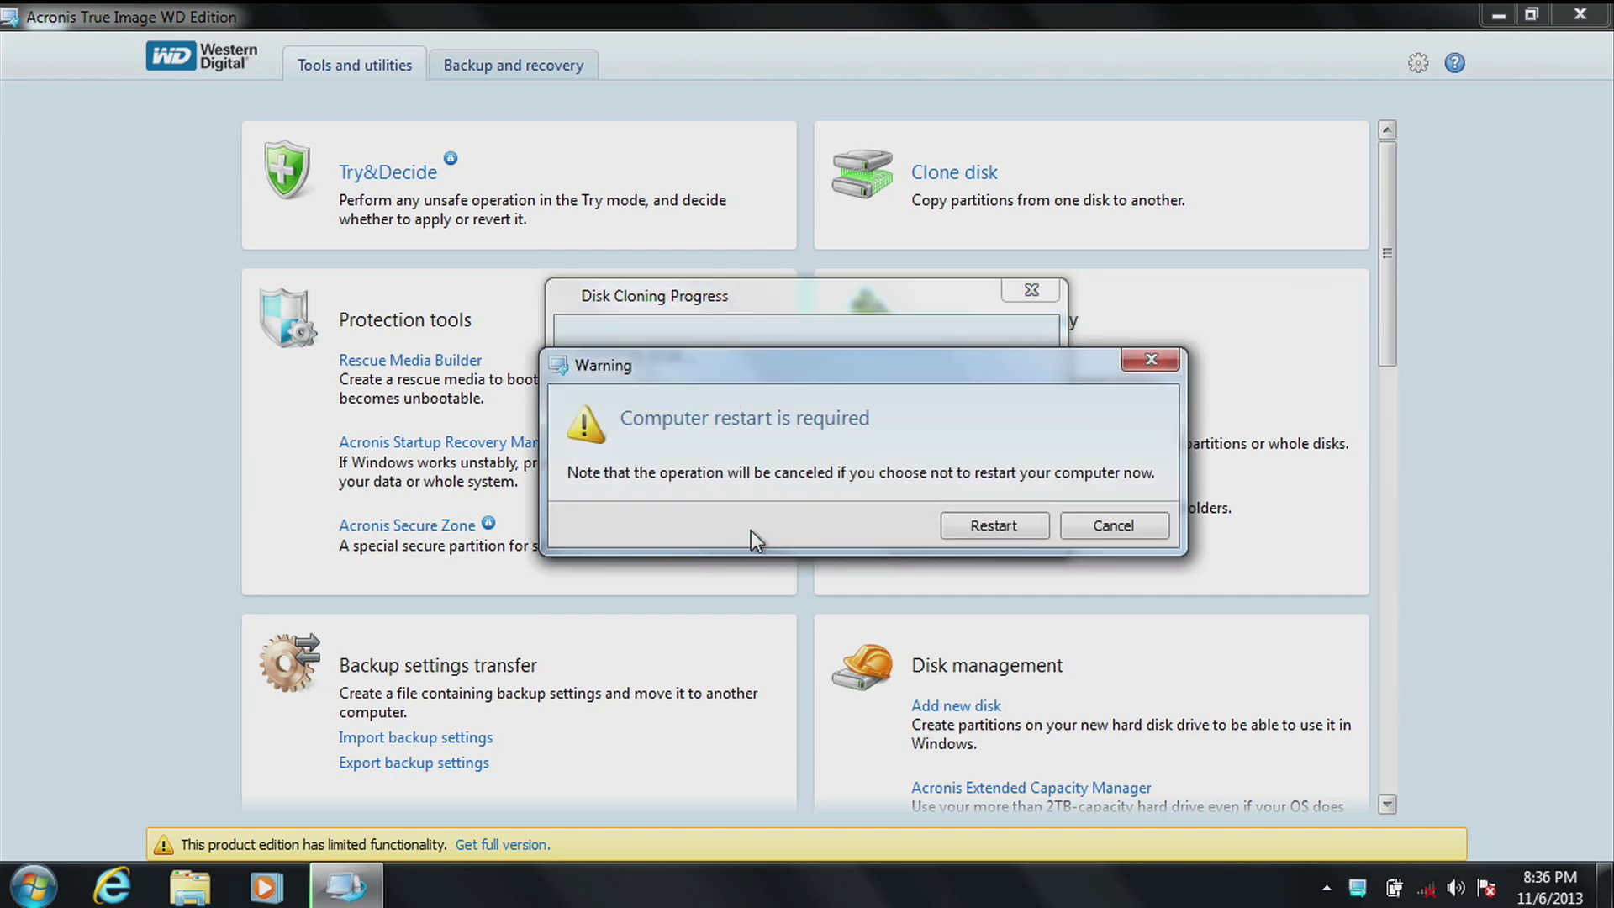
{"action": "left_click", "coordinate": [987, 523]}
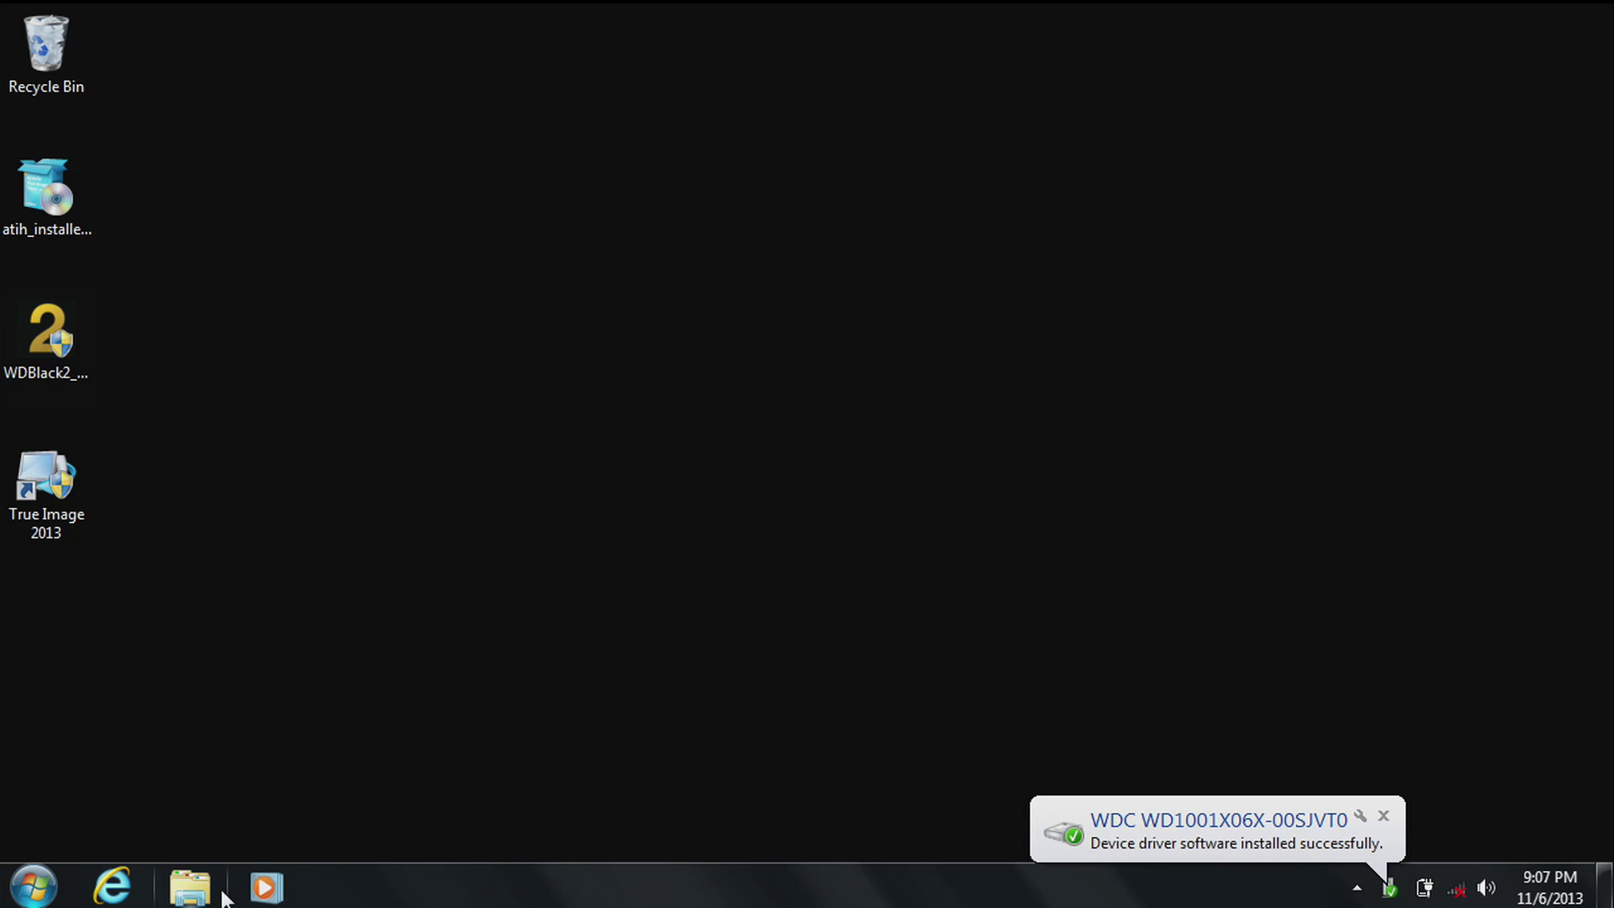
Restart Windows to finish installing the WD drive's driver
{"action": "left_click", "coordinate": [837, 471]}
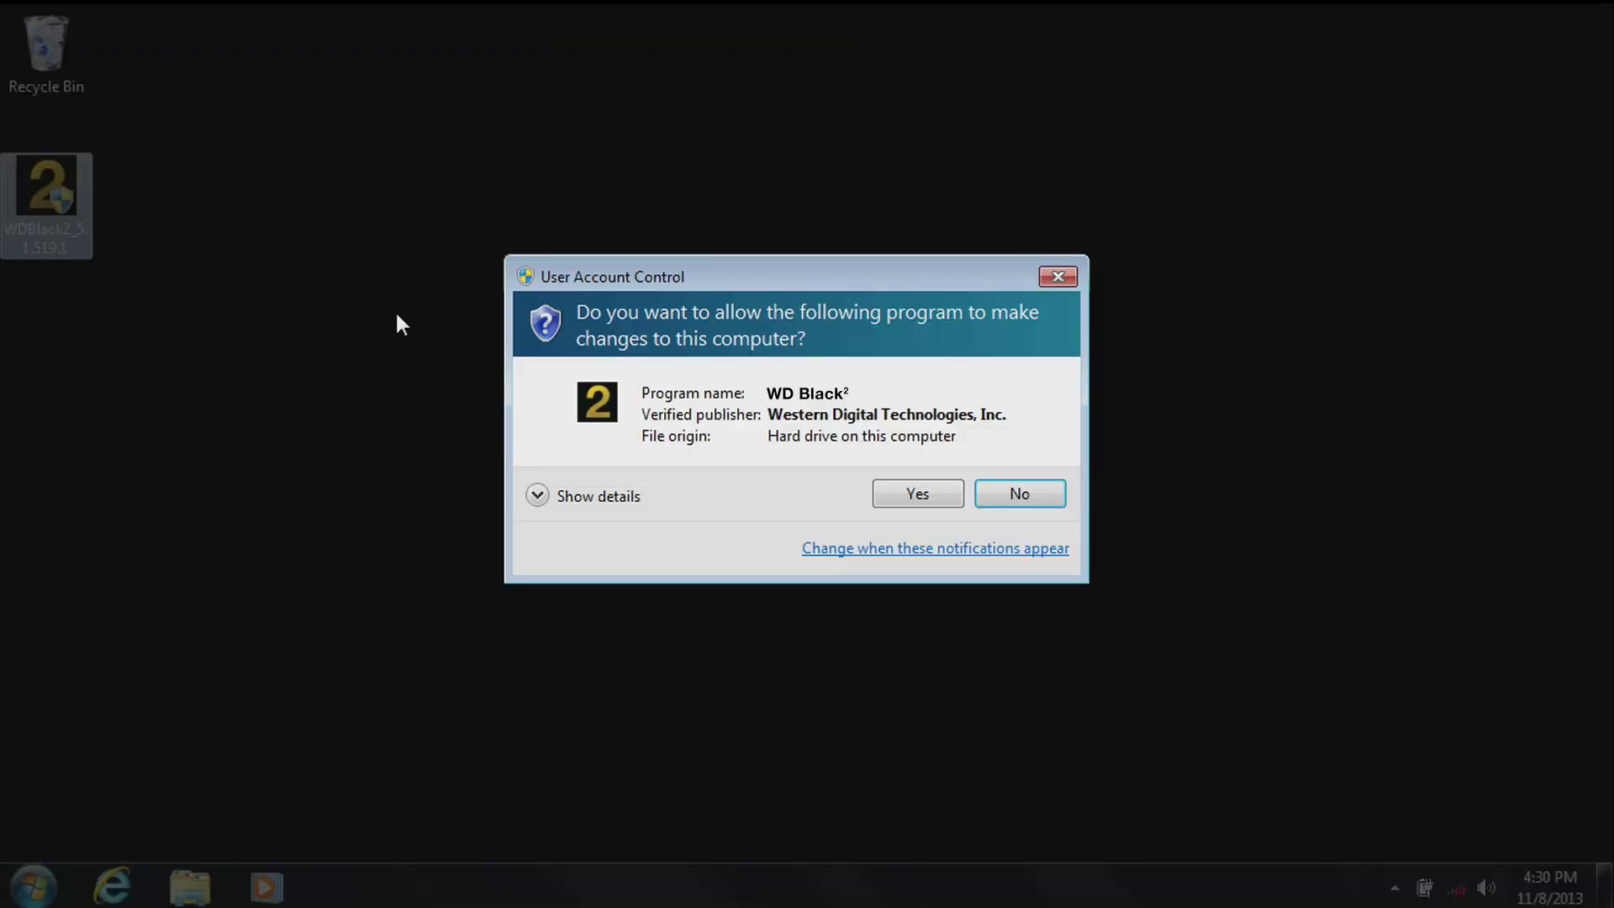
Allow the WD Black² installer to run, pick English, begin installing and accept the license
{"action": "left_click", "coordinate": [948, 491]}
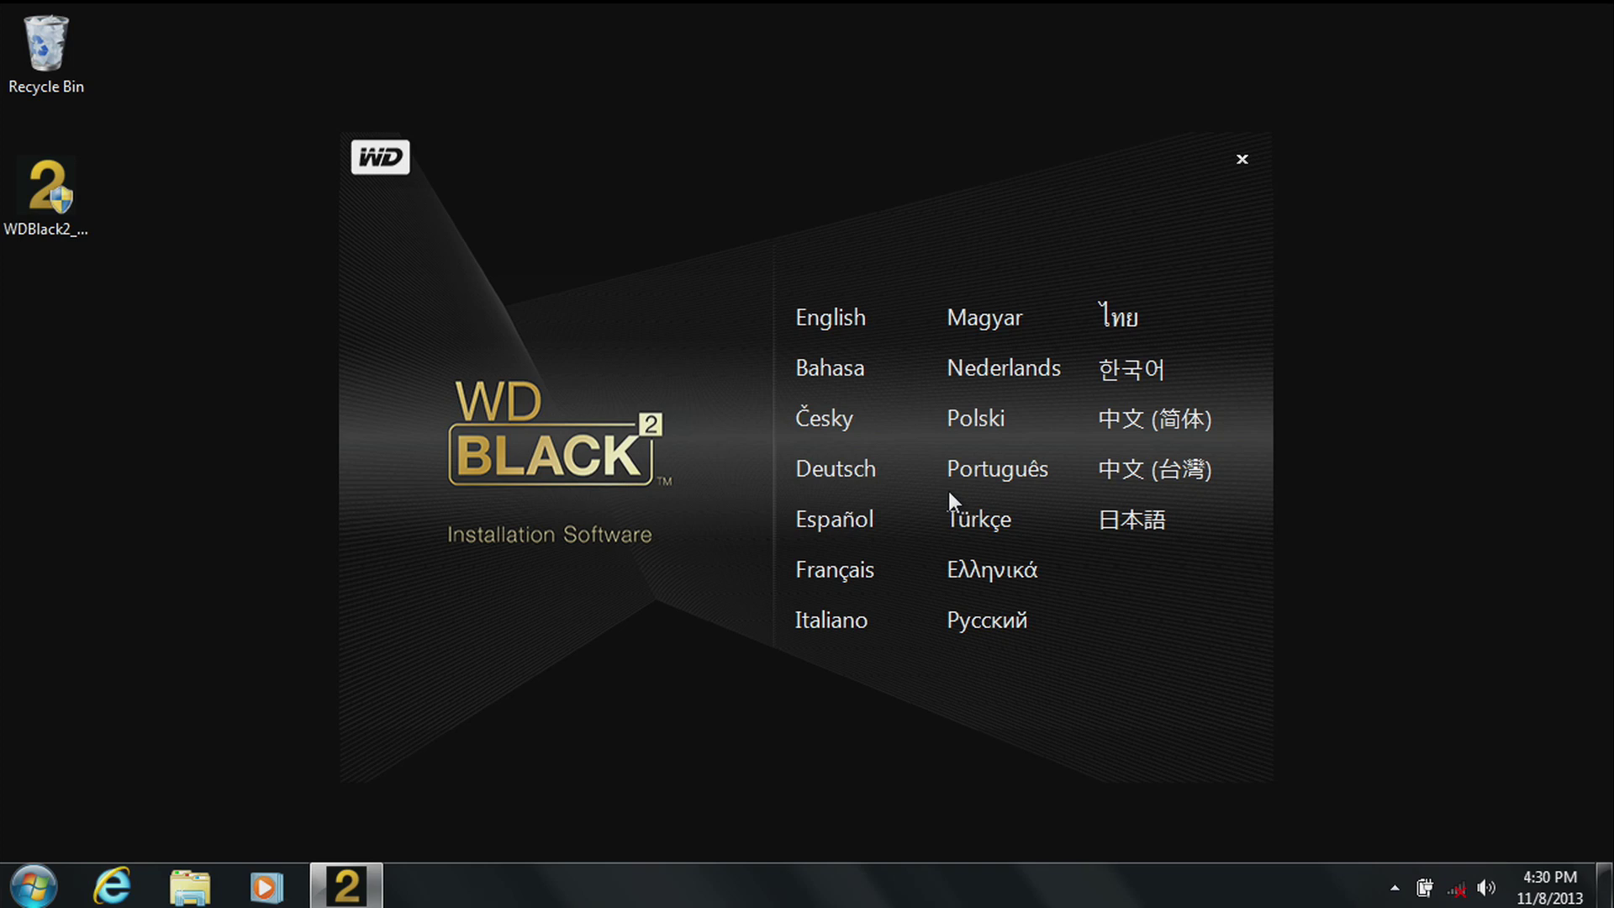
{"action": "left_click", "coordinate": [839, 318]}
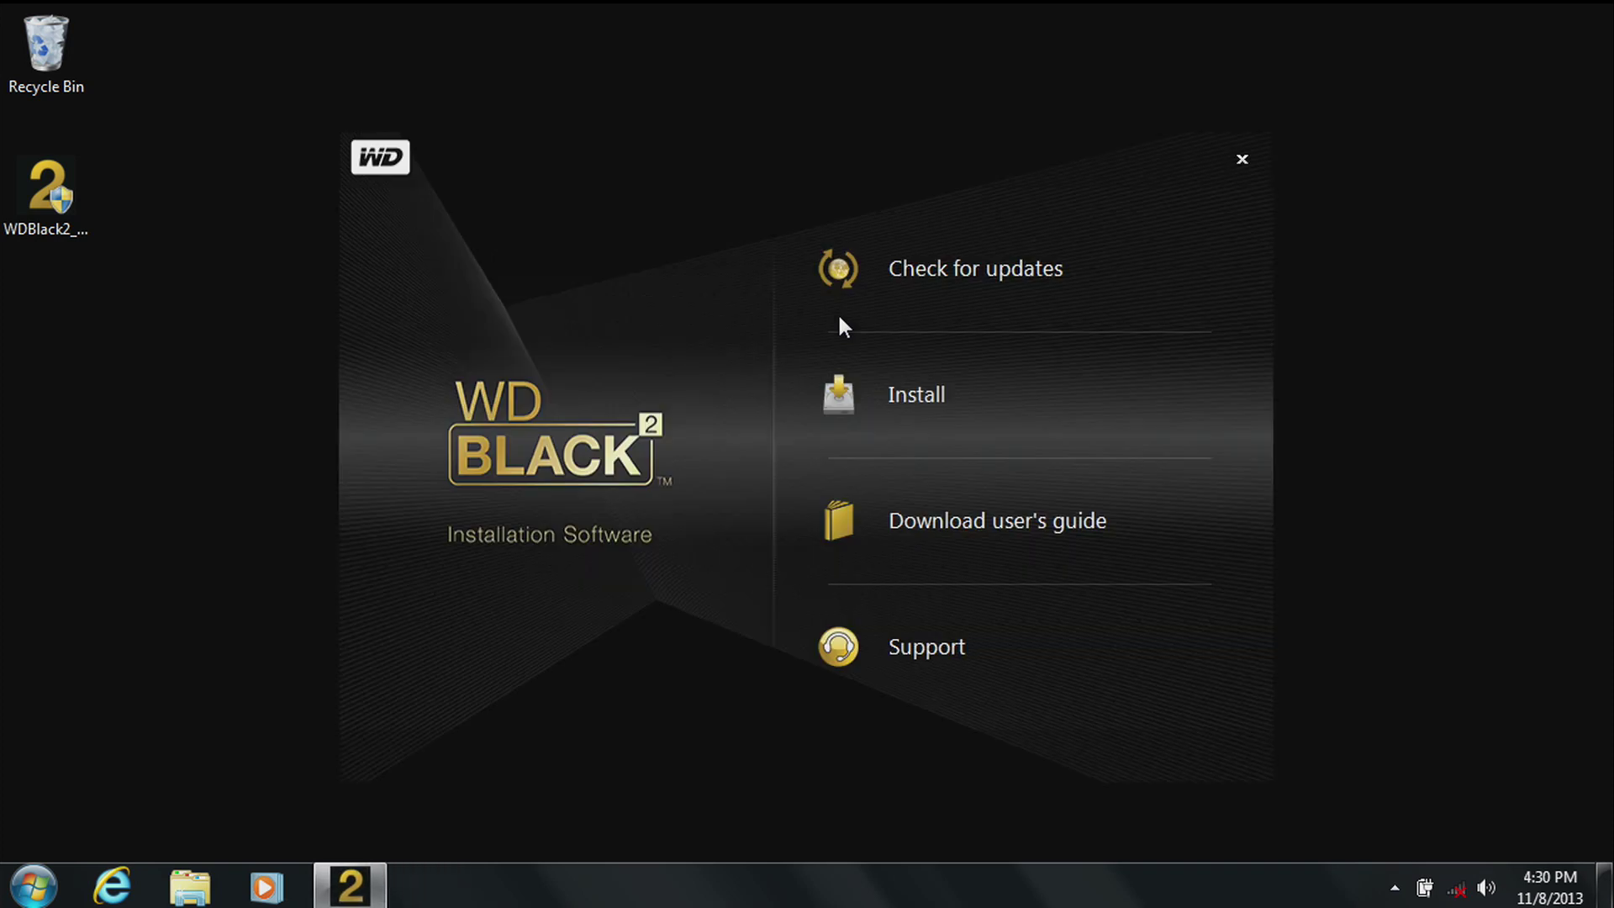
{"action": "left_click", "coordinate": [909, 402]}
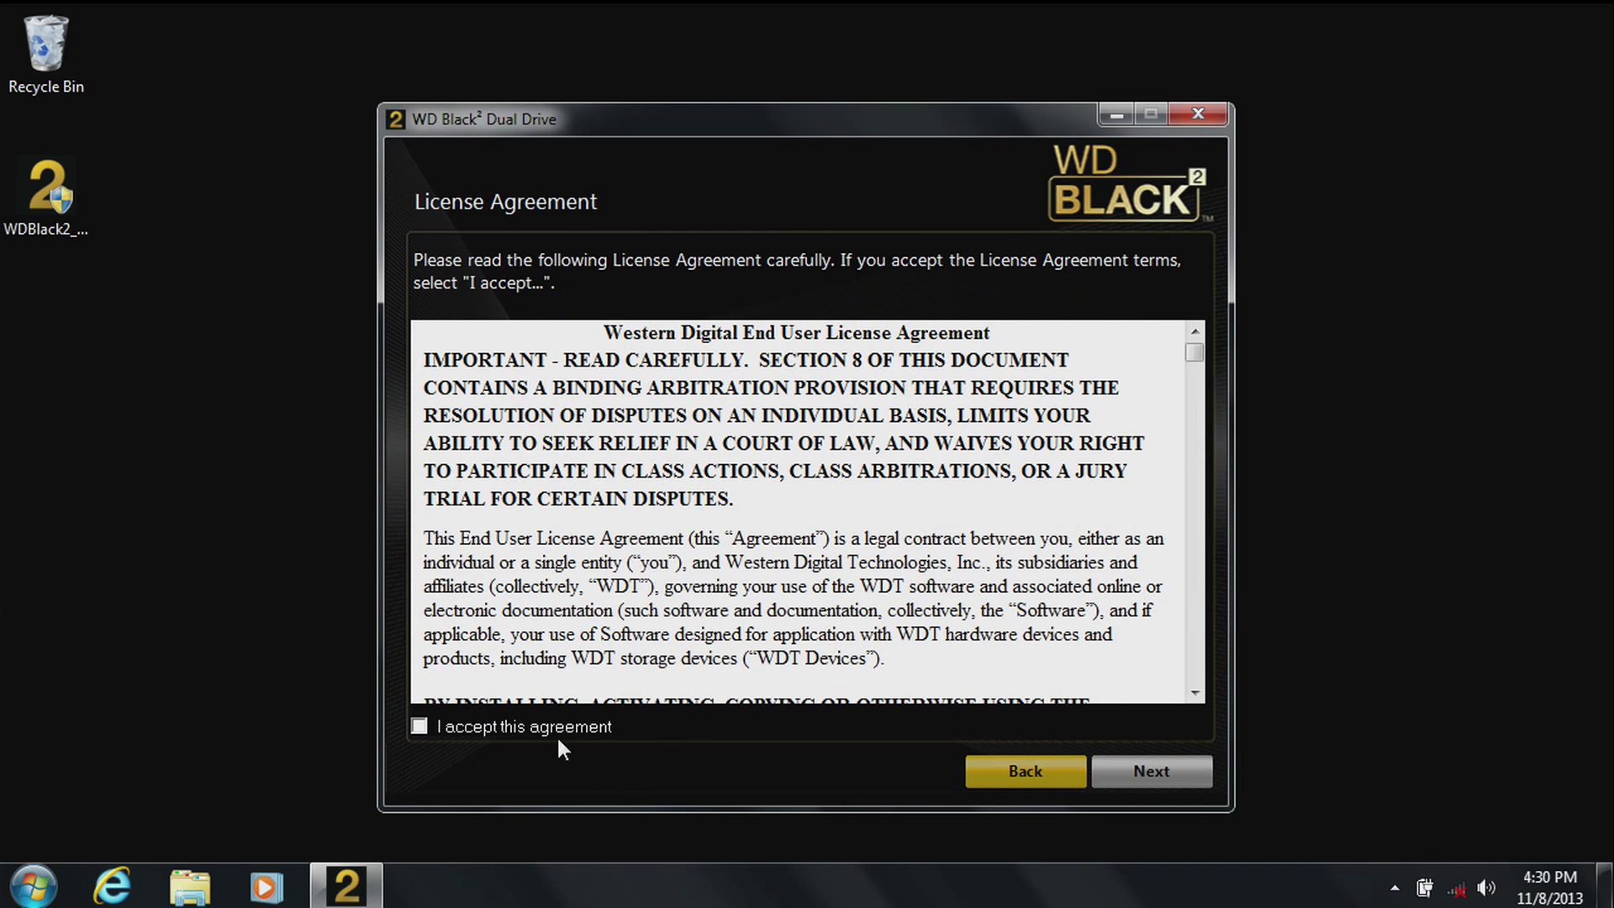
{"action": "left_click", "coordinate": [521, 727]}
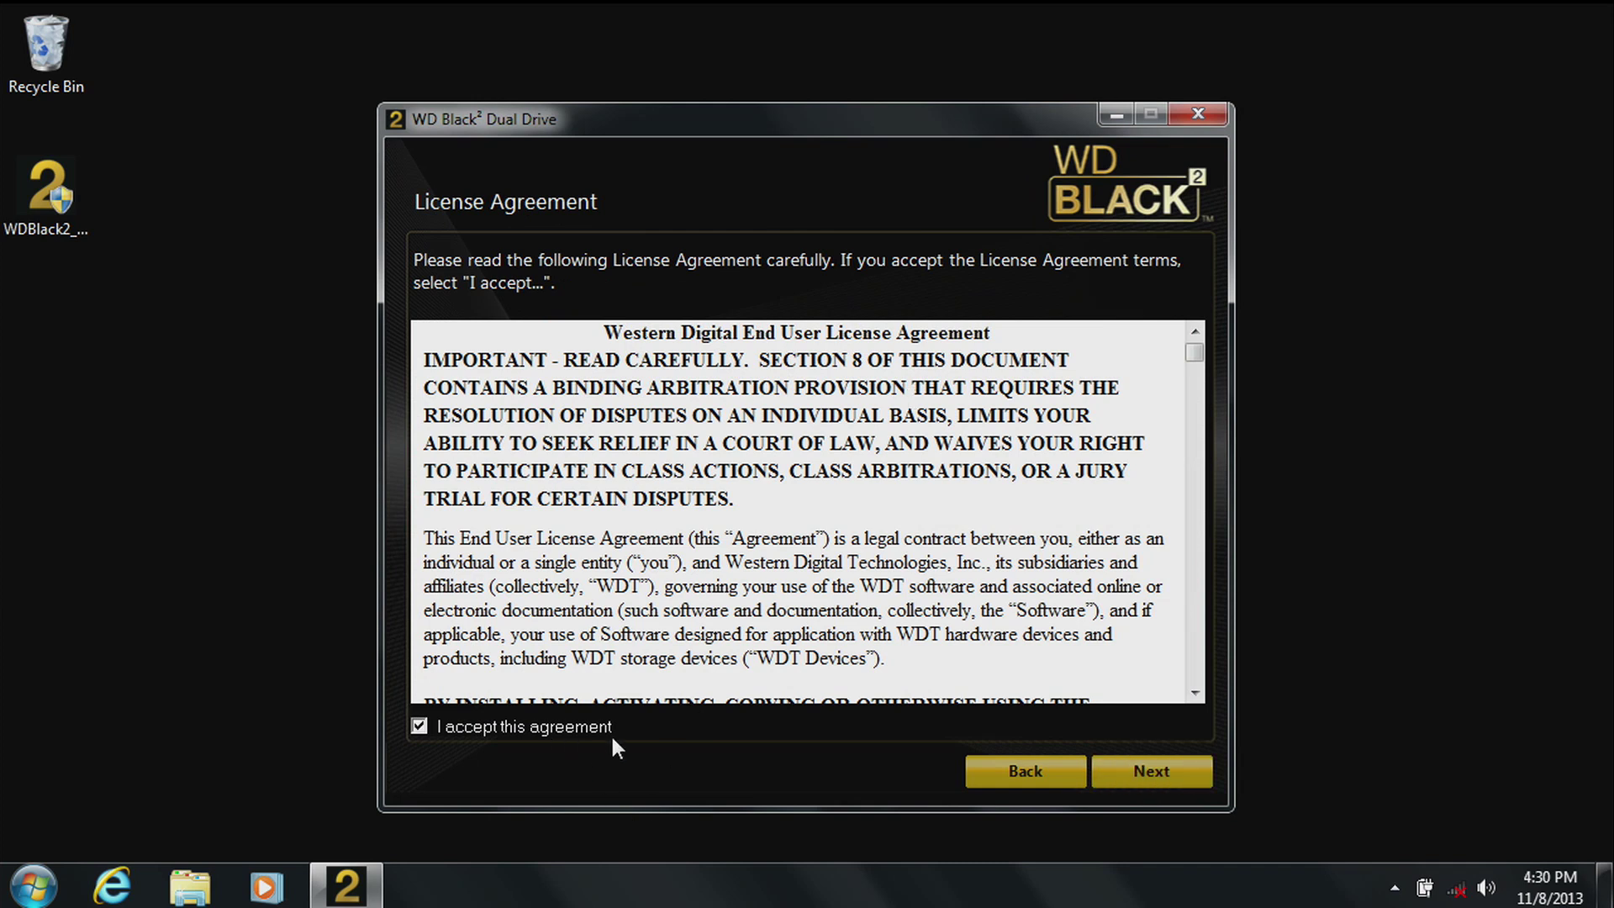
Proceed through the setup summary and finish installing the WD Black² dual drive software
{"action": "left_click", "coordinate": [1108, 768]}
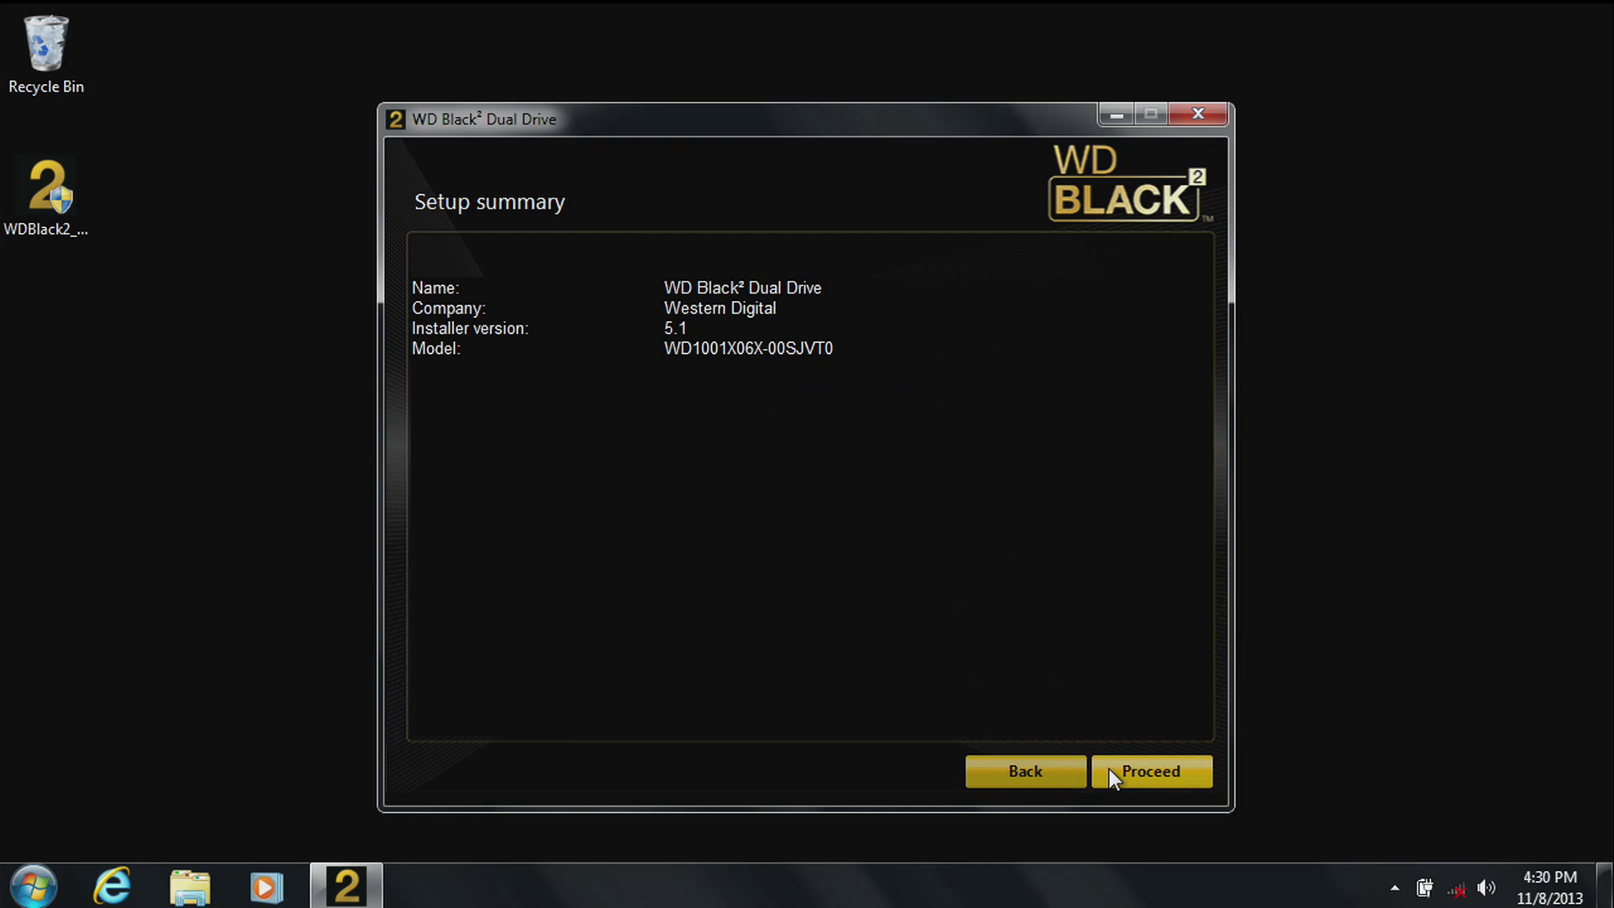
{"action": "left_click", "coordinate": [1111, 775]}
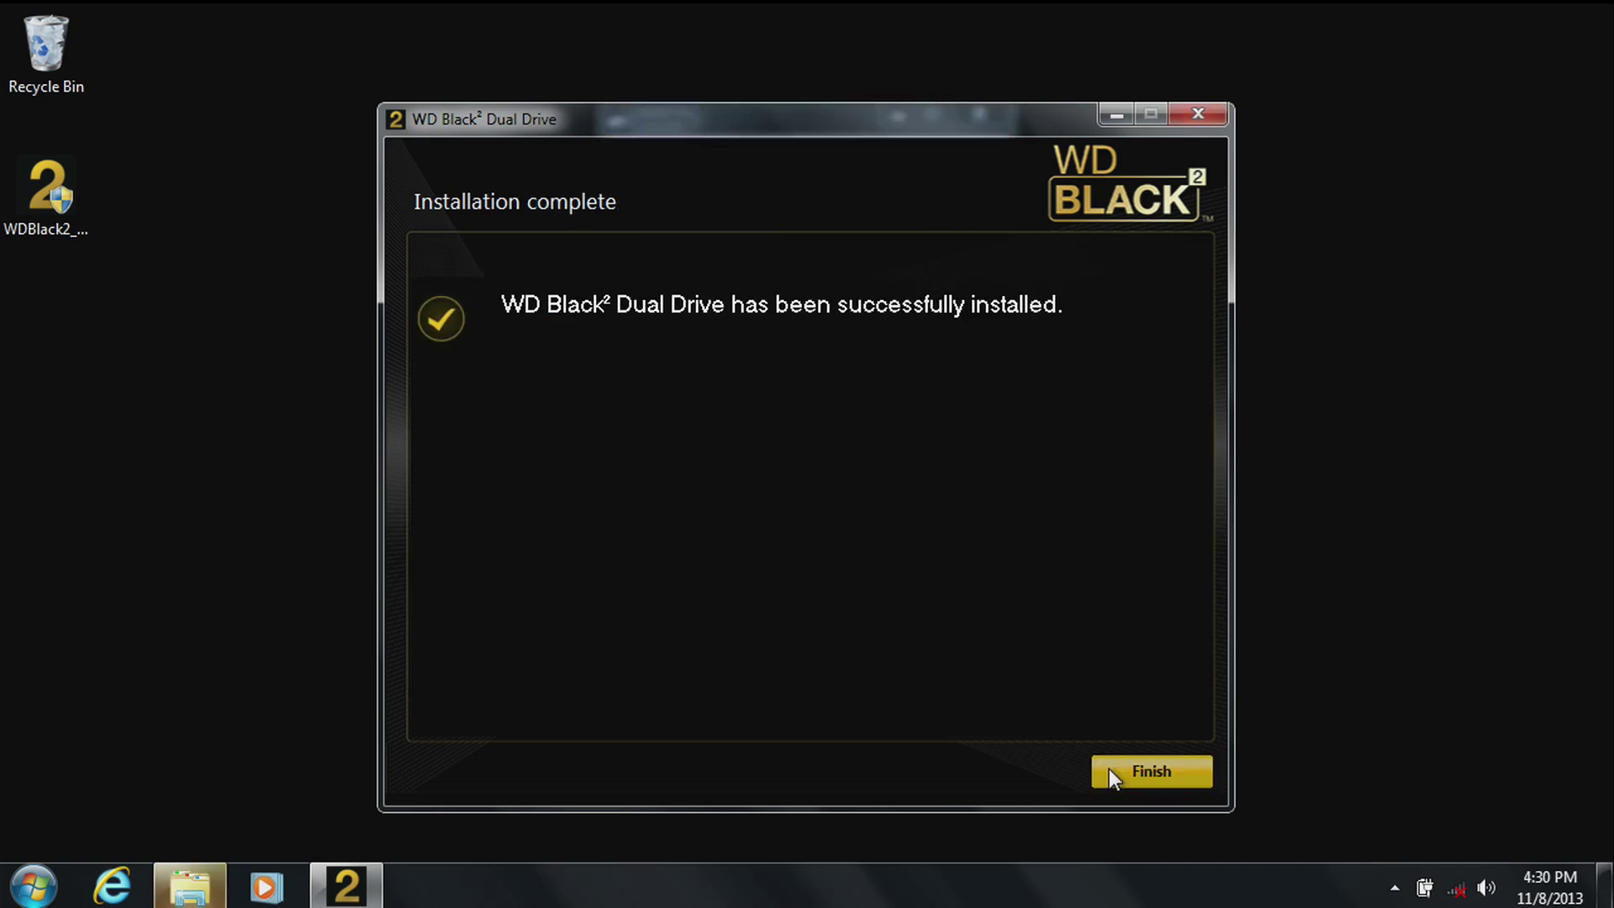
{"action": "left_click", "coordinate": [1109, 768]}
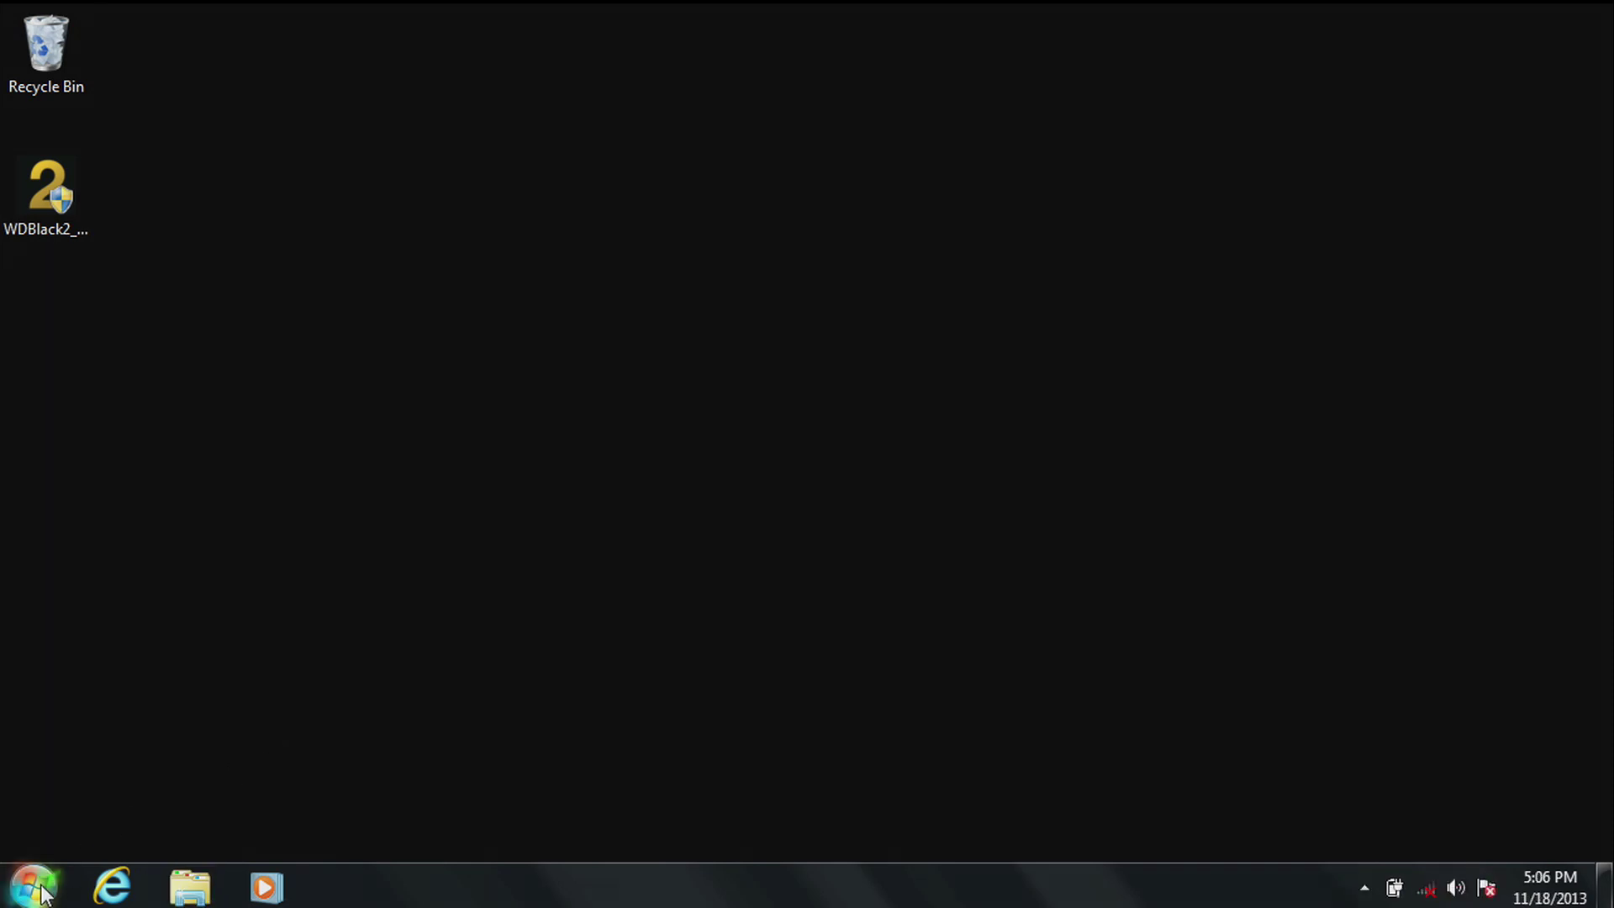
Open Computer from the Start menu to view the drives, including Data (D:) with 931 GB free
{"action": "left_click", "coordinate": [42, 892]}
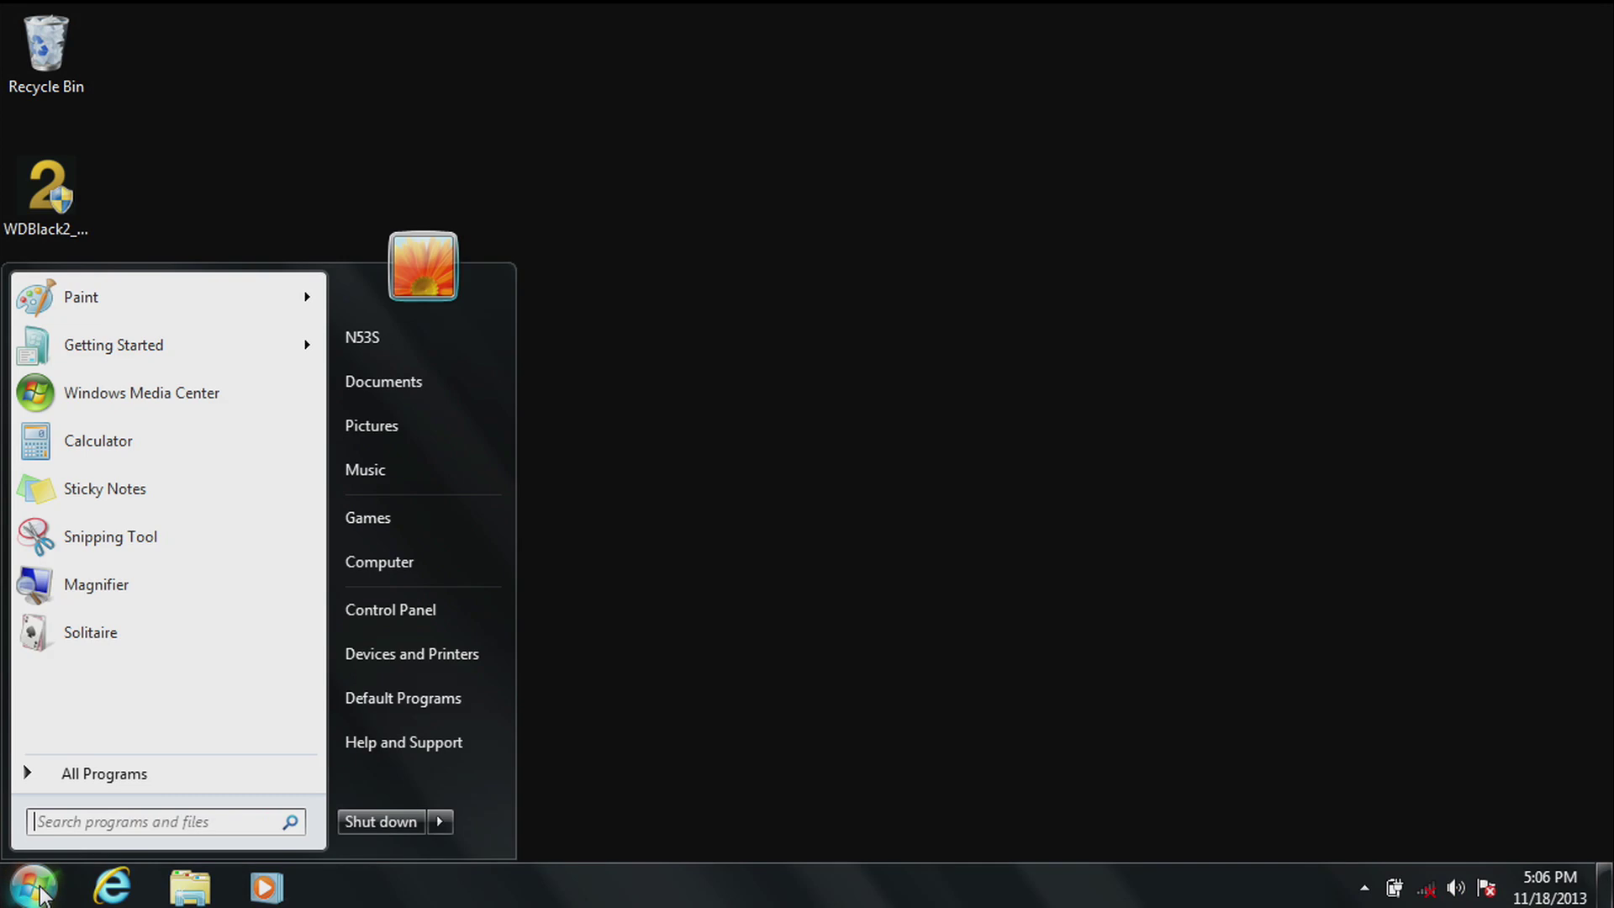
{"action": "left_click", "coordinate": [405, 565]}
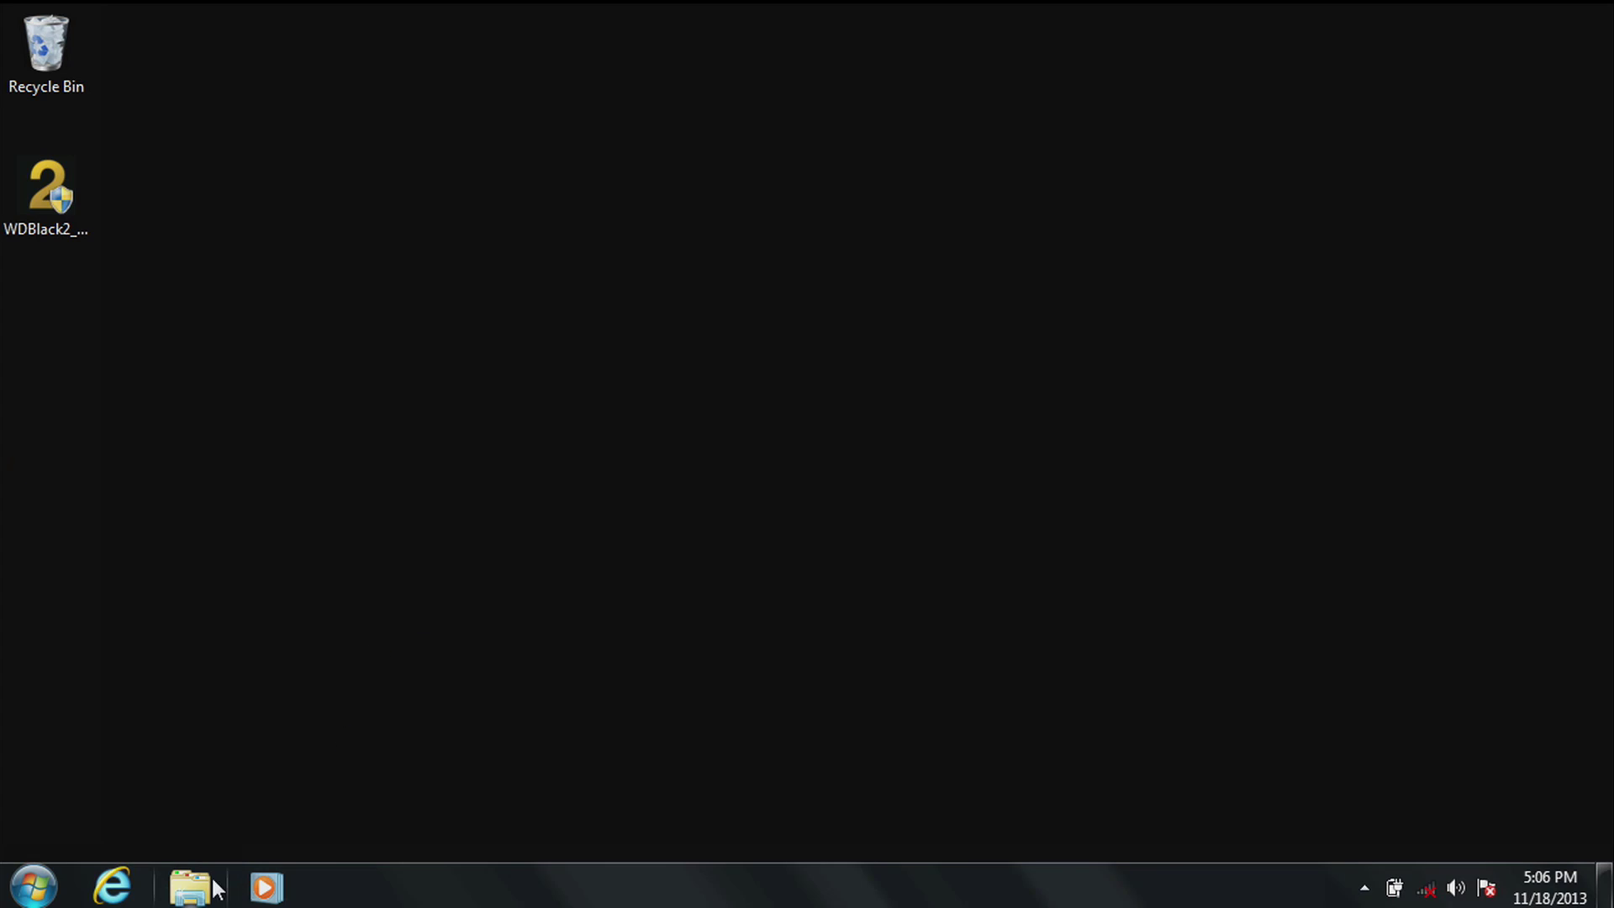
Show the Documents library's Properties, listing its My Documents and Public Documents locations
{"action": "left_click", "coordinate": [214, 882]}
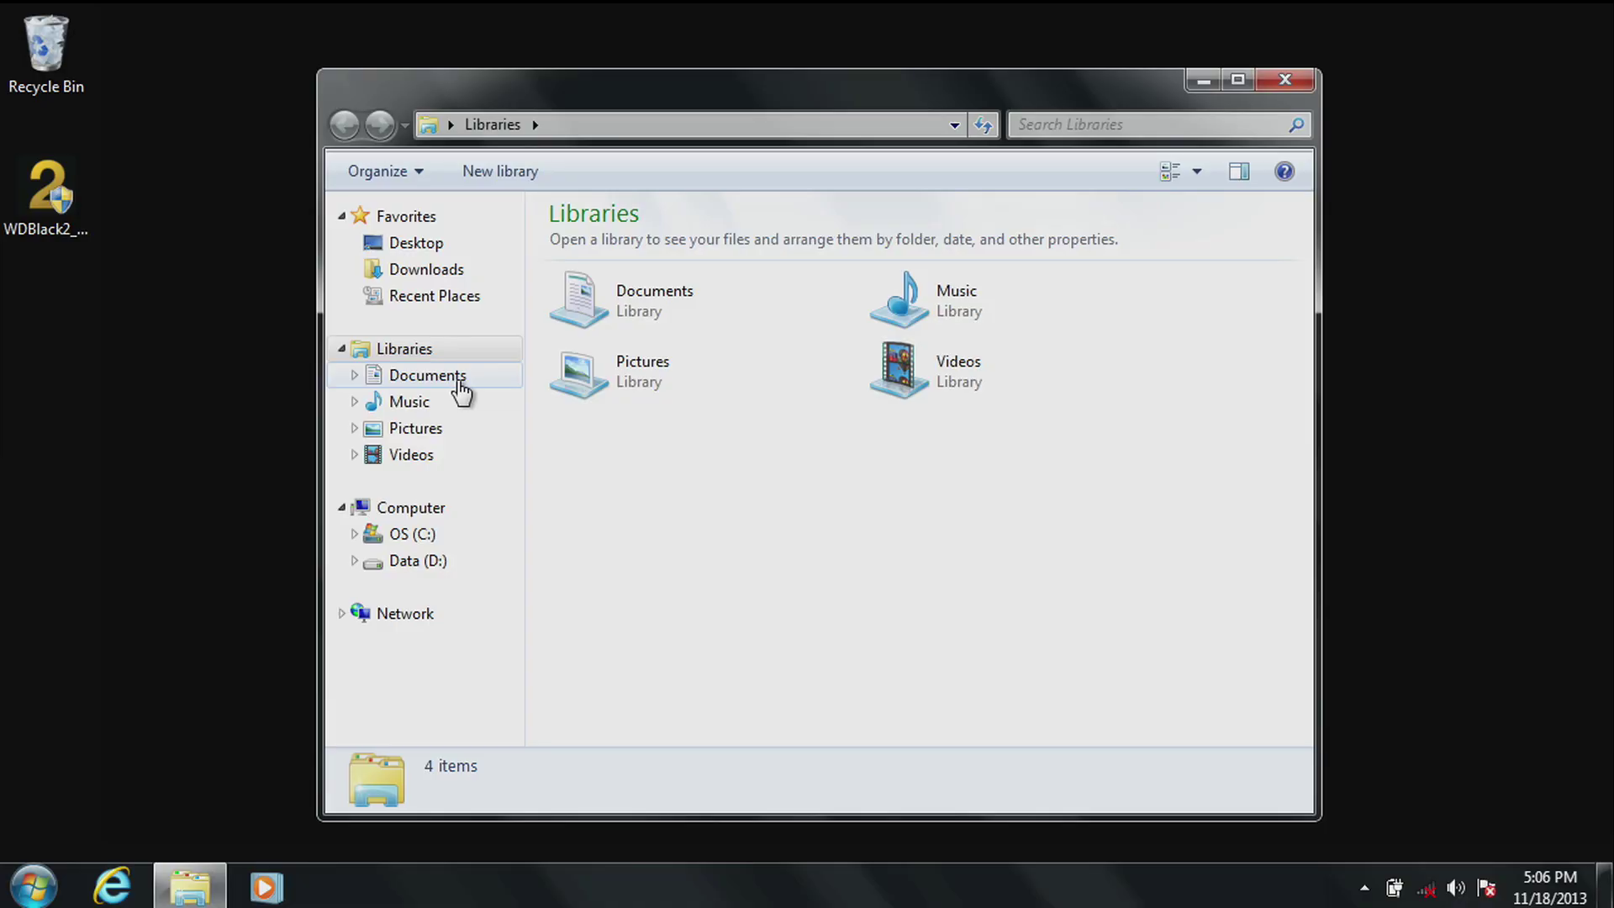
{"action": "right_click", "coordinate": [461, 388]}
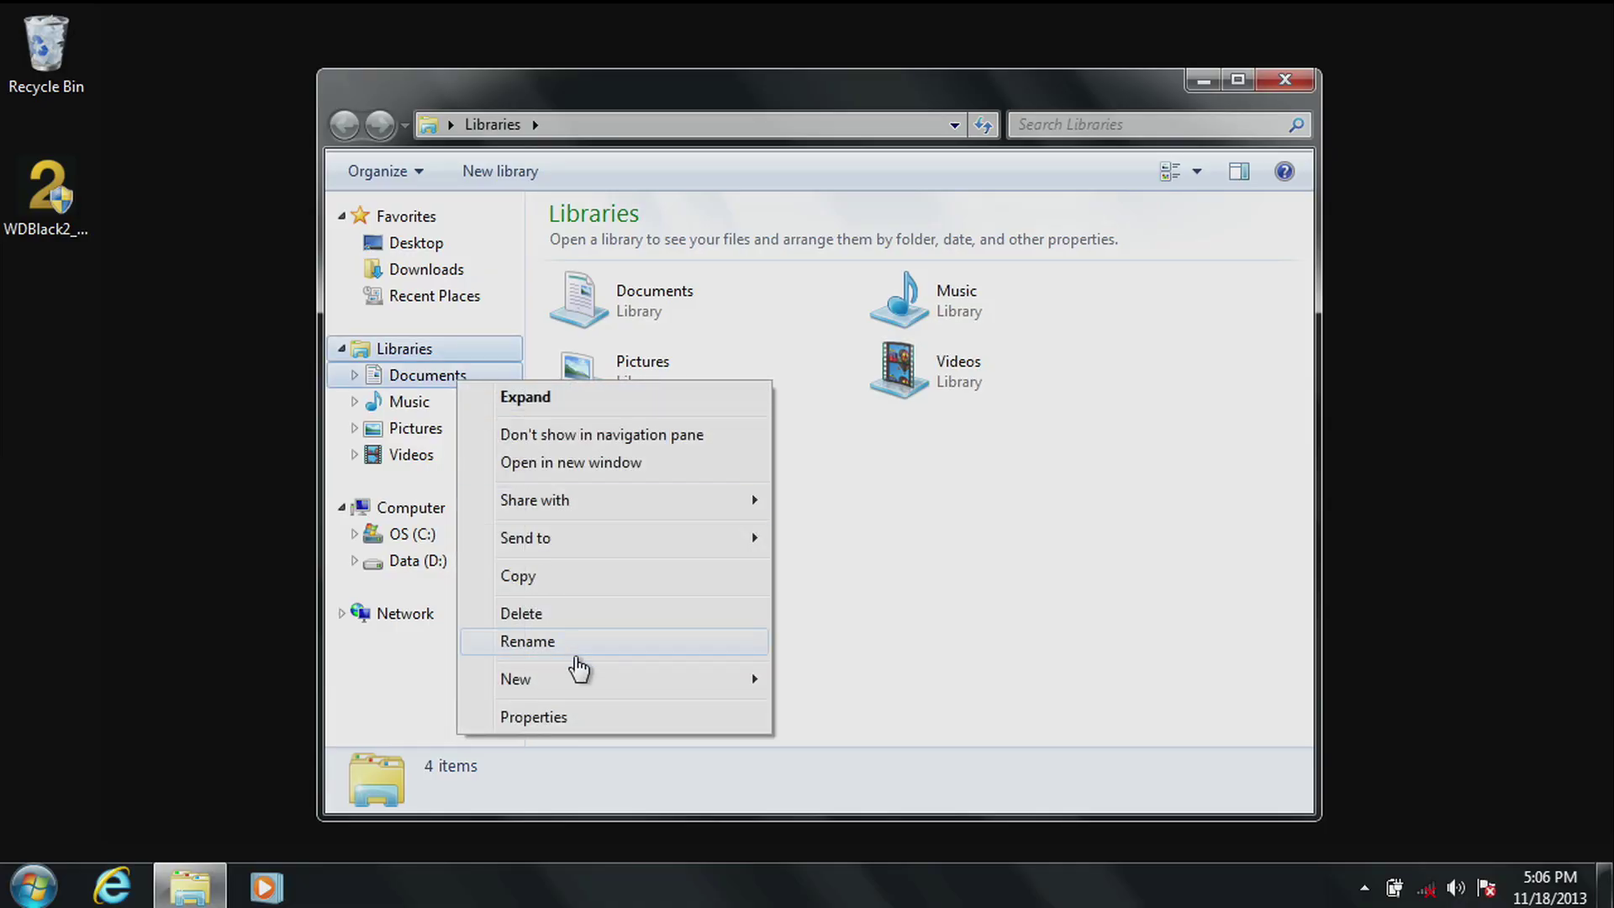
{"action": "left_click", "coordinate": [550, 717]}
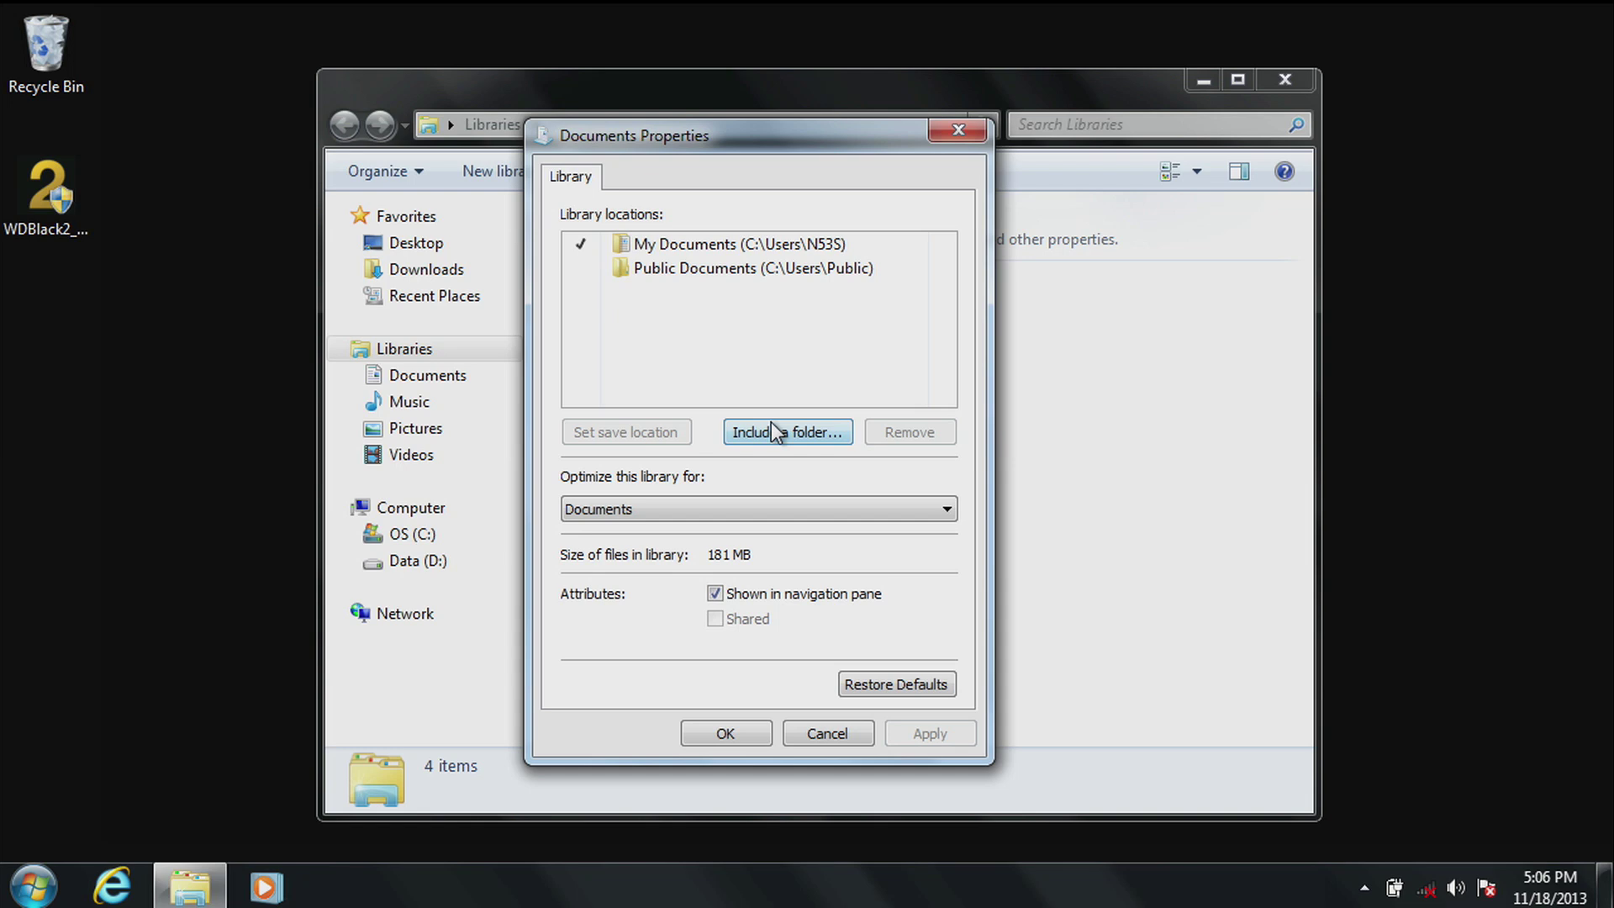
While including a folder in the library, create a new folder named 'Documents' on Data (D:)
{"action": "left_click", "coordinate": [772, 429]}
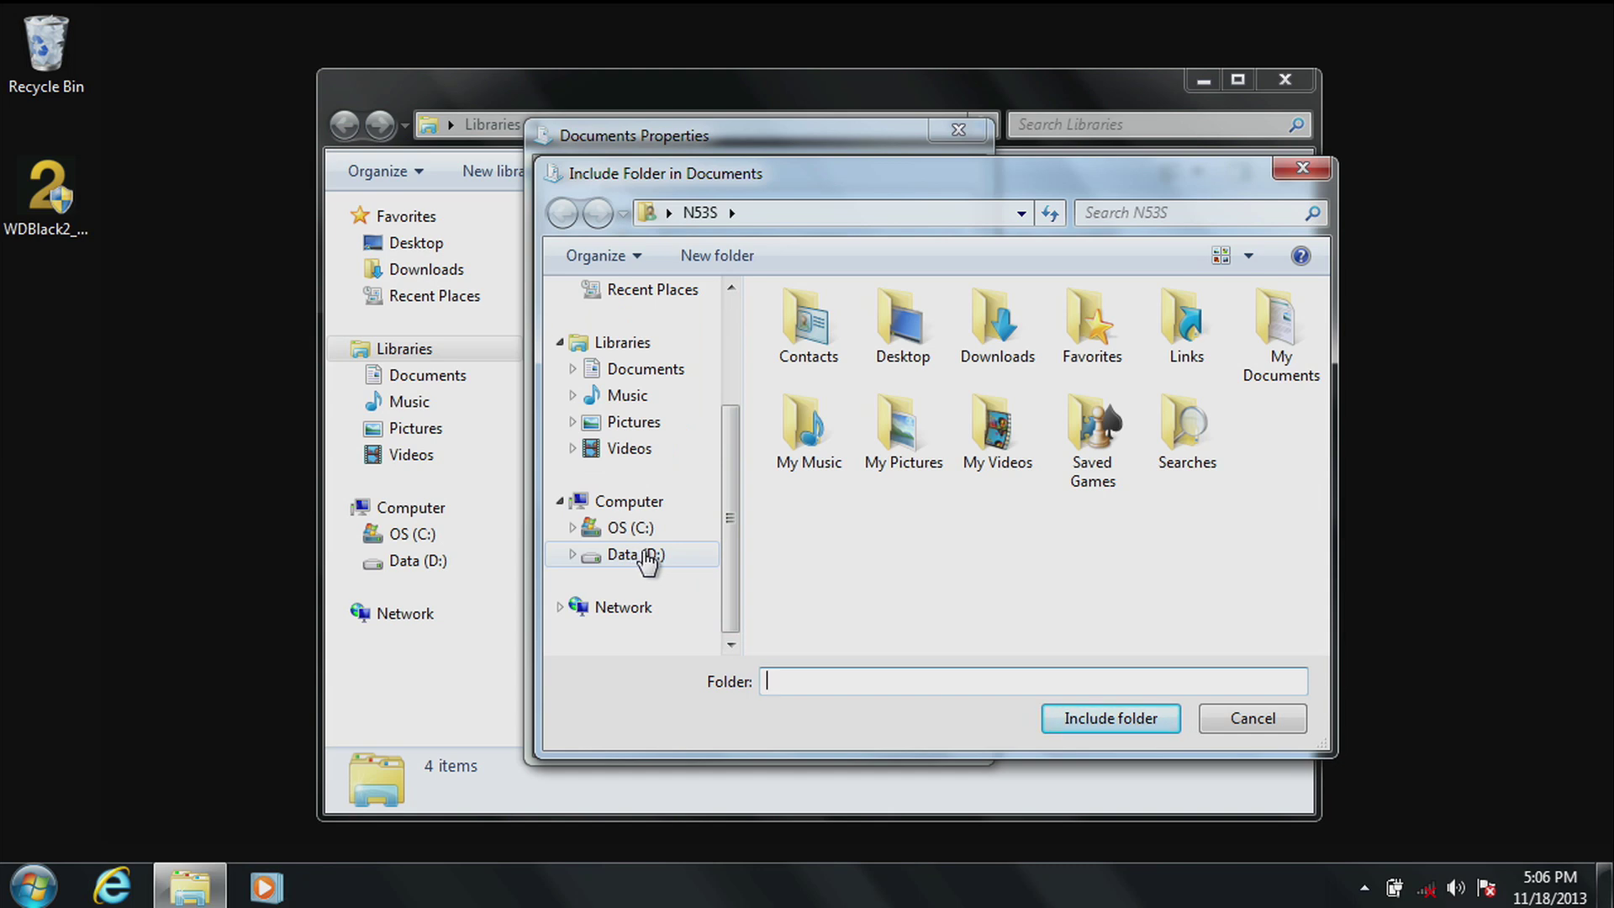
{"action": "left_click", "coordinate": [645, 557]}
{"action": "right_click", "coordinate": [833, 412]}
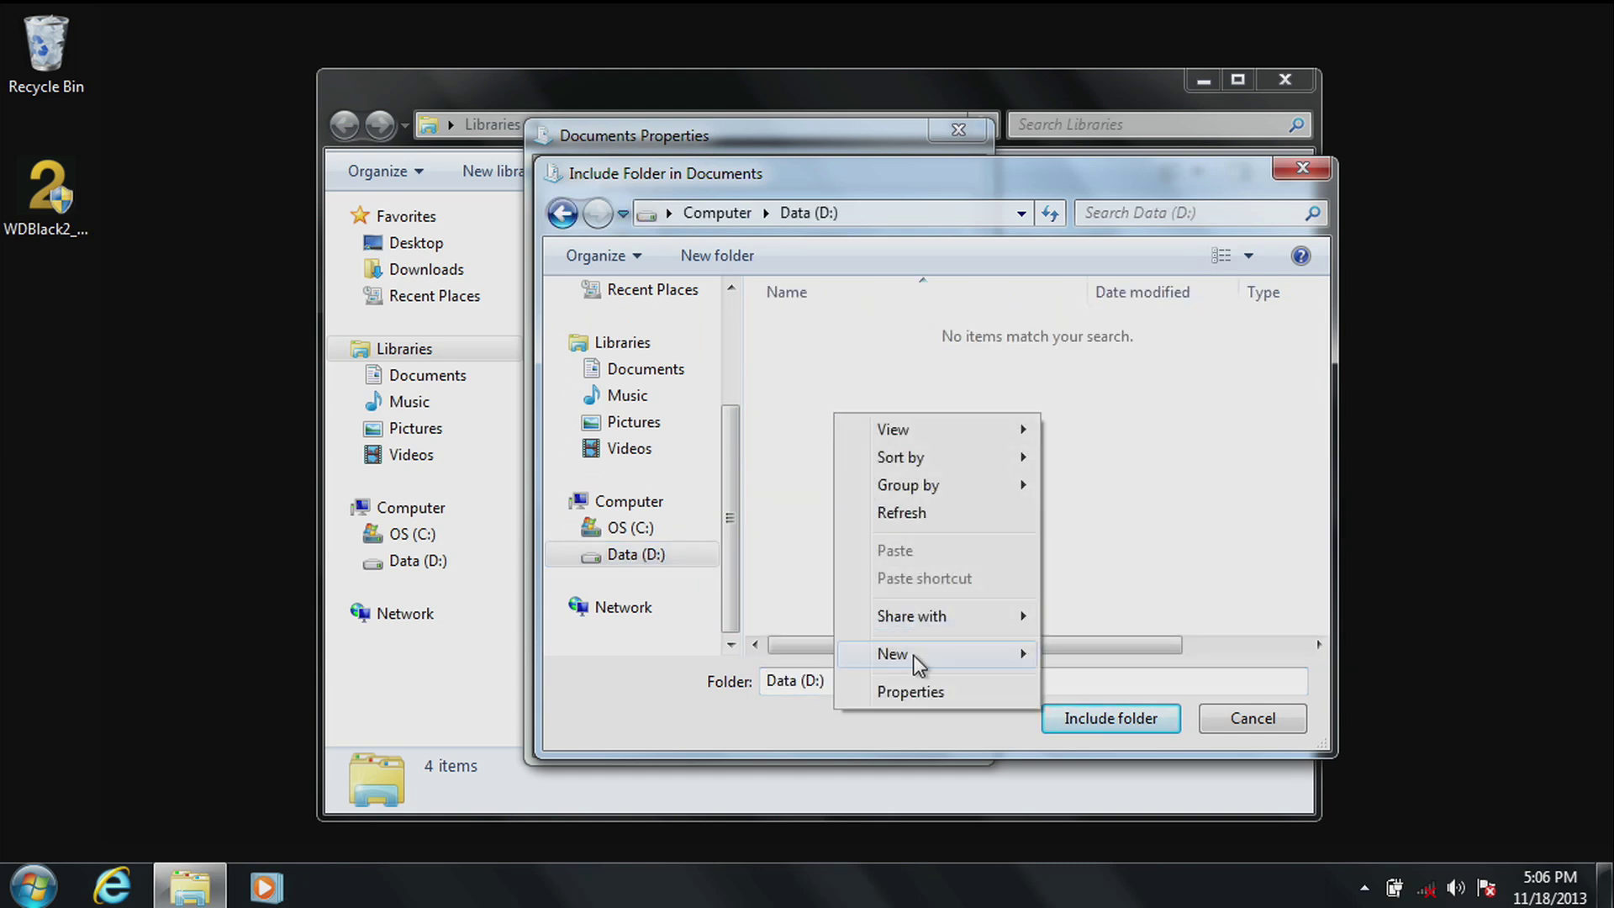
{"action": "mouse_move", "coordinate": [913, 653]}
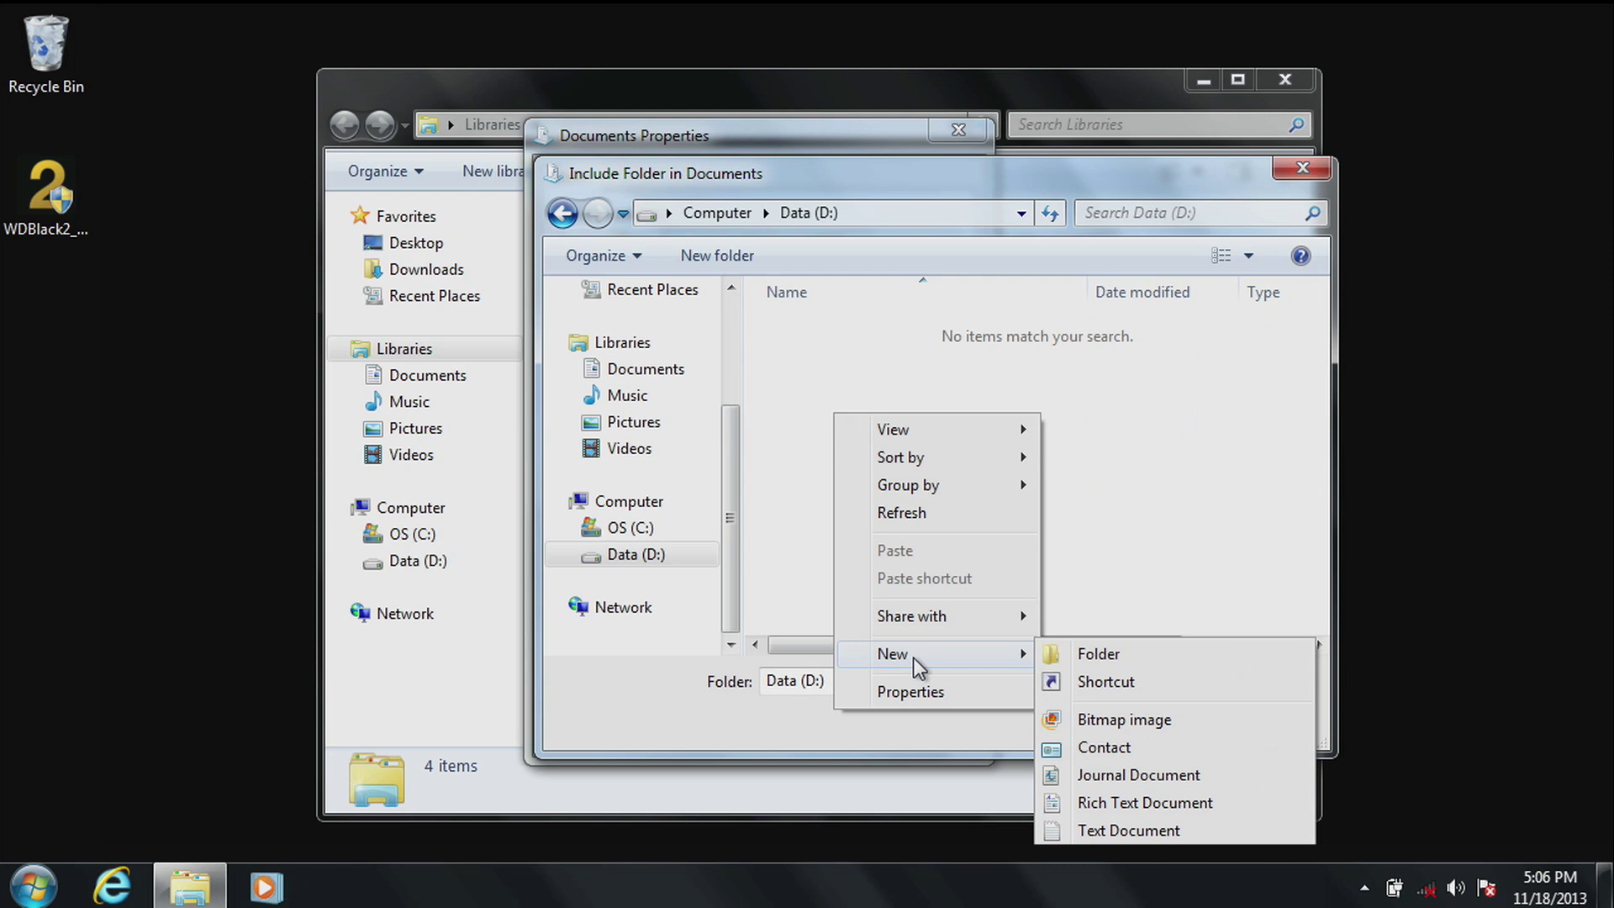
{"action": "key", "text": "Right"}
{"action": "key", "text": "Return"}
{"action": "type", "text": "Do"}
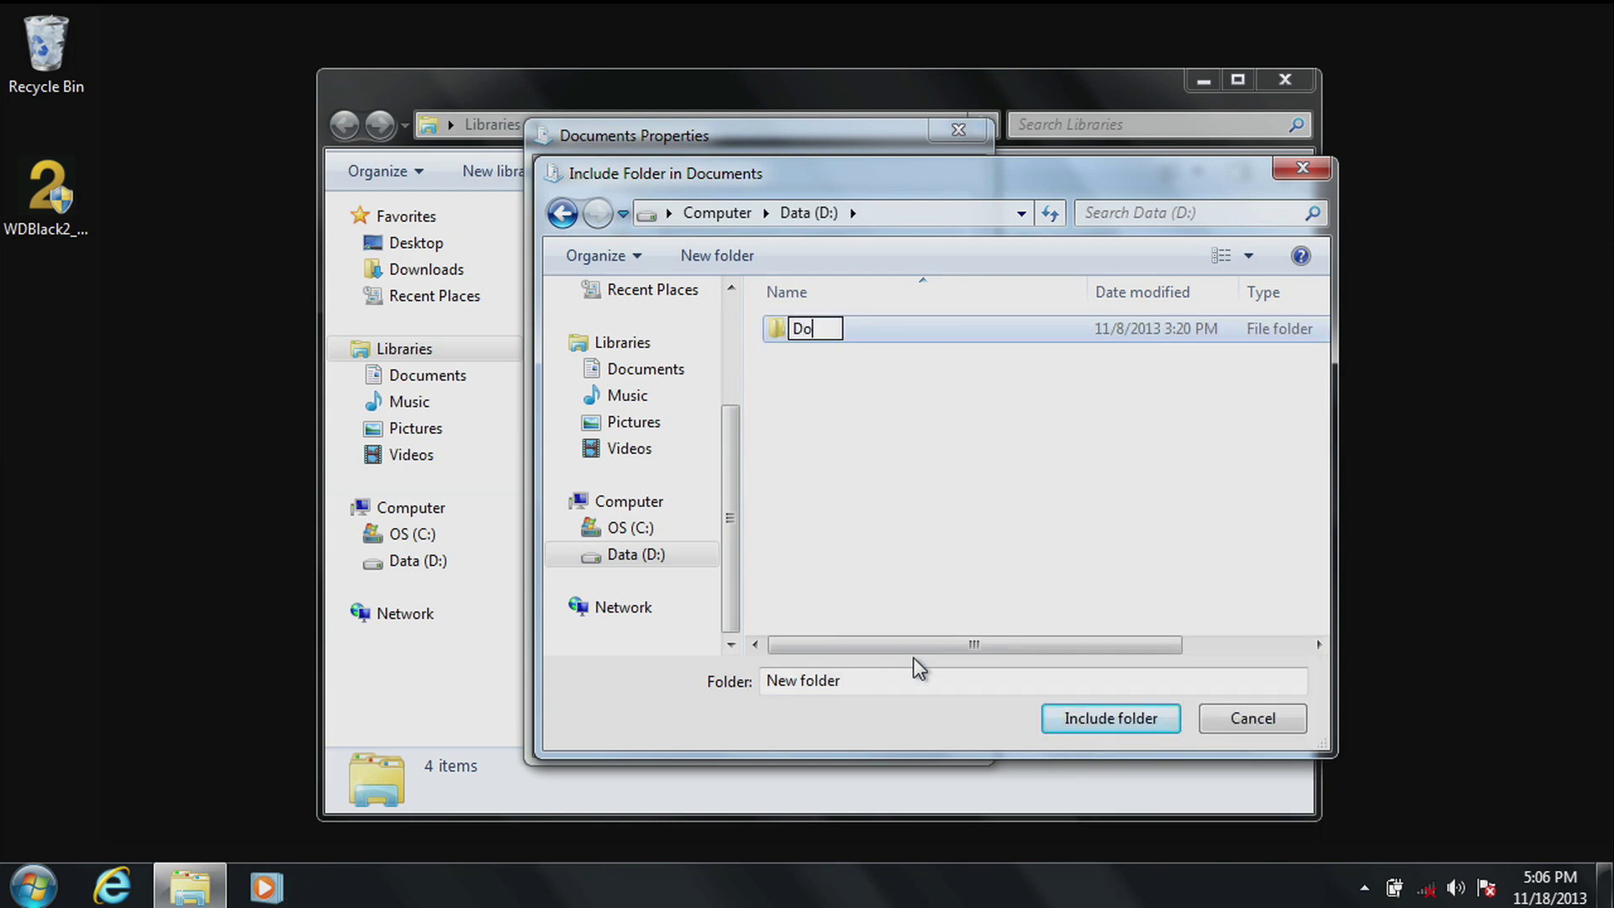
{"action": "type", "text": "cuments"}
{"action": "key", "text": "Return"}
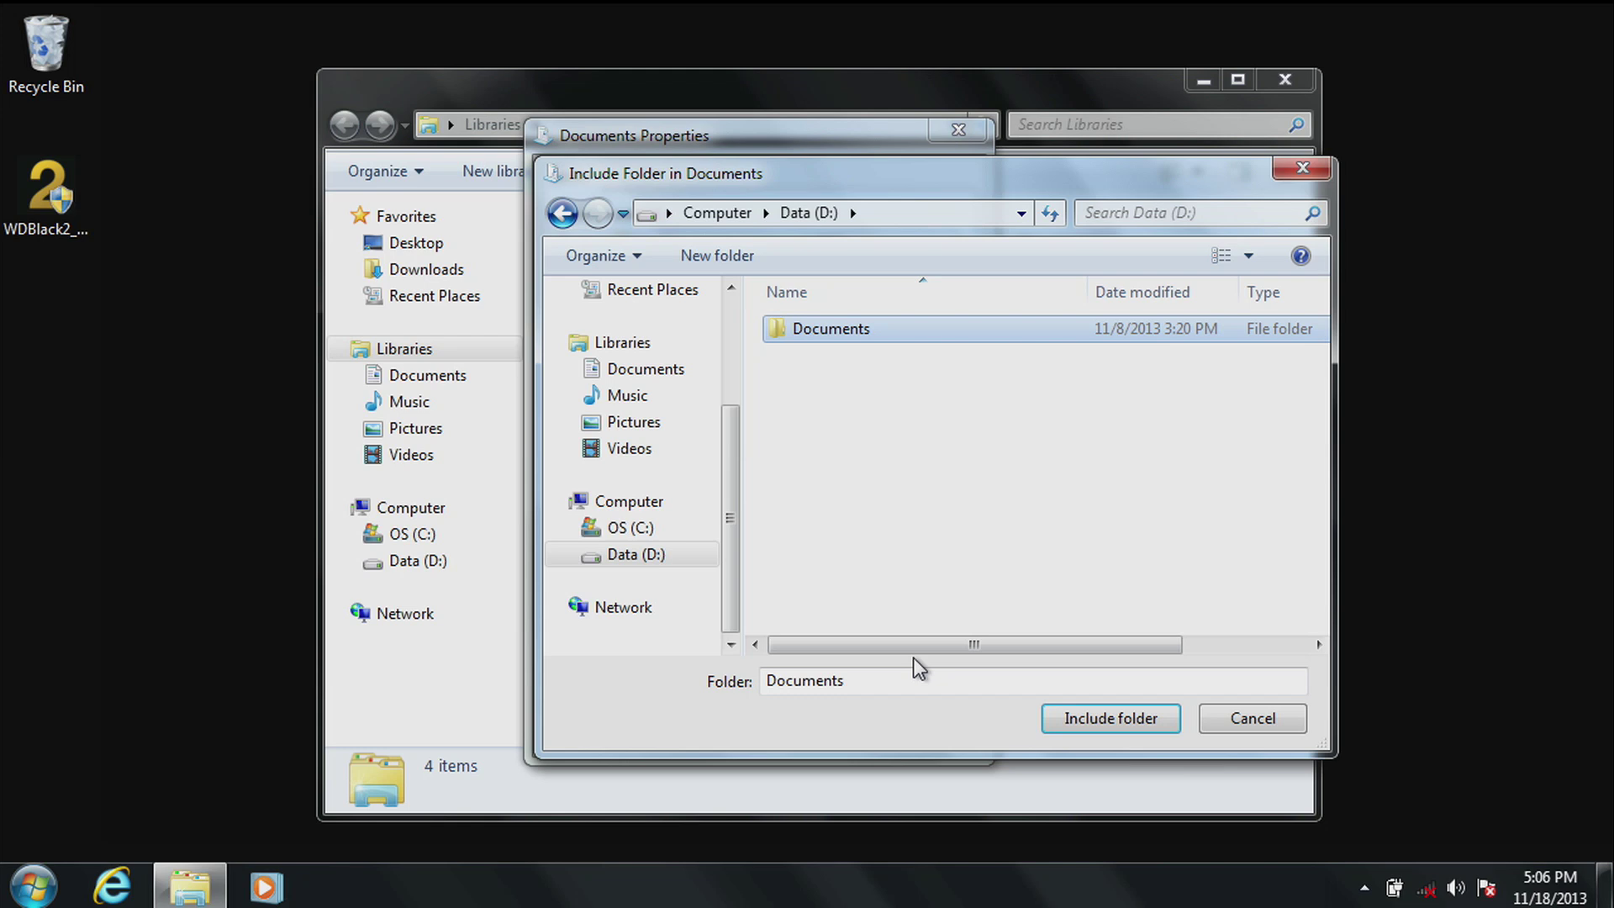
Include D:\Documents in the Documents library and make it the default save location
{"action": "left_click", "coordinate": [1079, 713]}
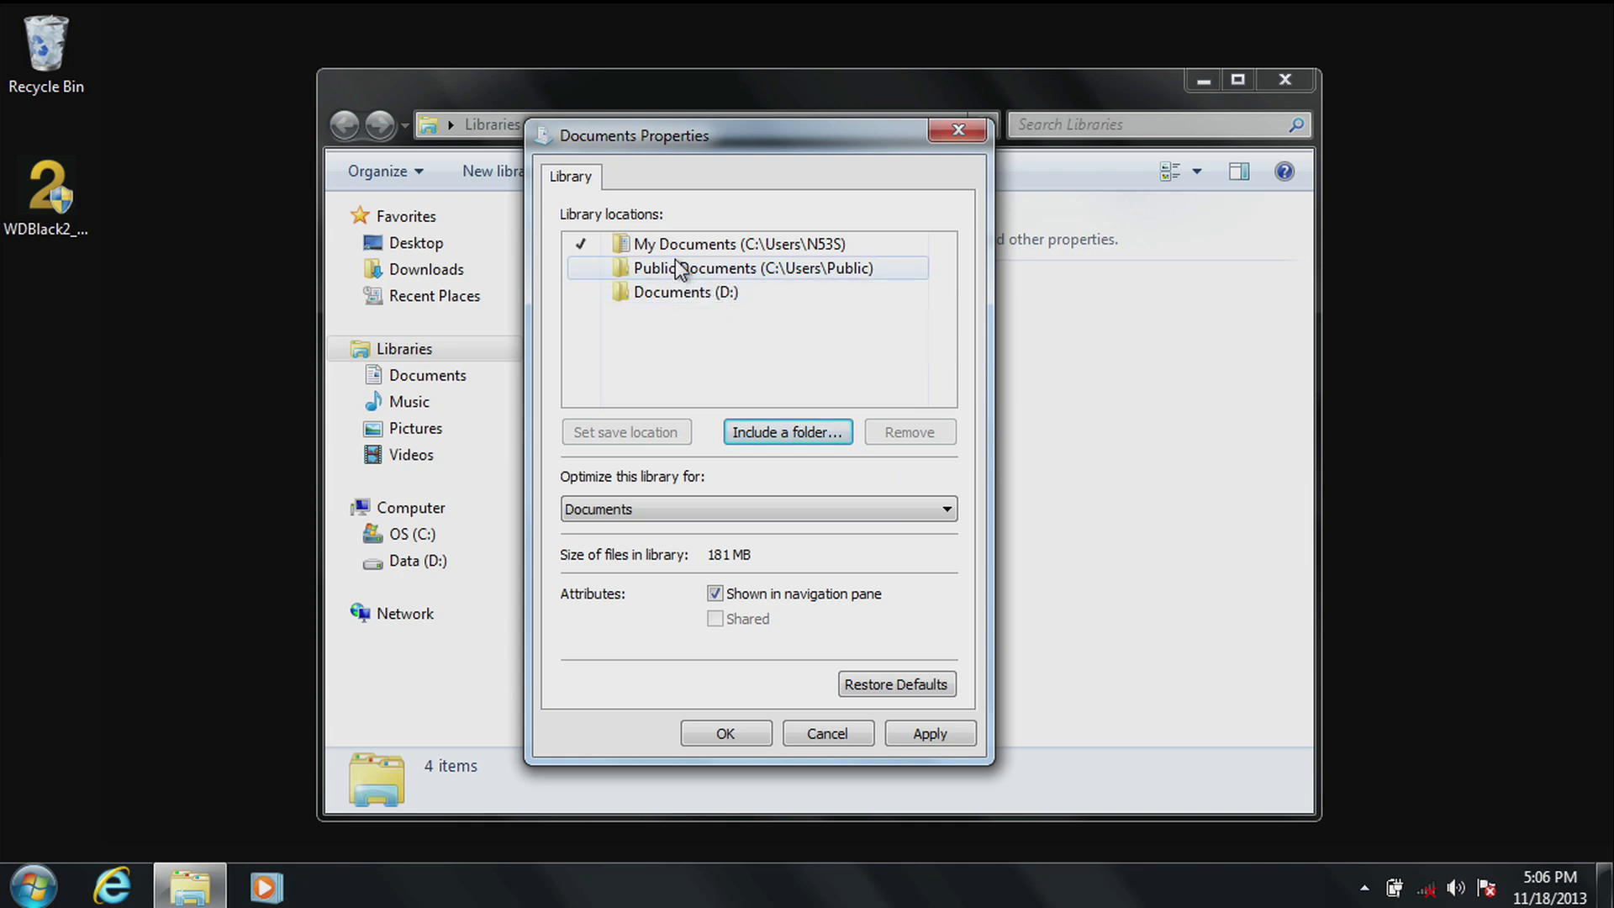
{"action": "left_click", "coordinate": [673, 293]}
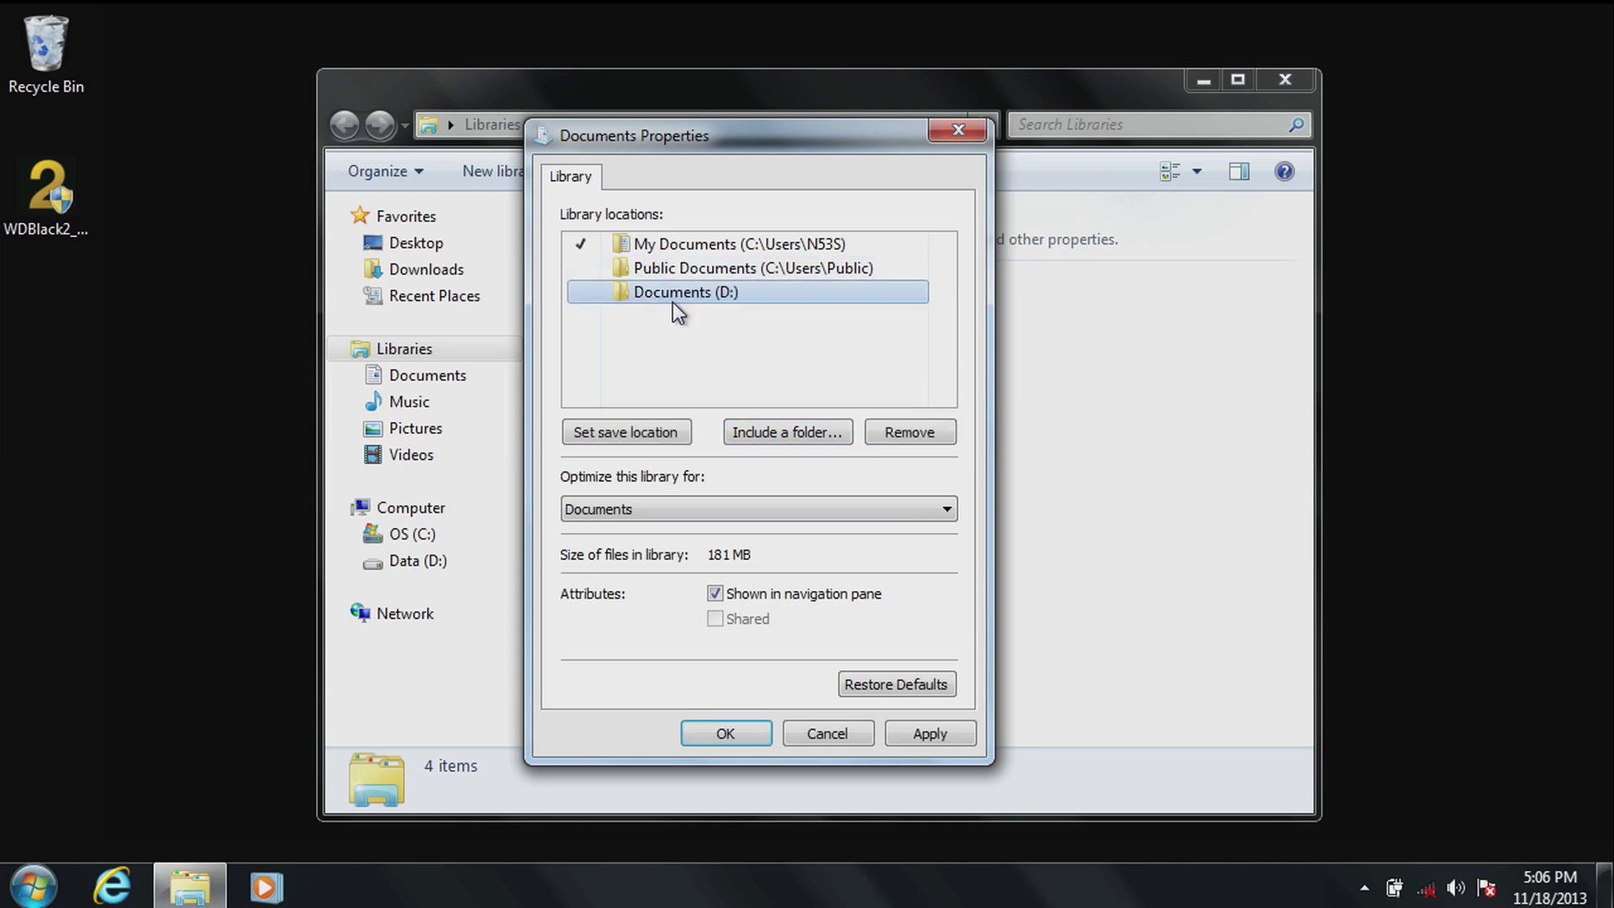
{"action": "left_click", "coordinate": [643, 431]}
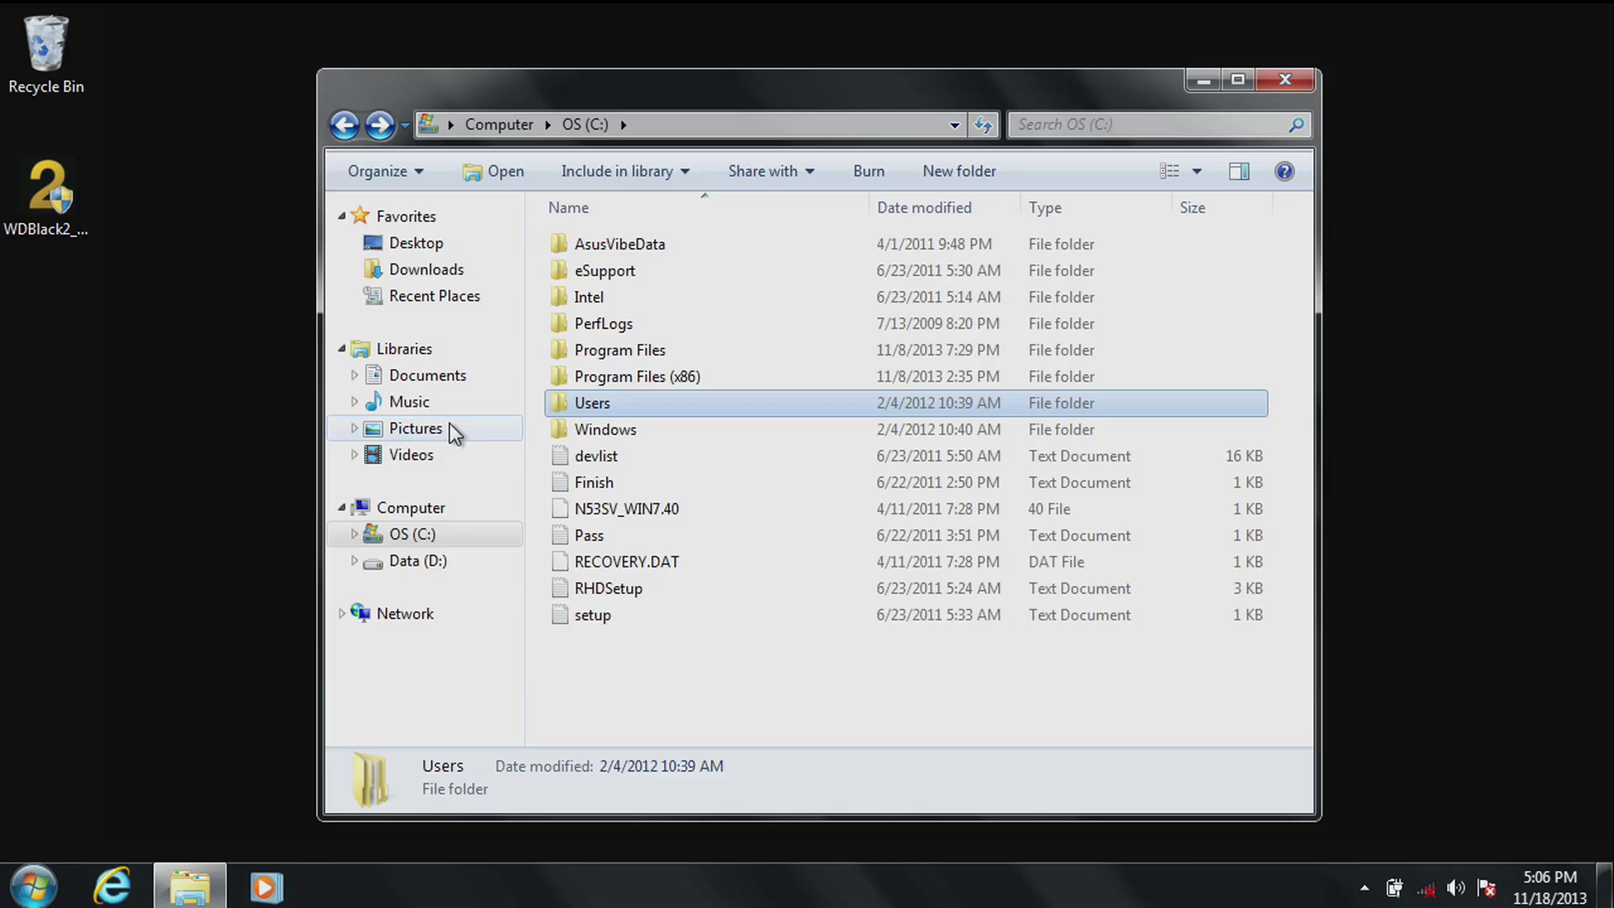
{"action": "left_click", "coordinate": [424, 537]}
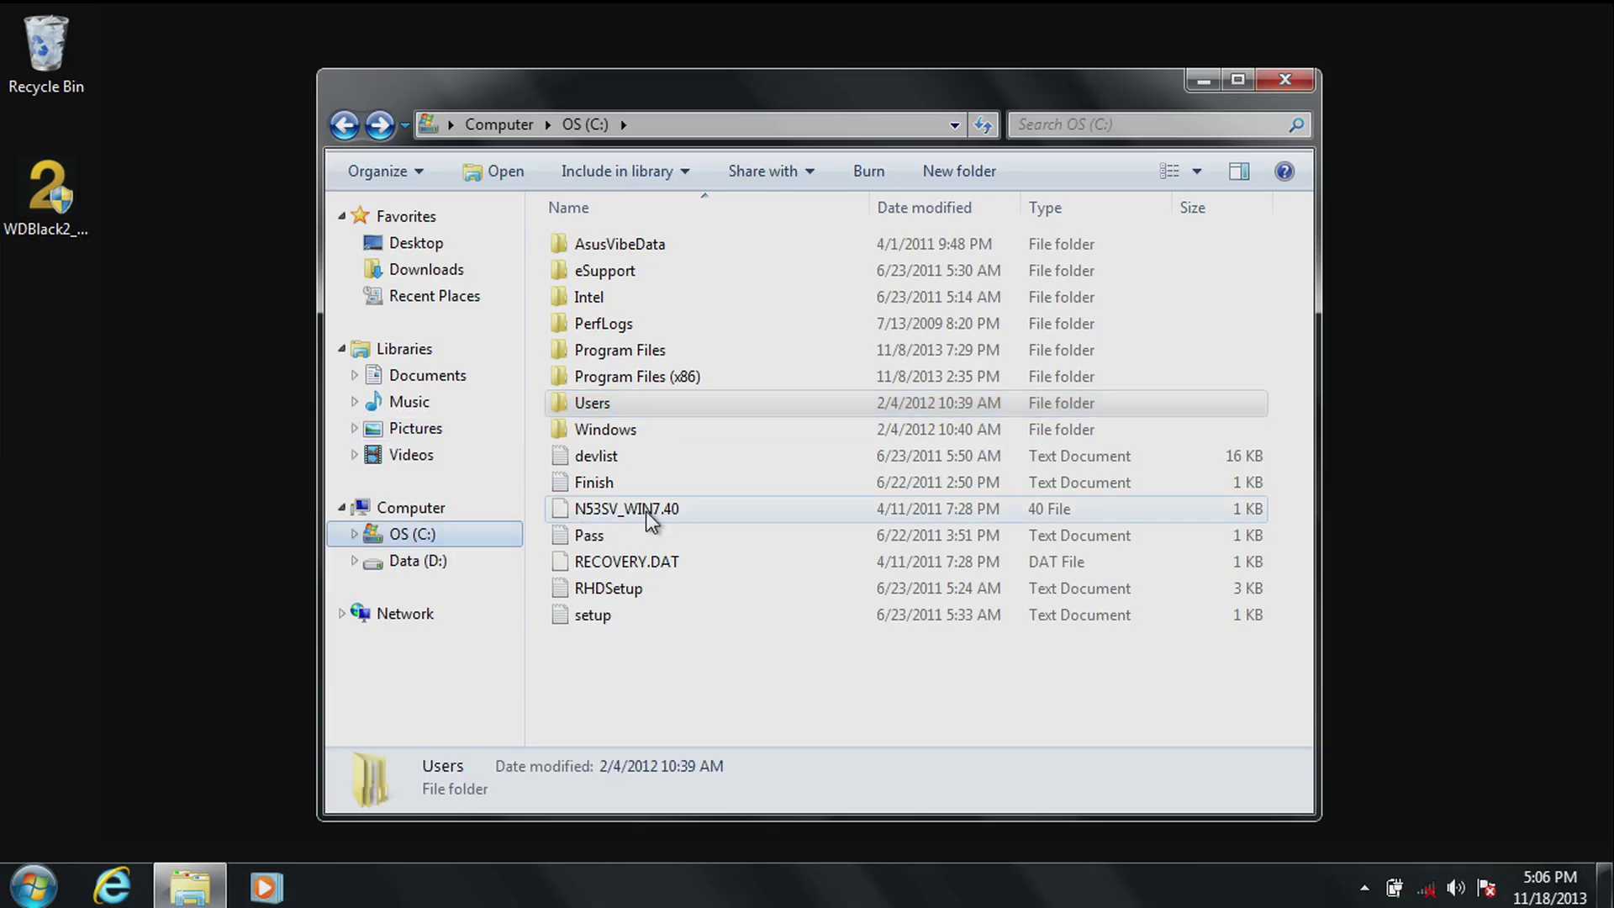
Copy both folders in the user's My Documents folder on C:
{"action": "double_click", "coordinate": [564, 405]}
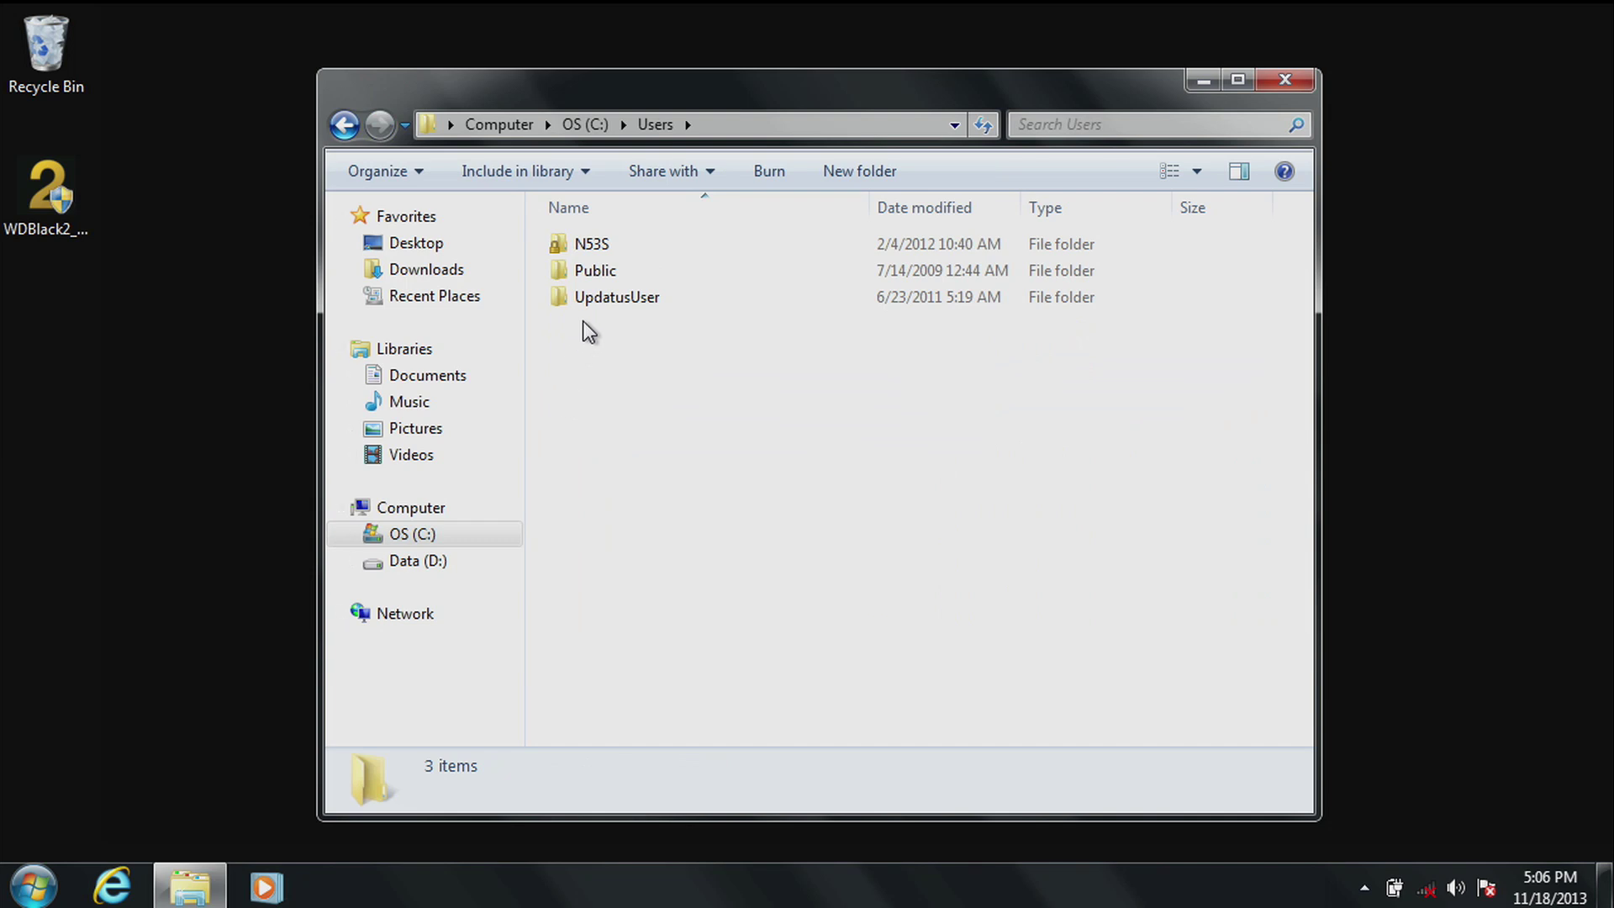
{"action": "double_click", "coordinate": [599, 248]}
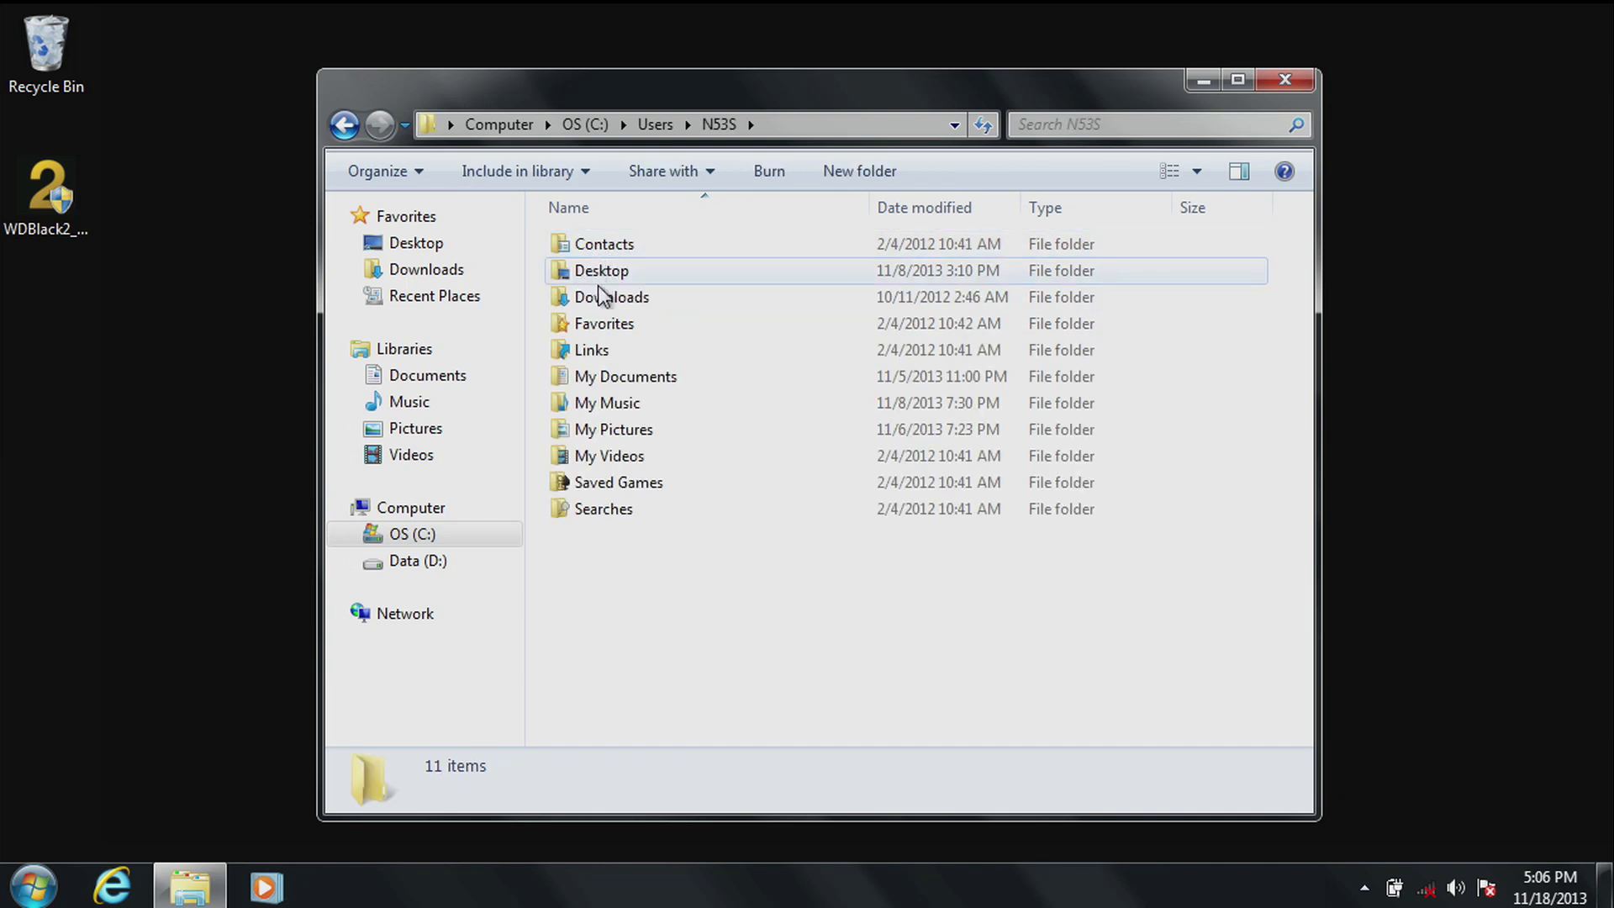
{"action": "double_click", "coordinate": [627, 378]}
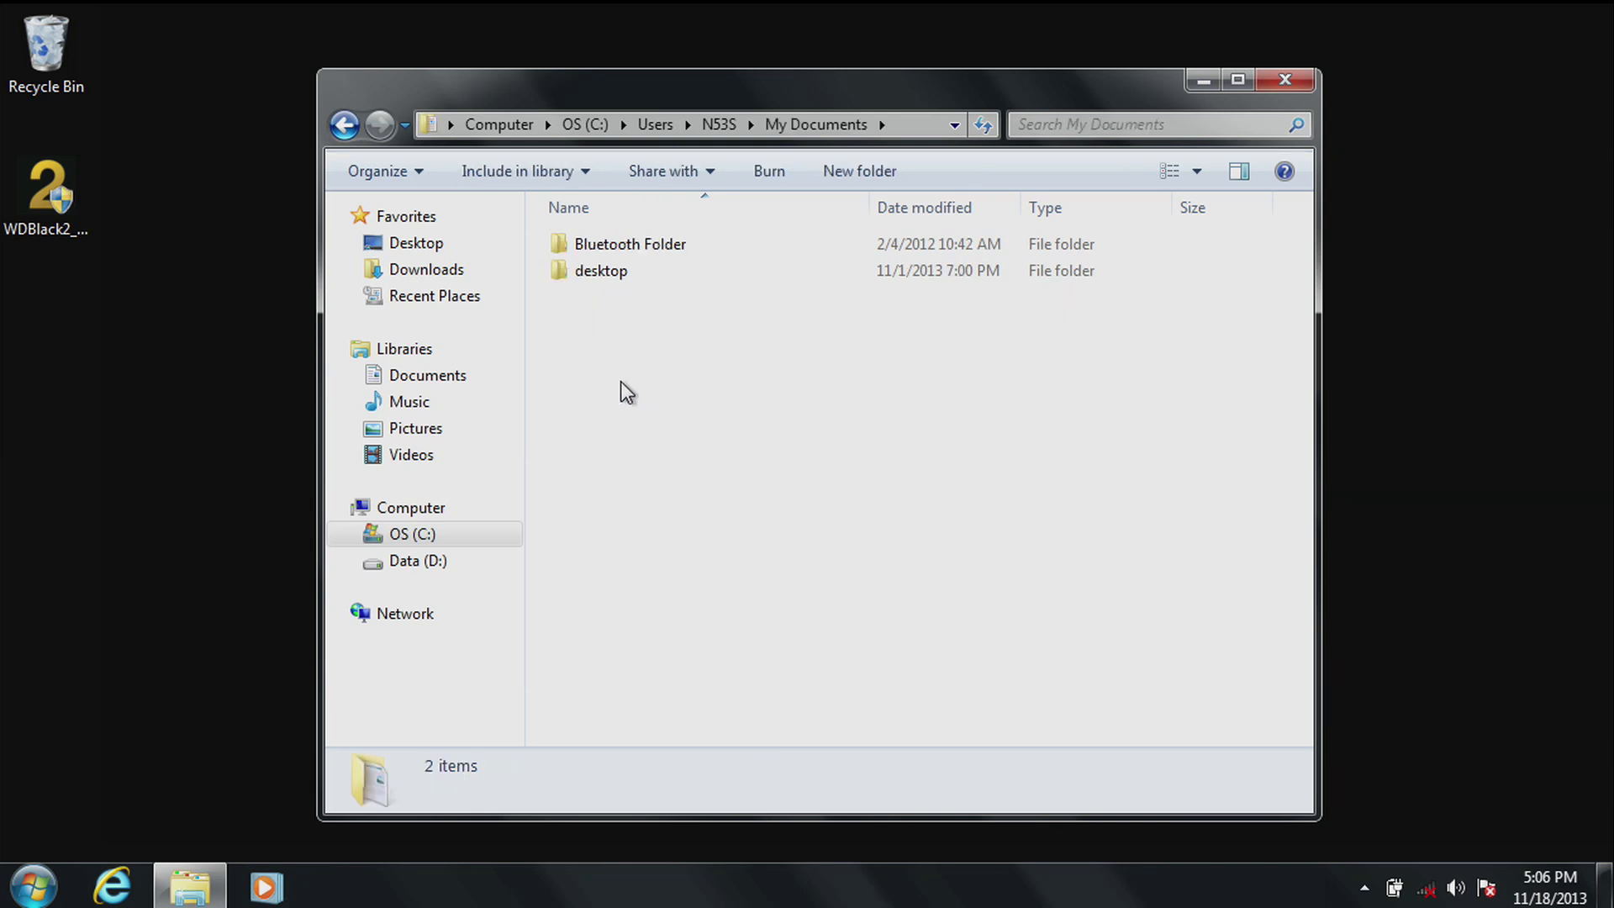
{"action": "key", "text": "ctrl+a"}
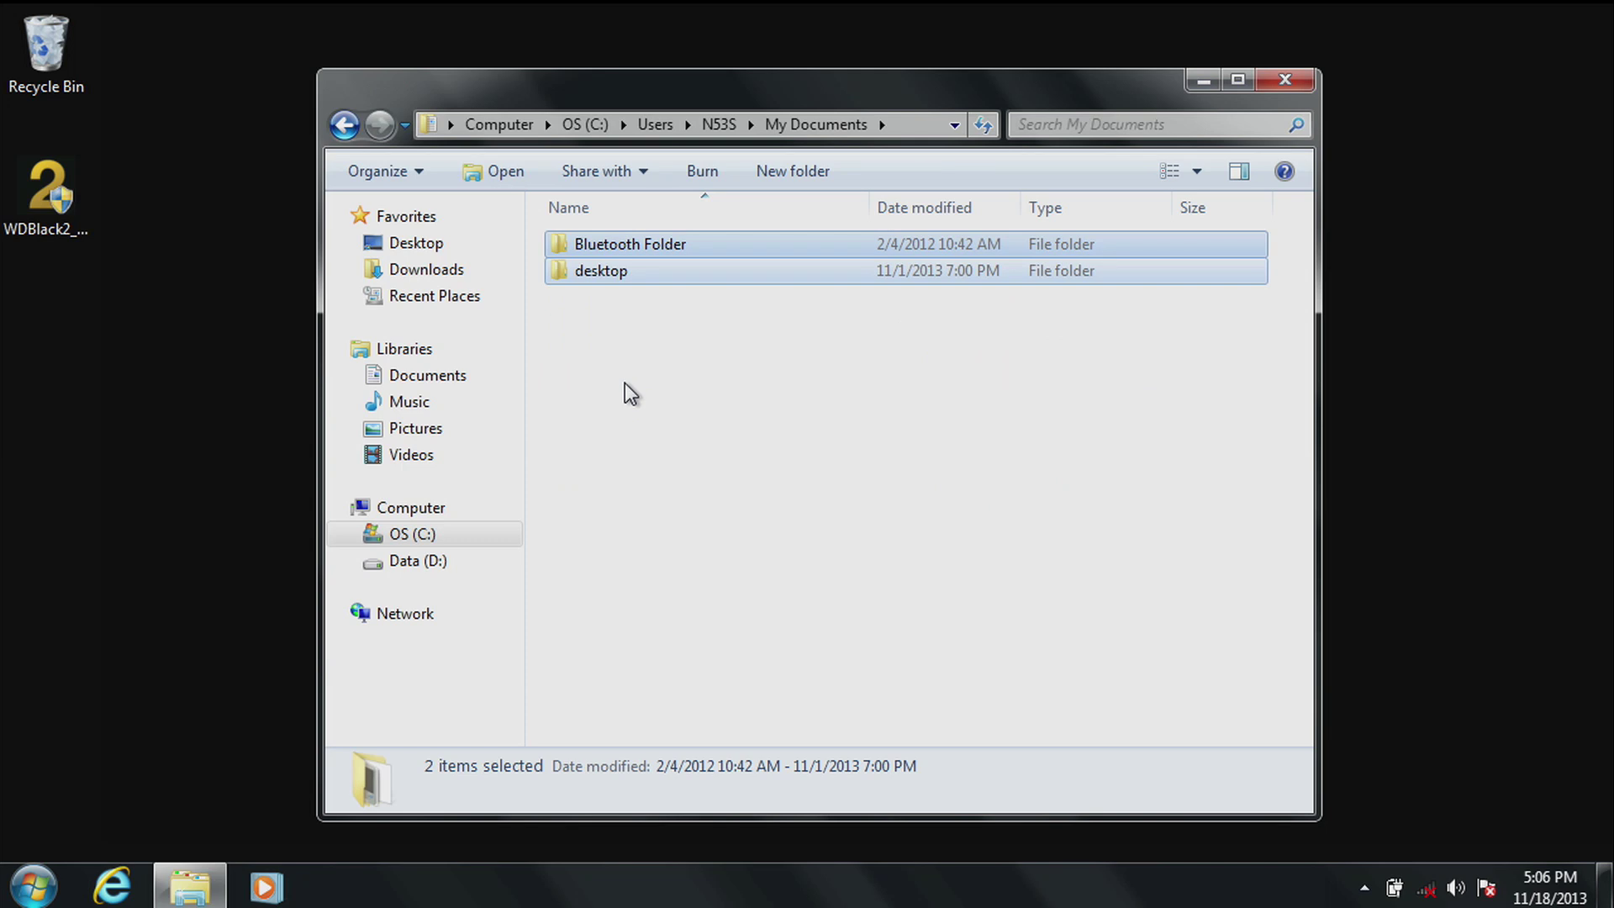
{"action": "right_click", "coordinate": [616, 262]}
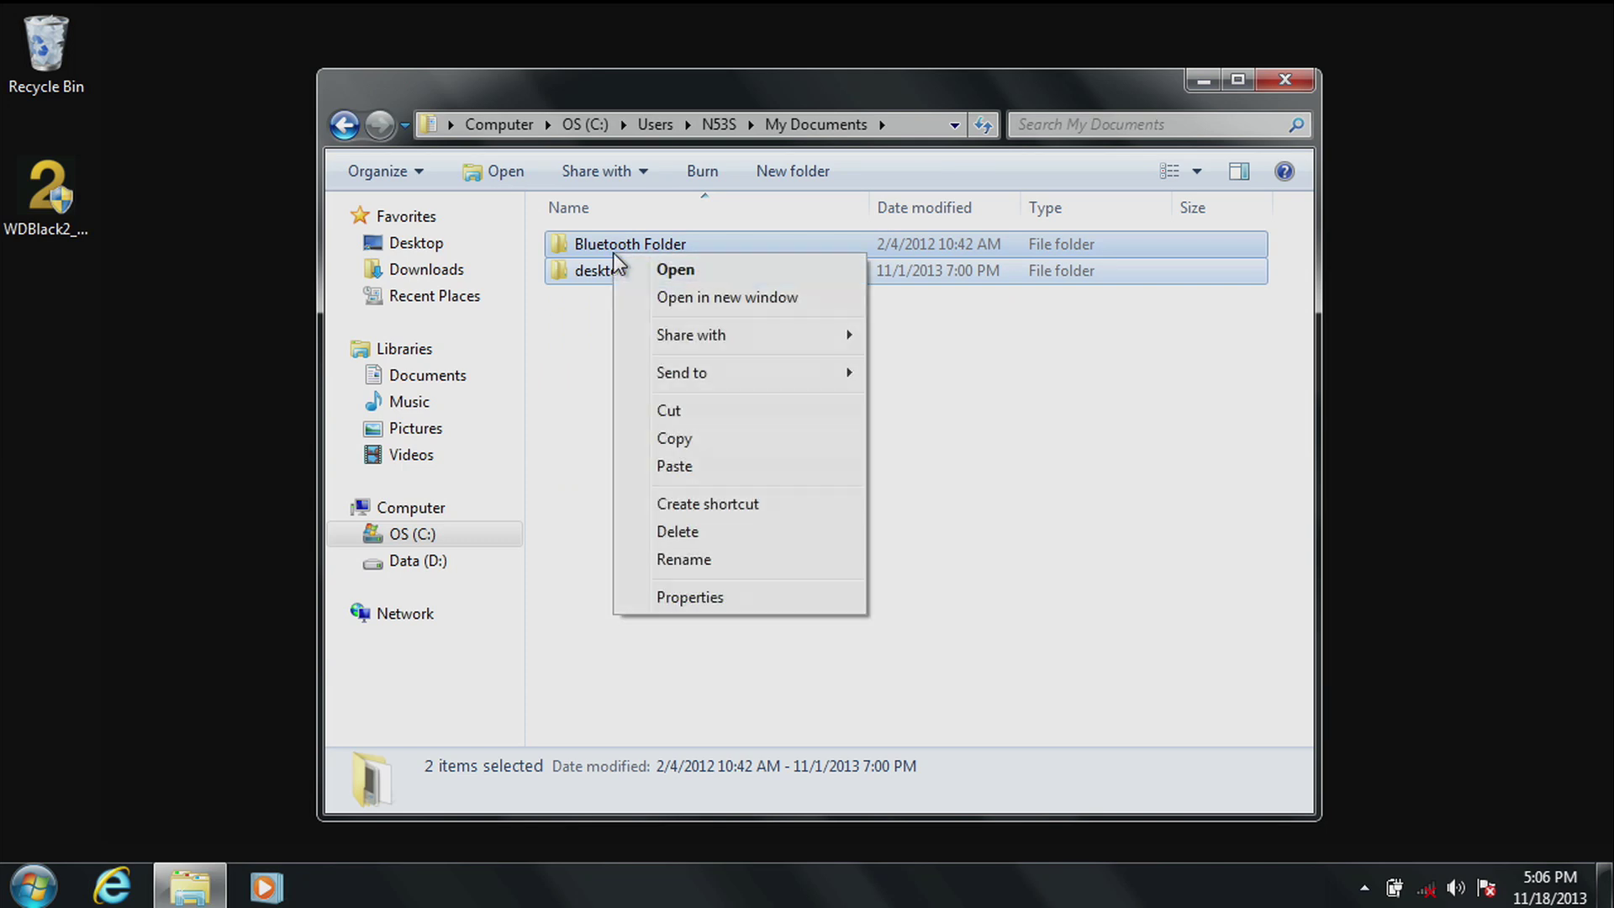
{"action": "left_click", "coordinate": [680, 441]}
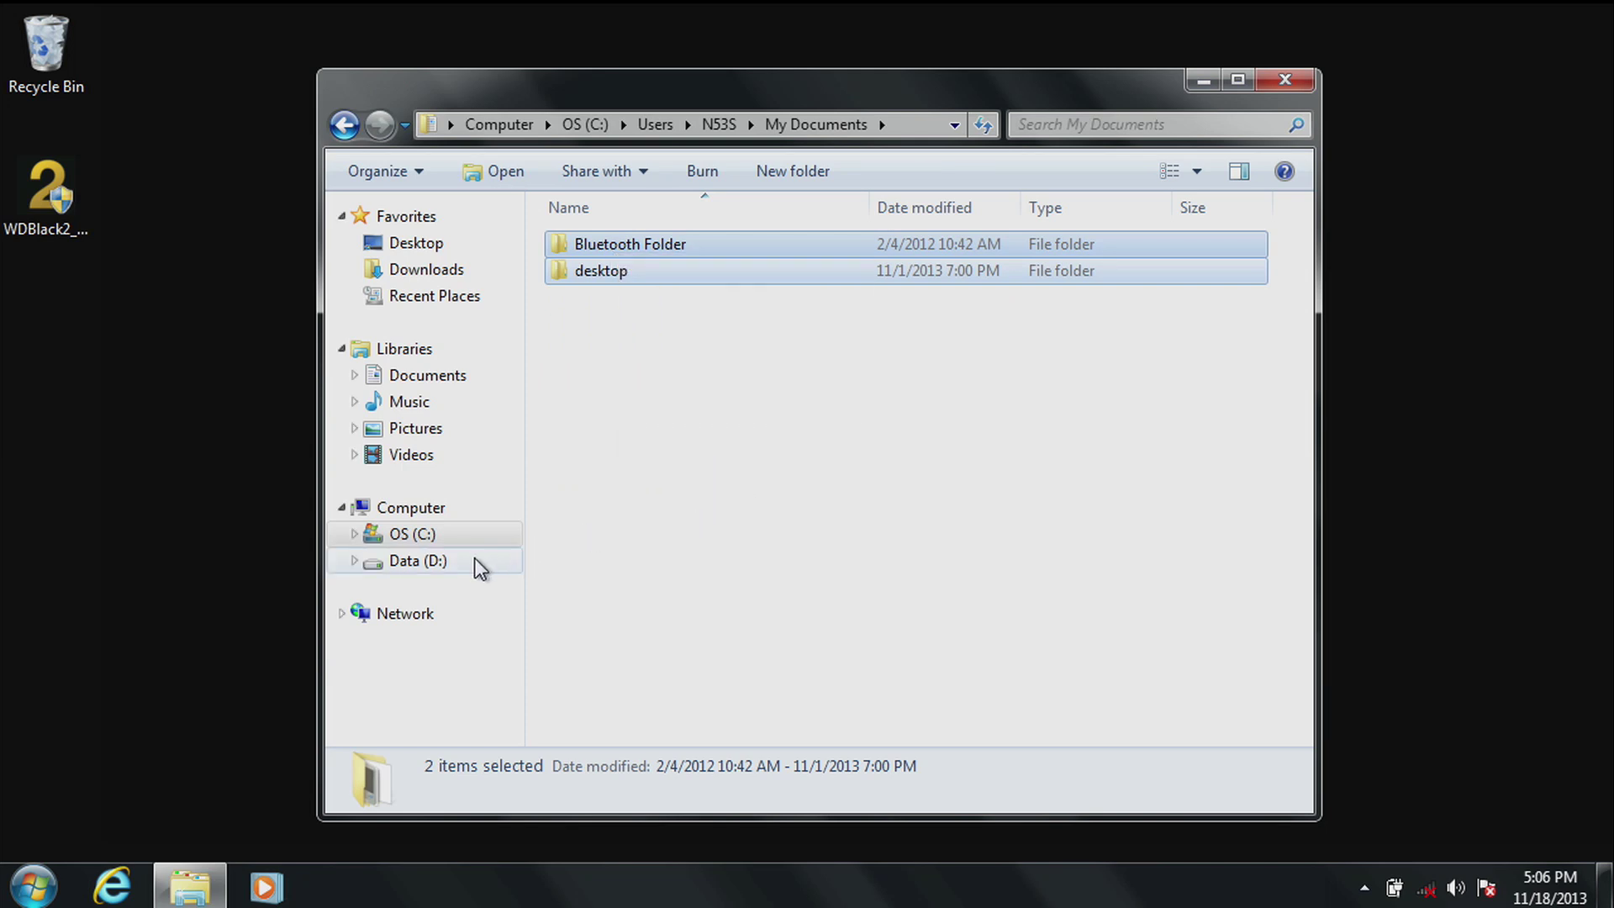
Paste the Bluetooth Folder and desktop folders into D:\Documents
{"action": "left_click", "coordinate": [404, 561]}
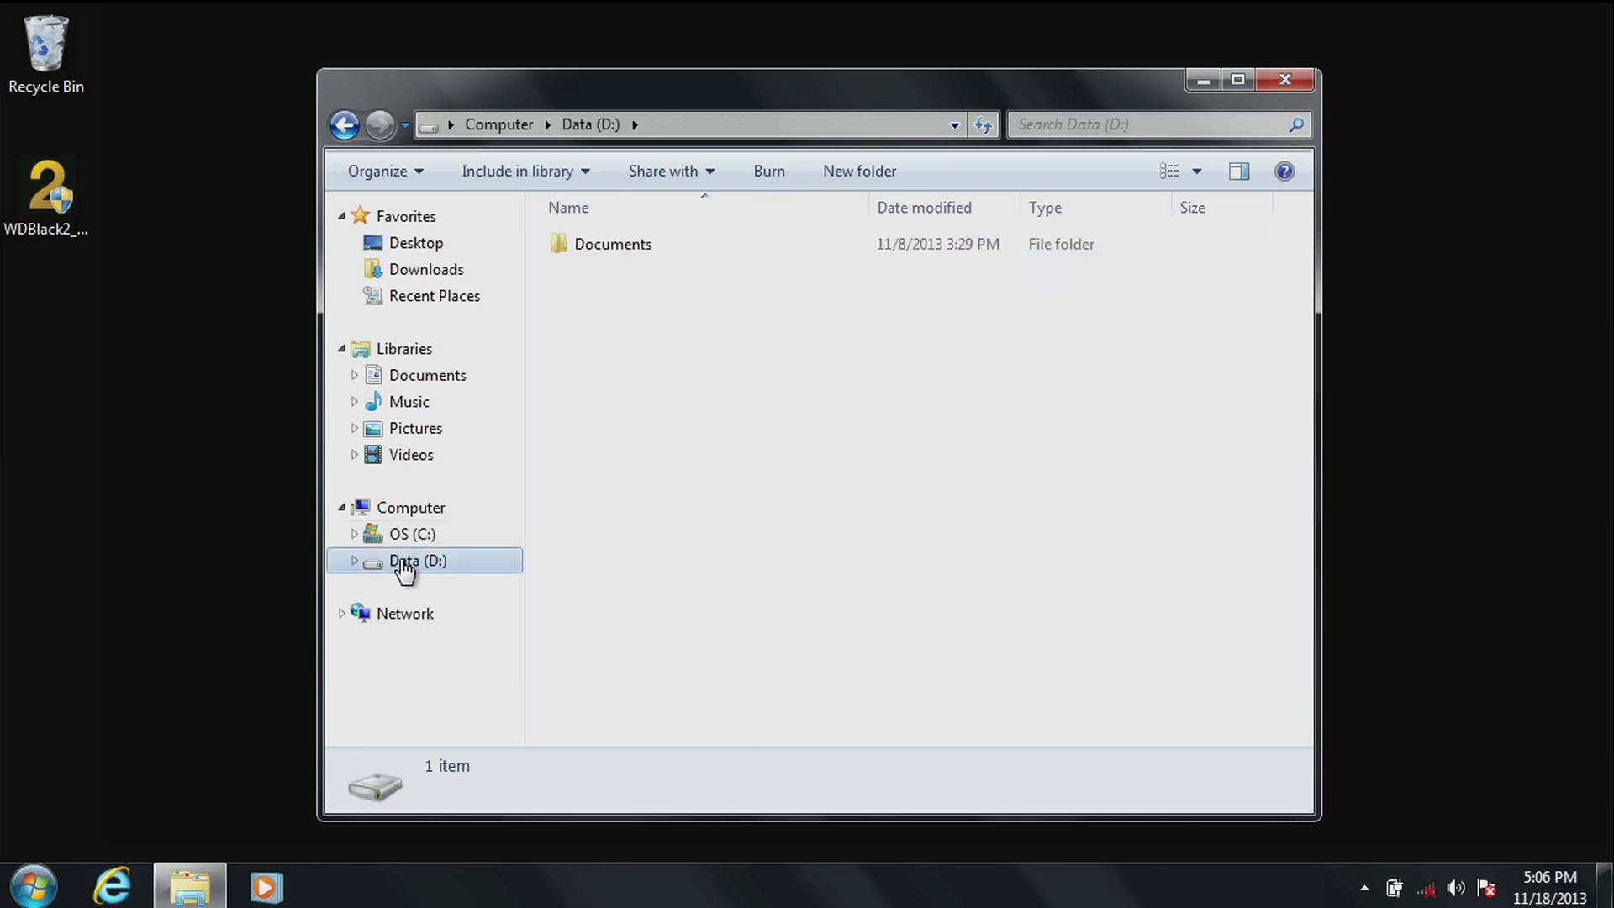
{"action": "double_click", "coordinate": [627, 248]}
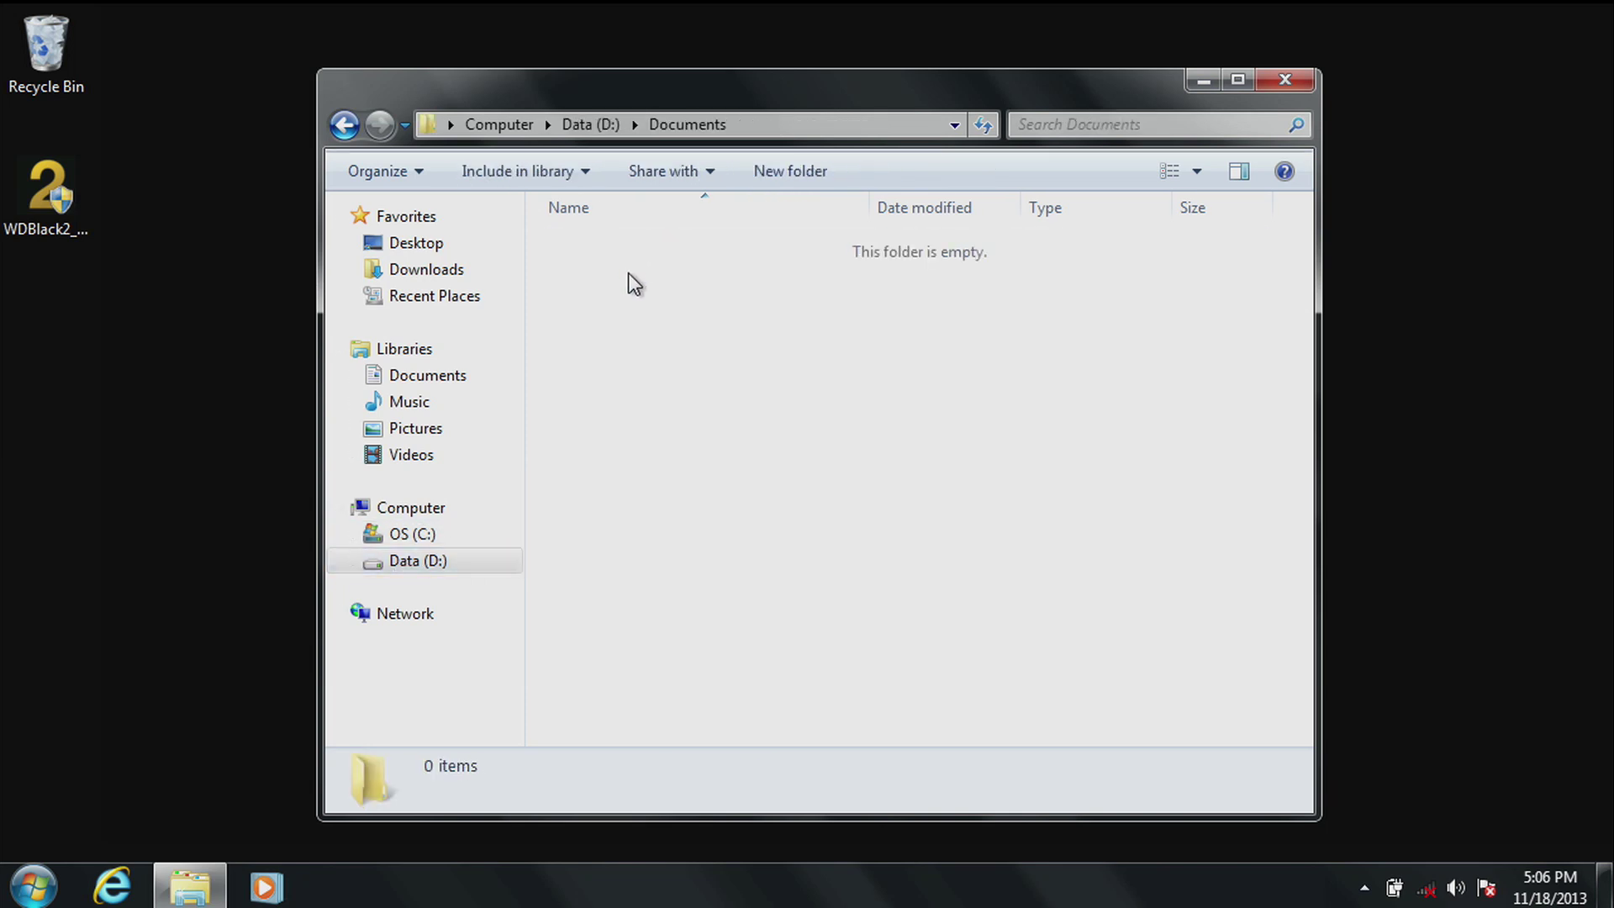
{"action": "right_click", "coordinate": [628, 272]}
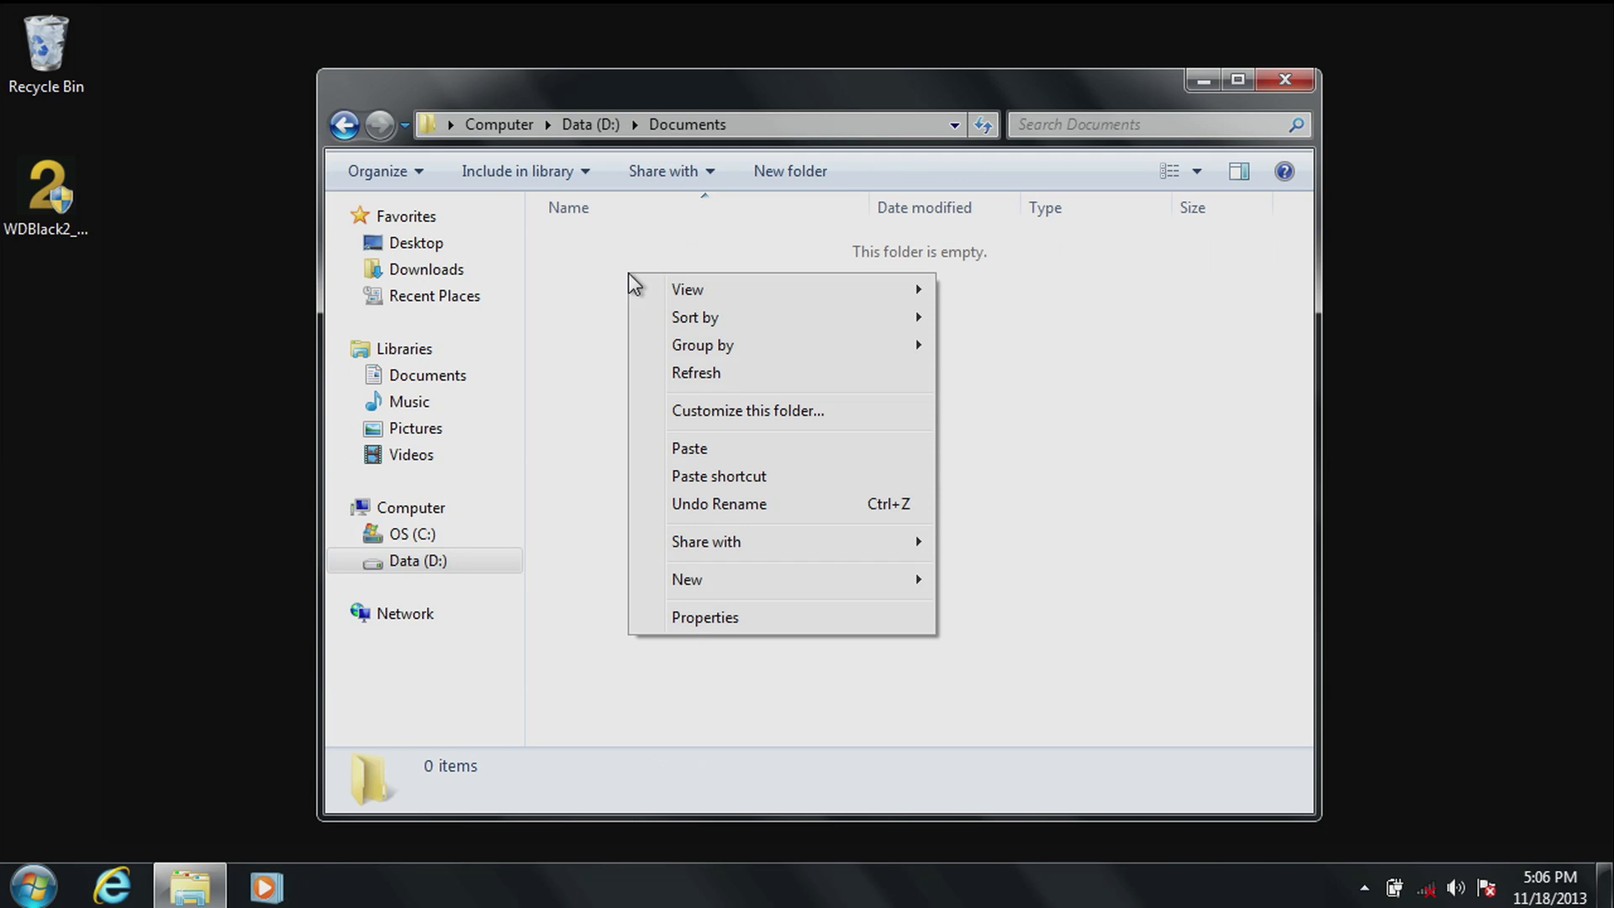
{"action": "left_click", "coordinate": [703, 447]}
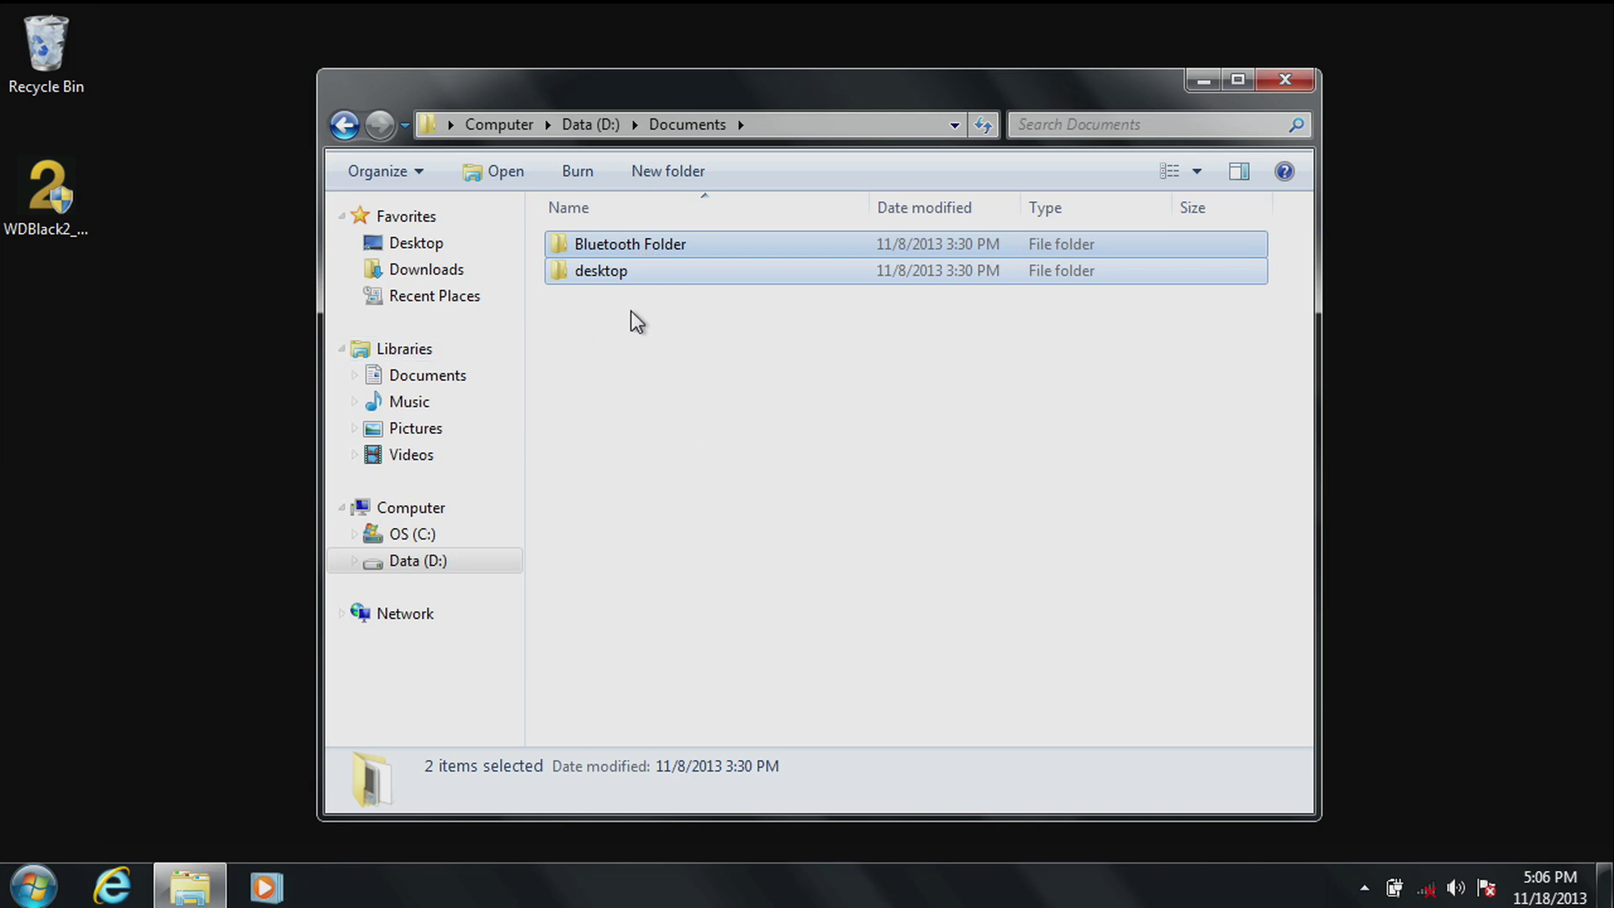
{"action": "left_click", "coordinate": [632, 343]}
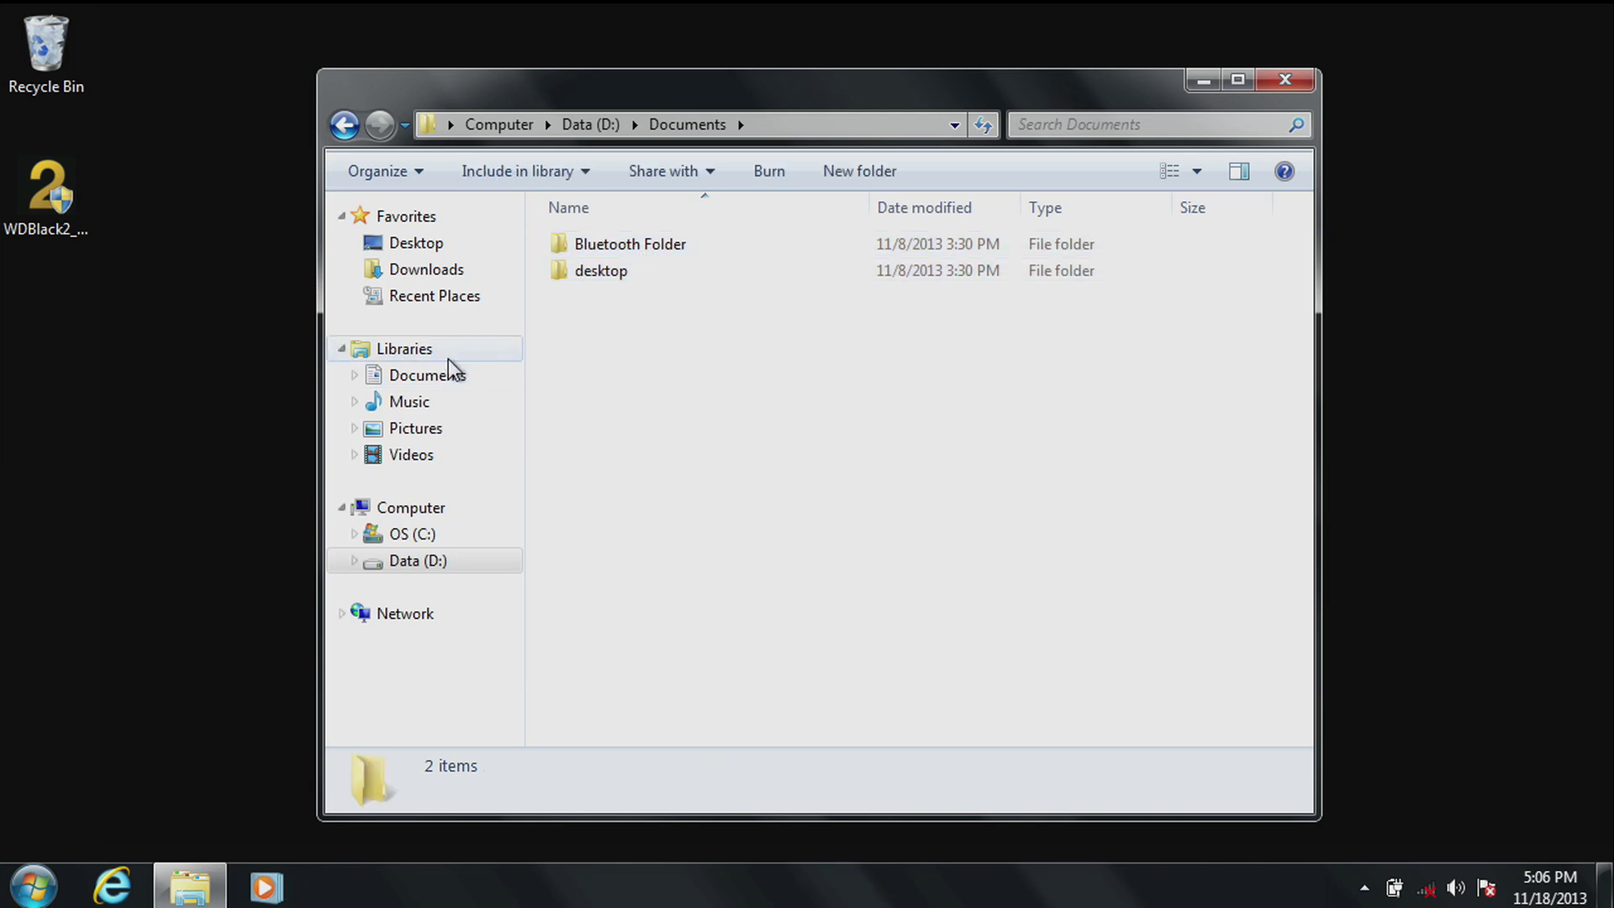
{"action": "right_click", "coordinate": [429, 386]}
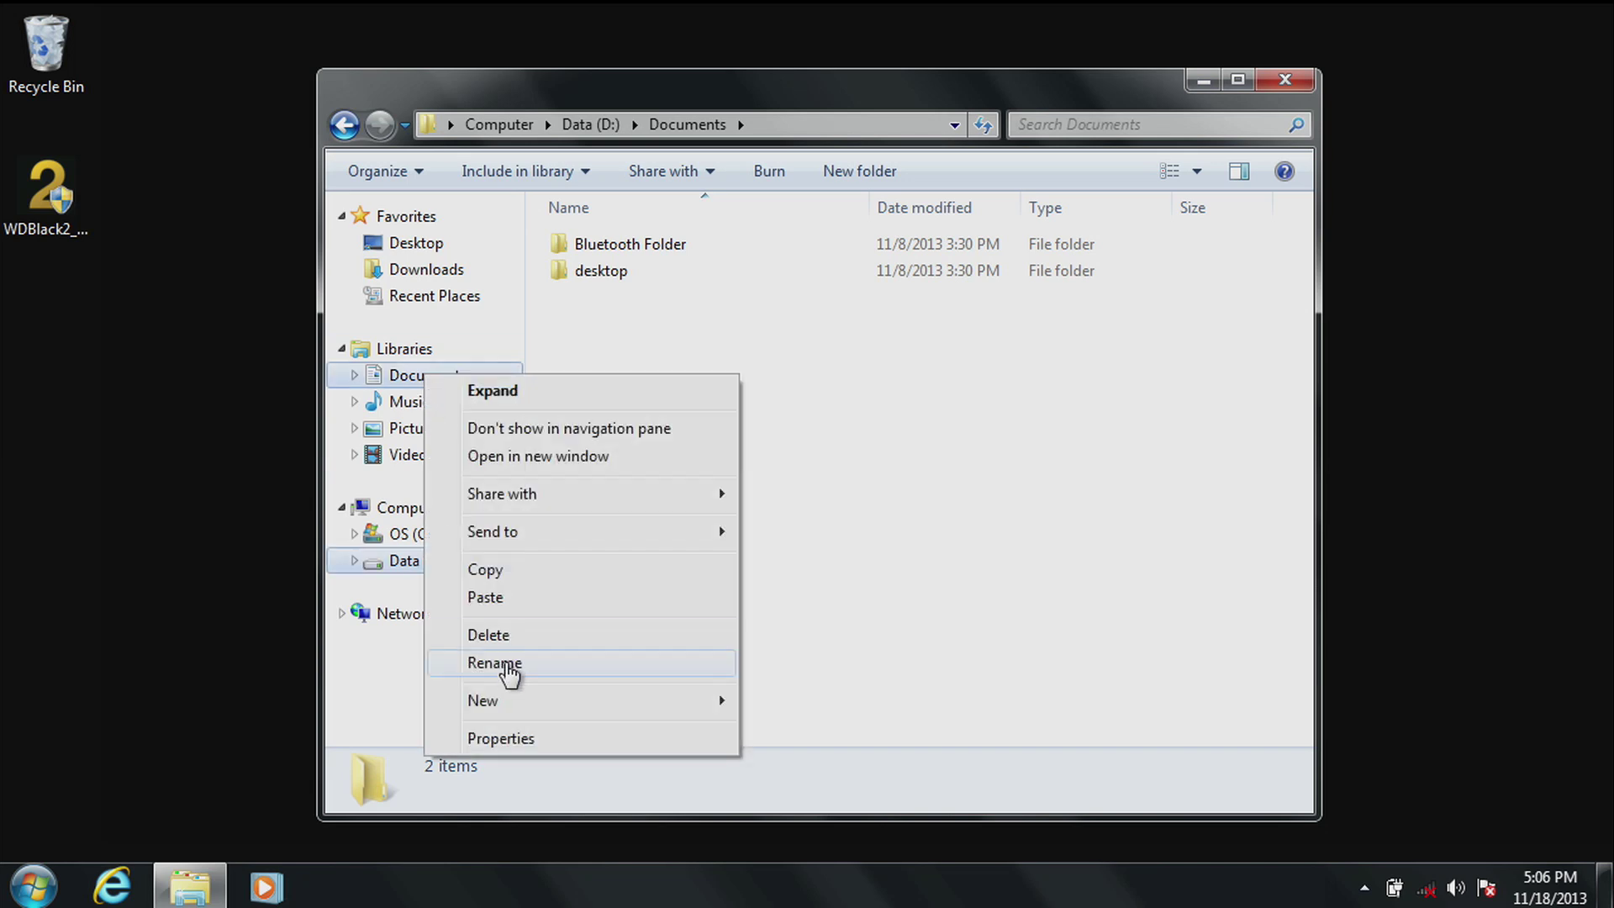
Remove My Documents and Public Documents, keeping only Documents (D:), and apply the change
{"action": "left_click", "coordinate": [514, 737]}
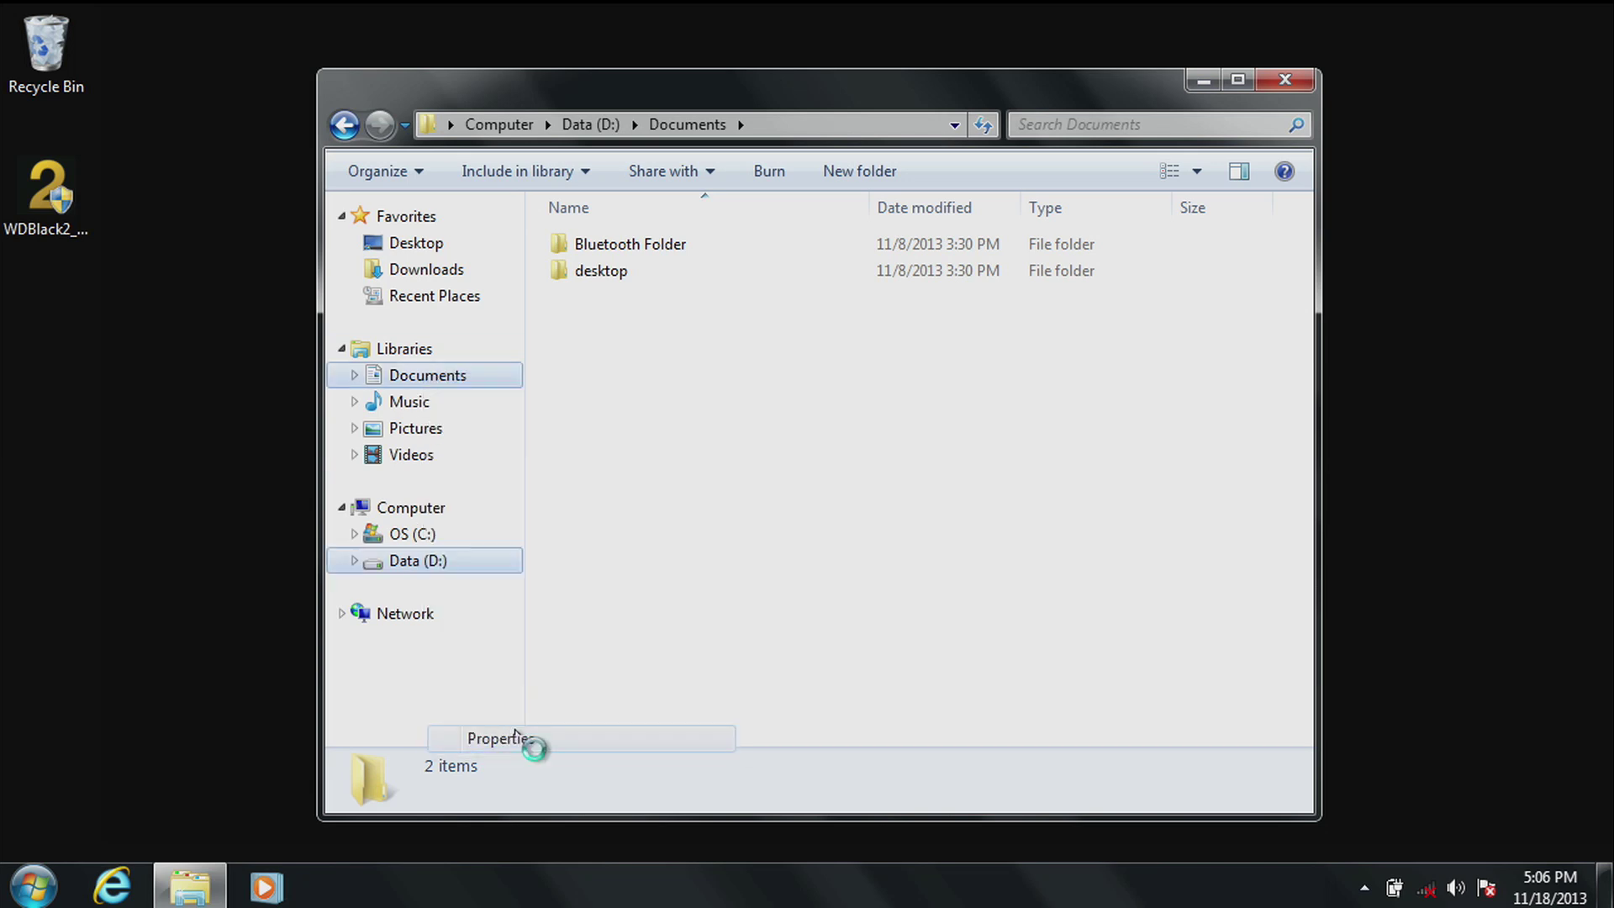
{"action": "left_click", "coordinate": [722, 334]}
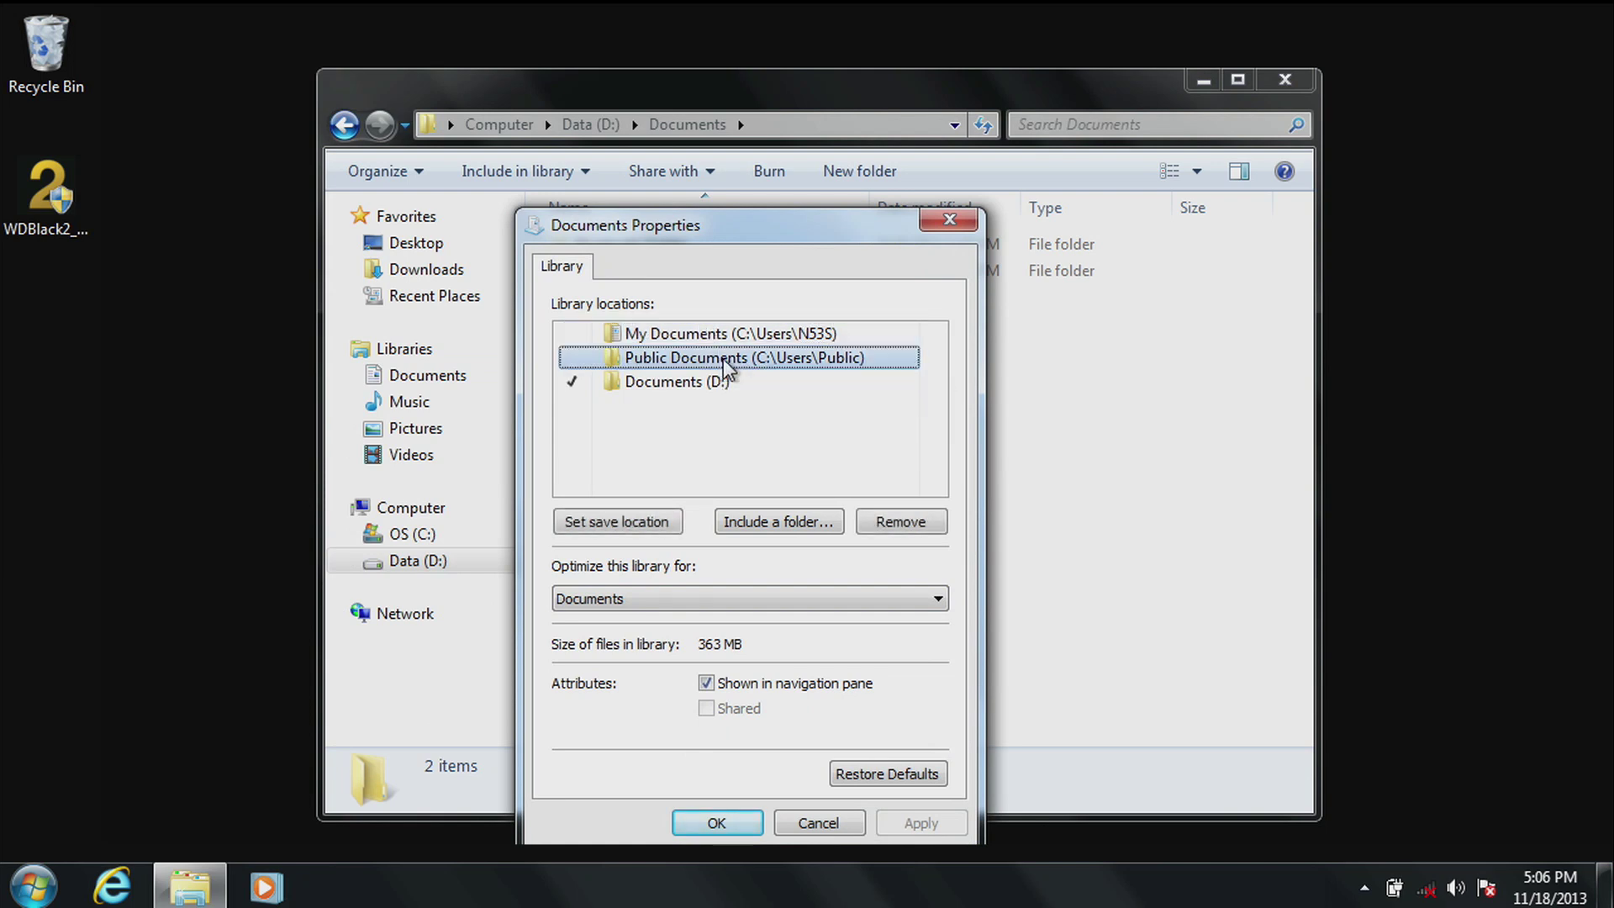
{"action": "left_click", "coordinate": [916, 522]}
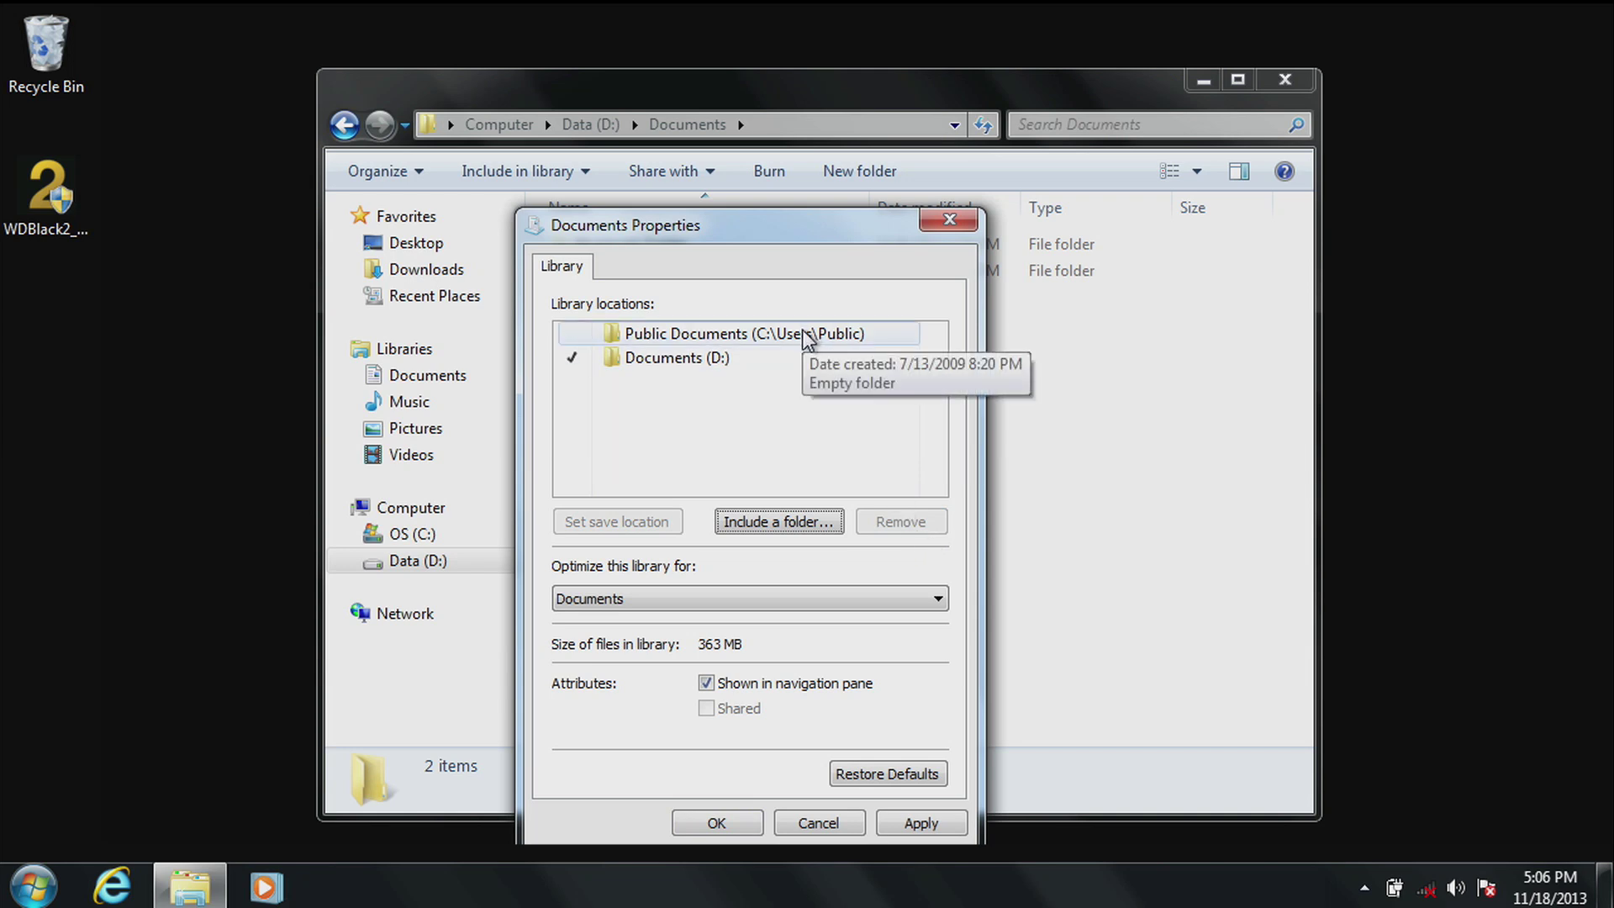
{"action": "left_click", "coordinate": [807, 334]}
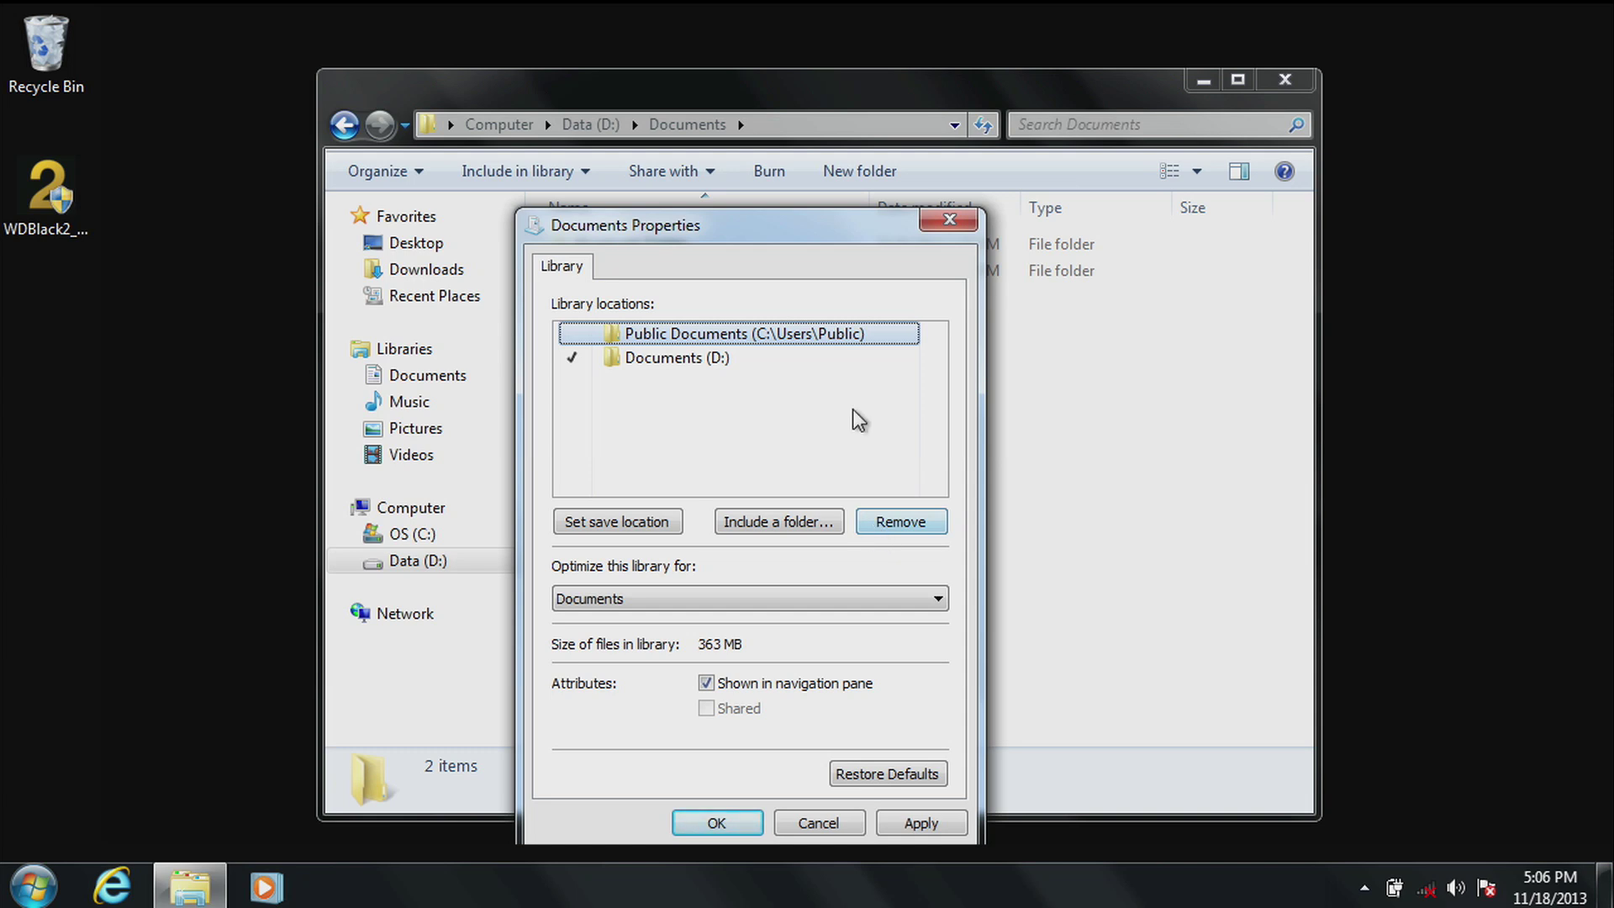
{"action": "left_click", "coordinate": [692, 358]}
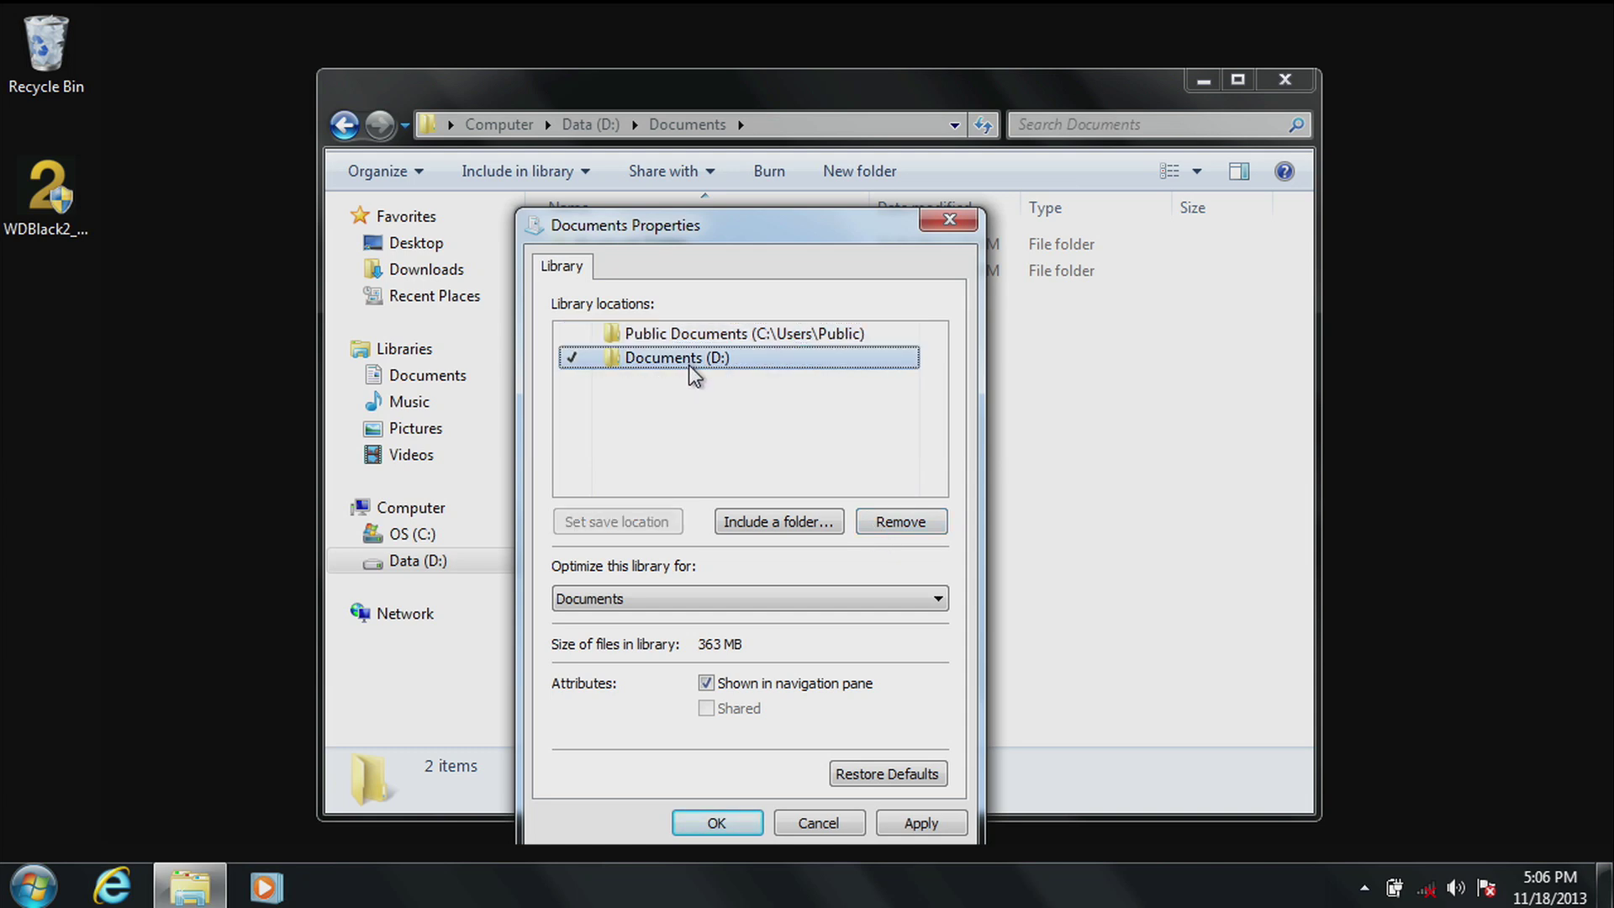
{"action": "left_click", "coordinate": [695, 334]}
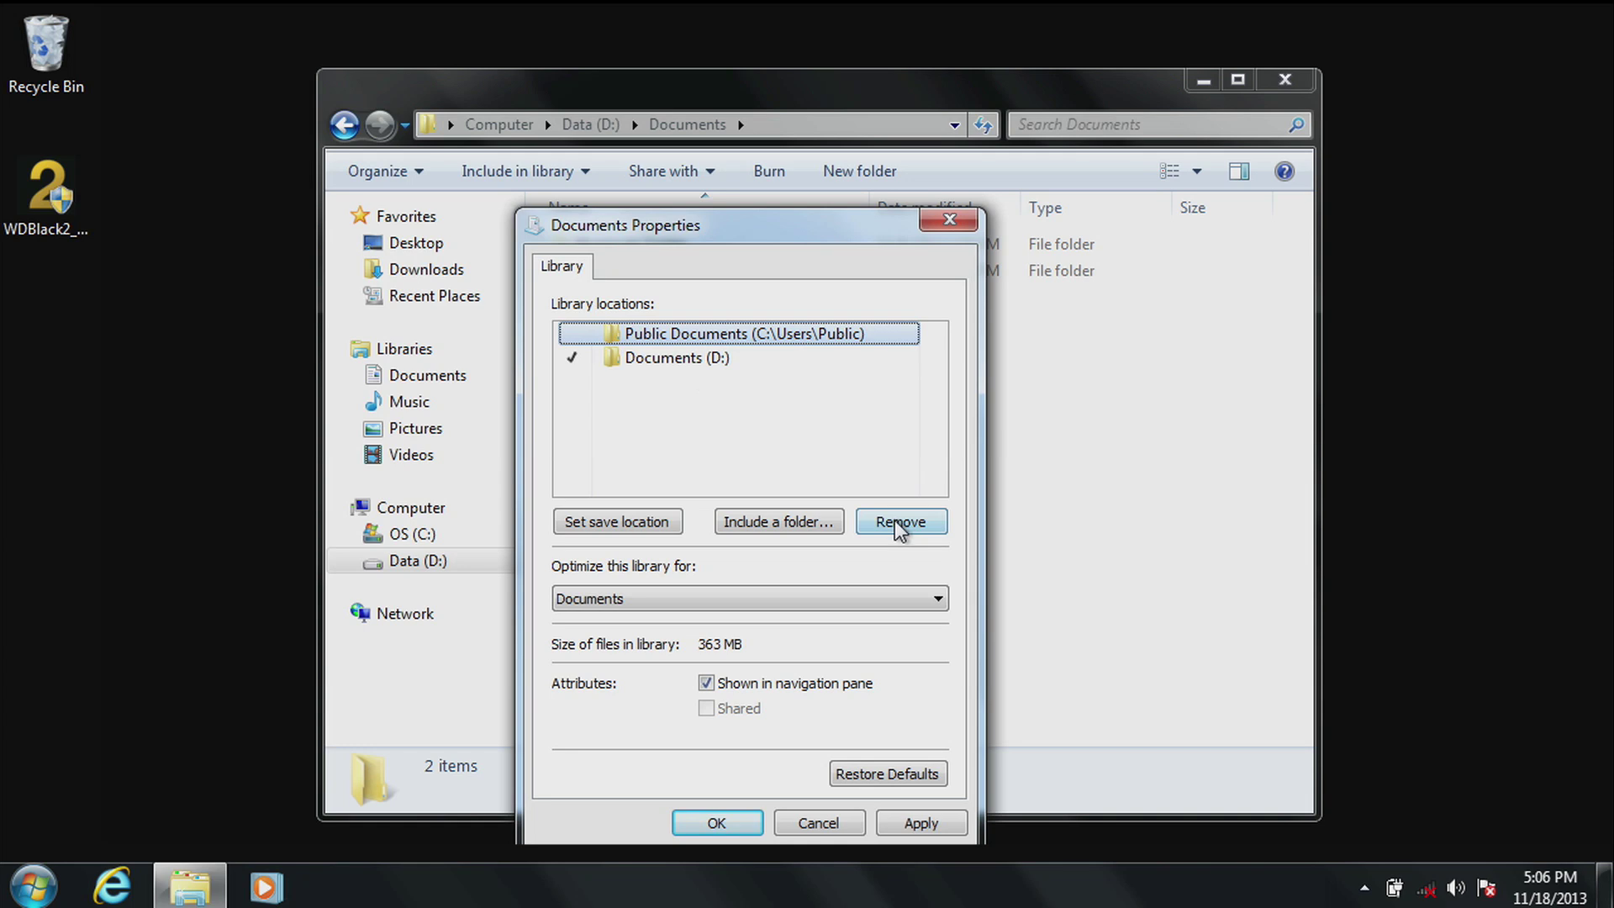
{"action": "left_click", "coordinate": [897, 527]}
{"action": "left_click", "coordinate": [922, 822]}
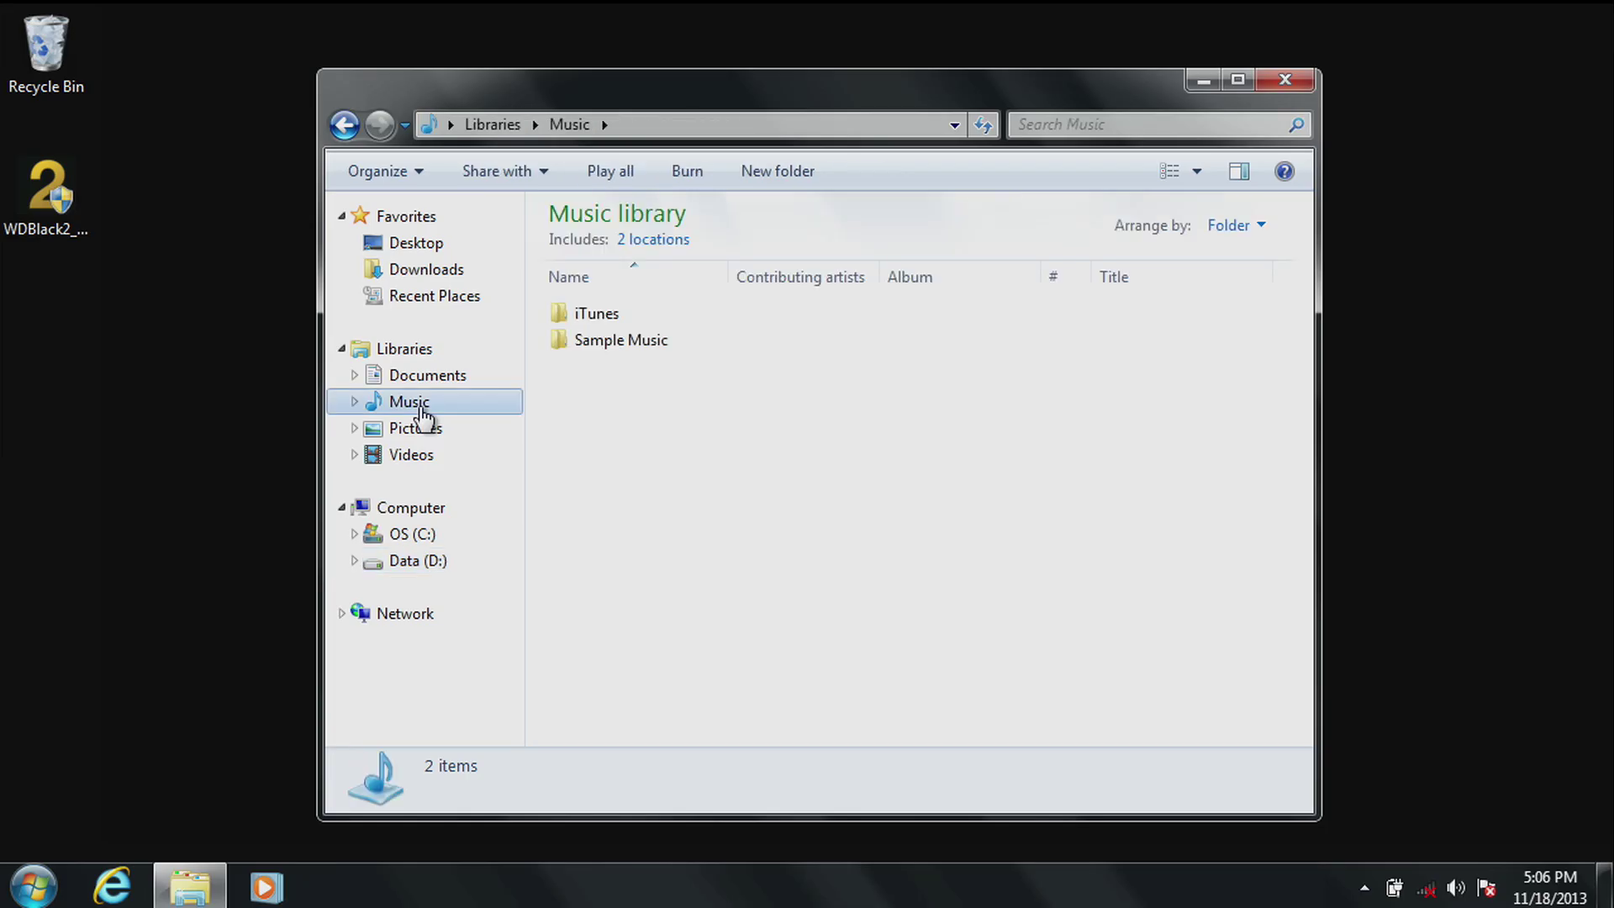
{"action": "right_click", "coordinate": [423, 417]}
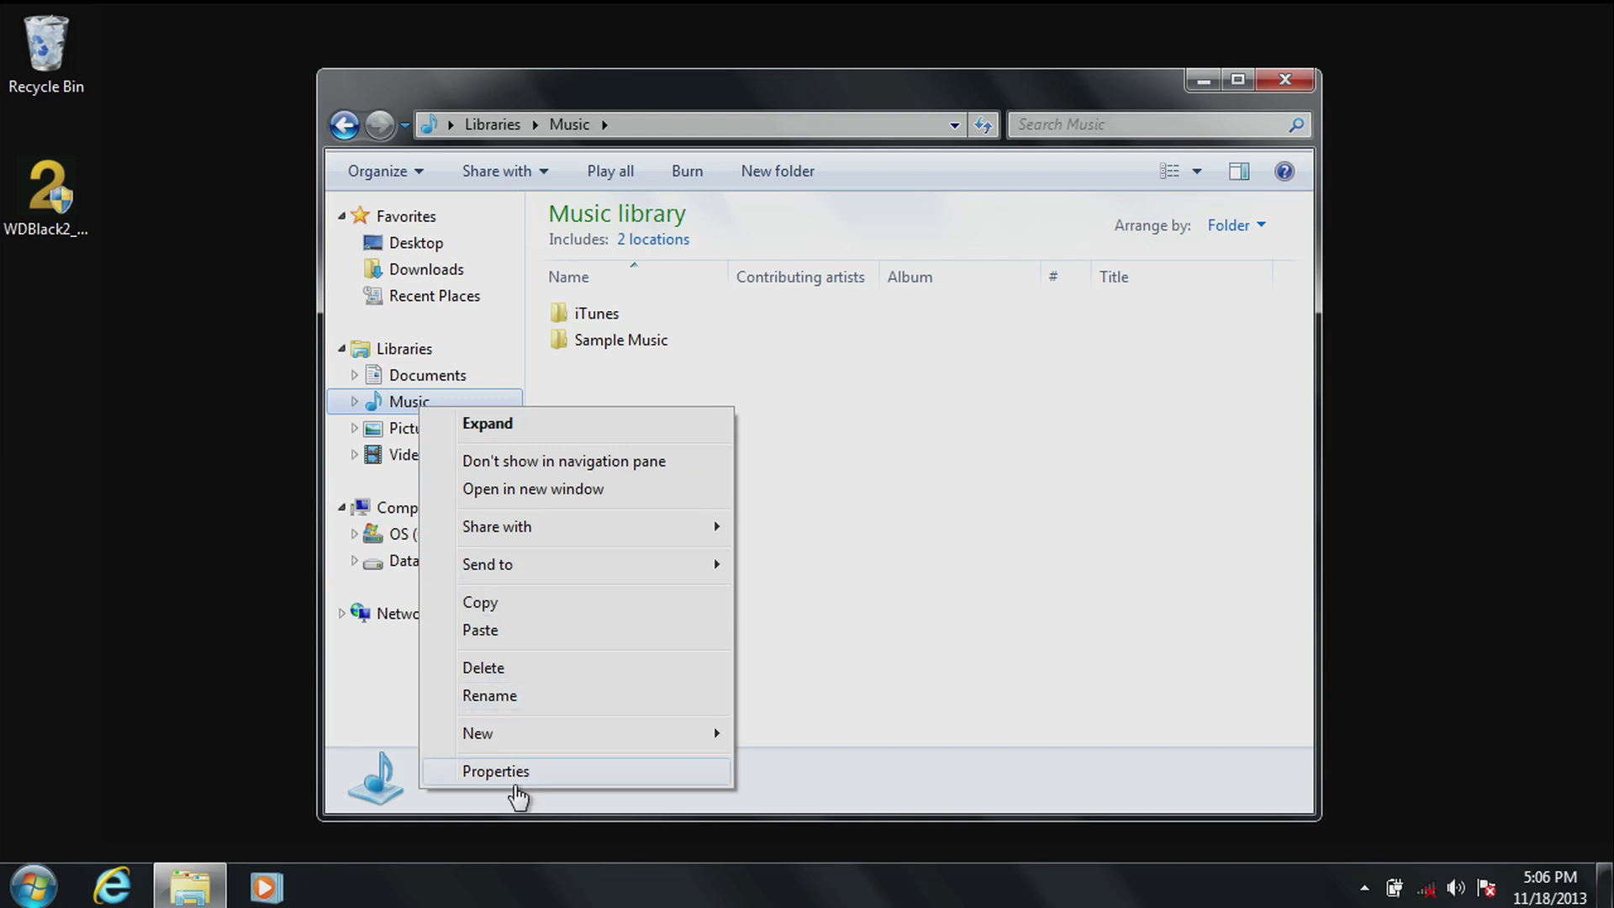
While including a folder in the Music library, create a new folder named 'Music' on D:
{"action": "left_click", "coordinate": [521, 773]}
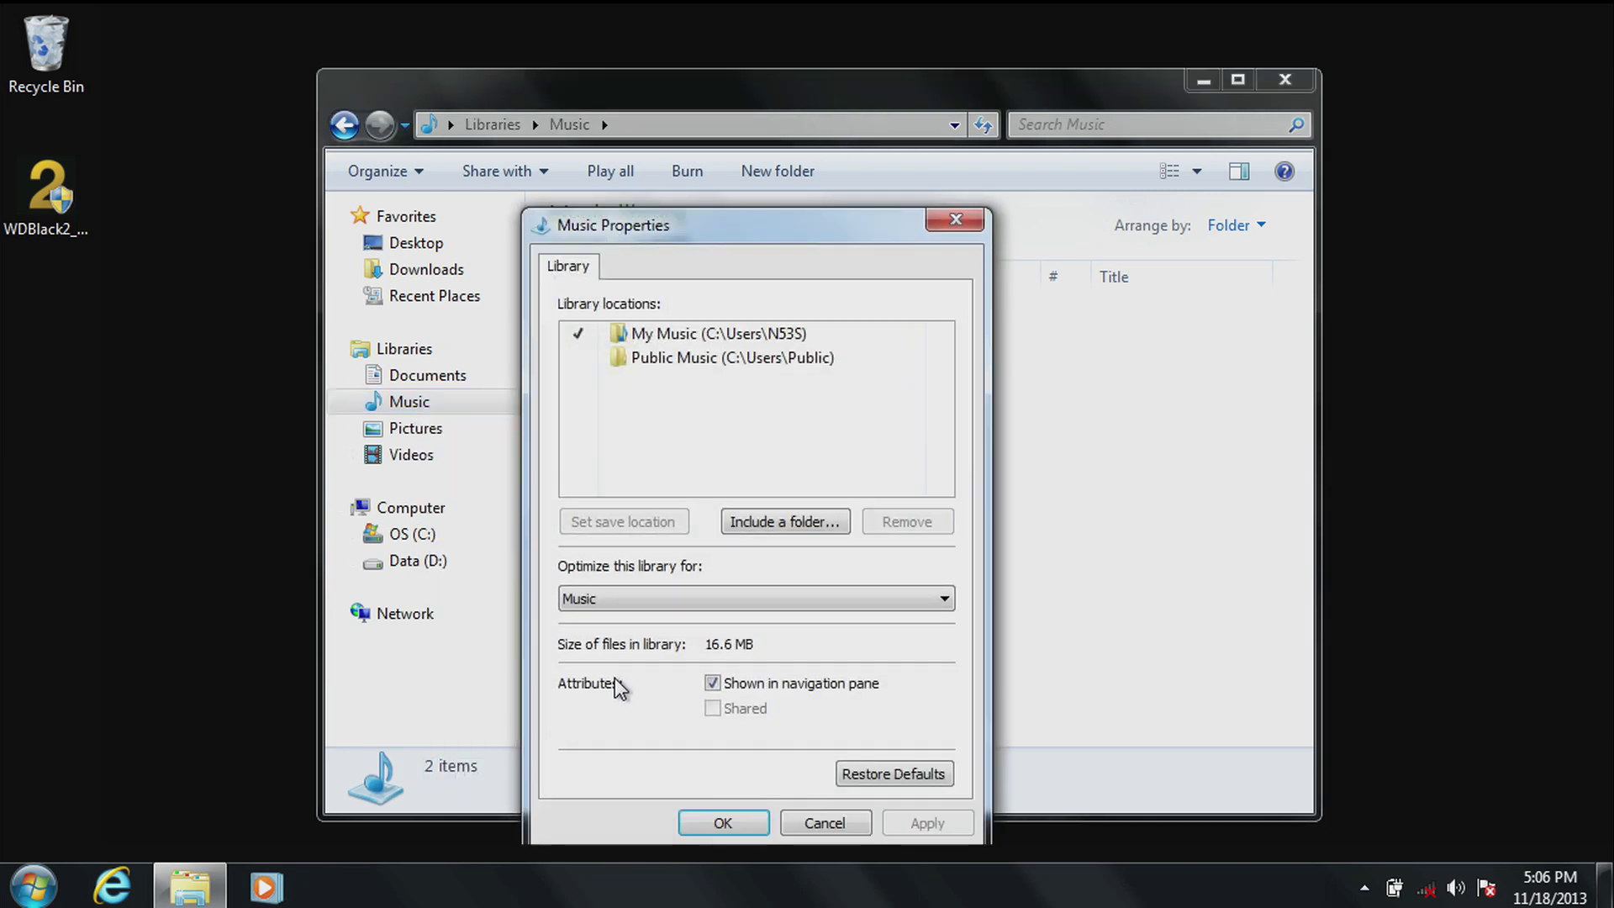
{"action": "left_click", "coordinate": [796, 521]}
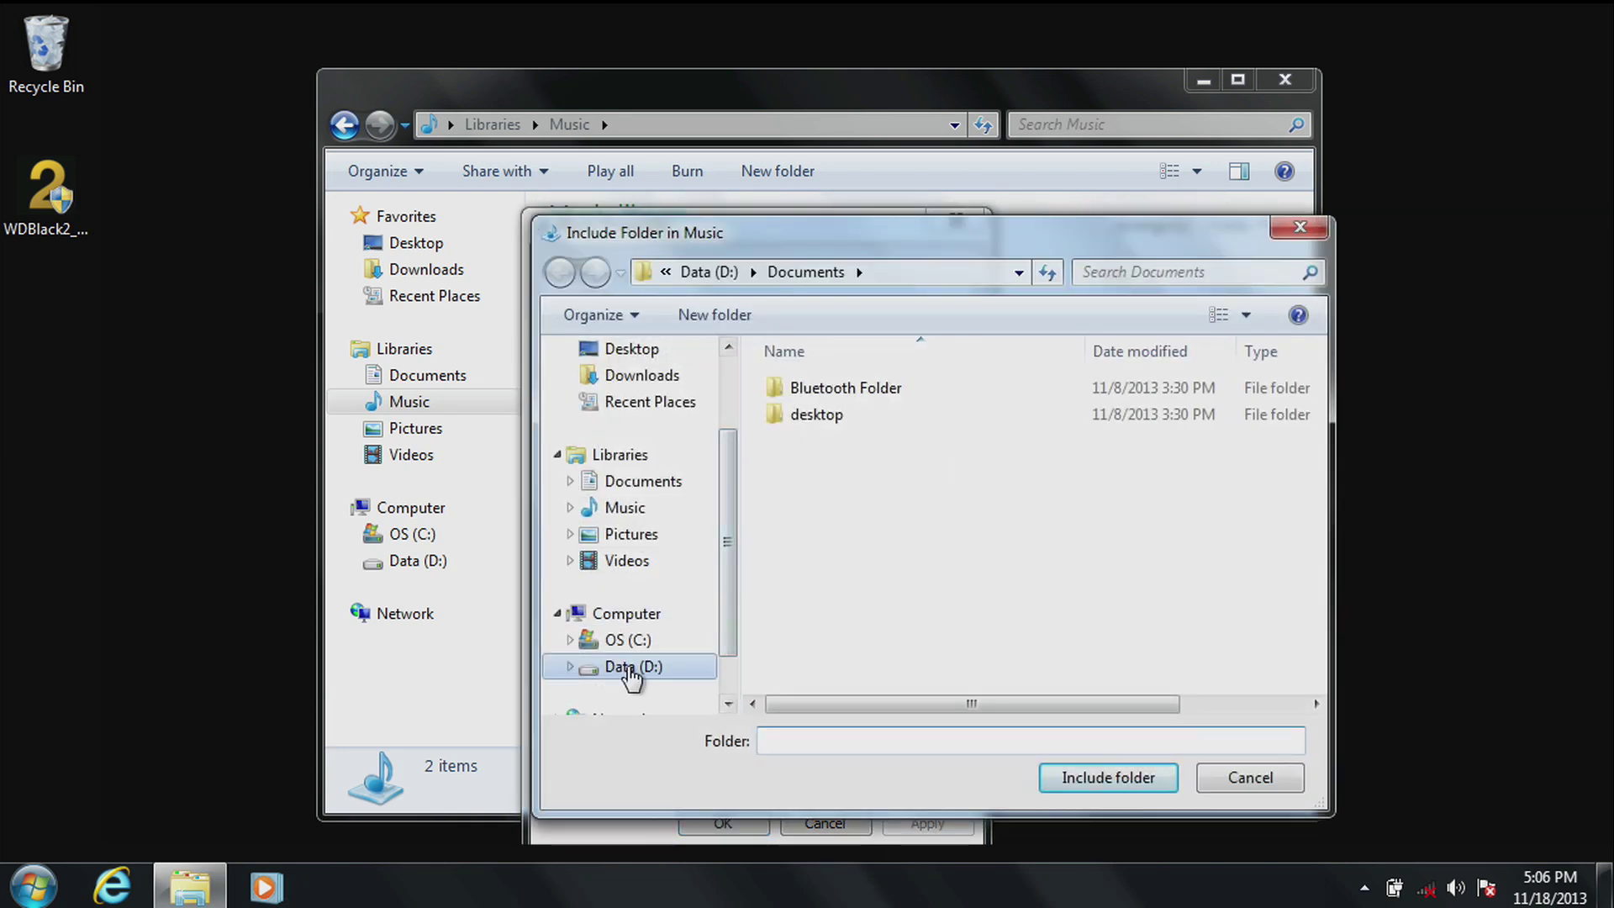
{"action": "left_click", "coordinate": [629, 668]}
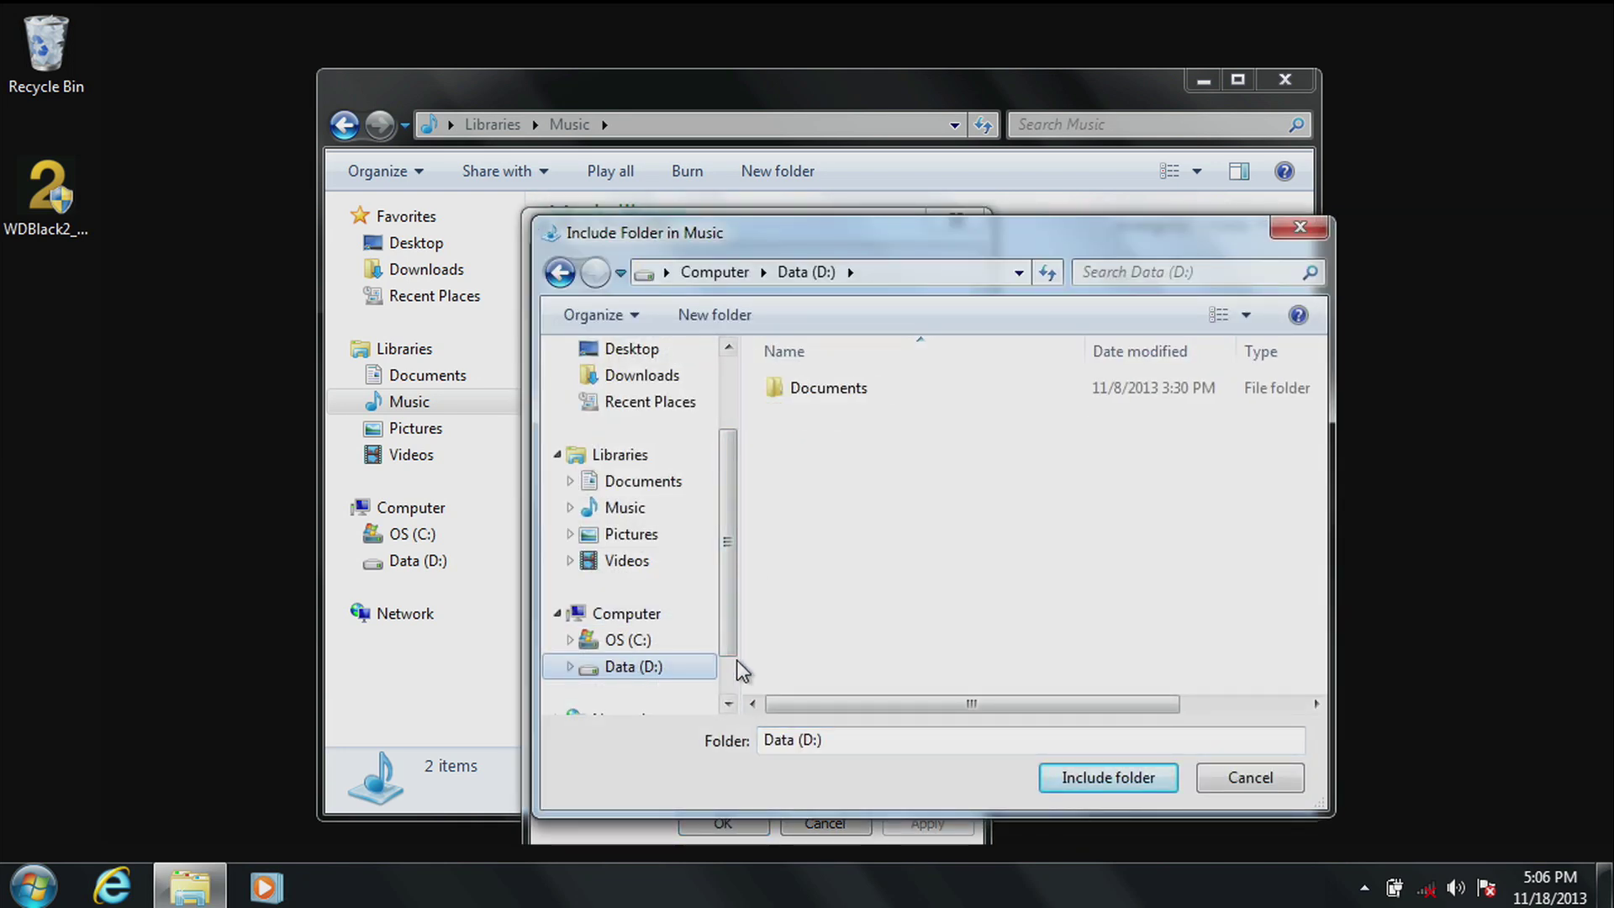
{"action": "right_click", "coordinate": [822, 519]}
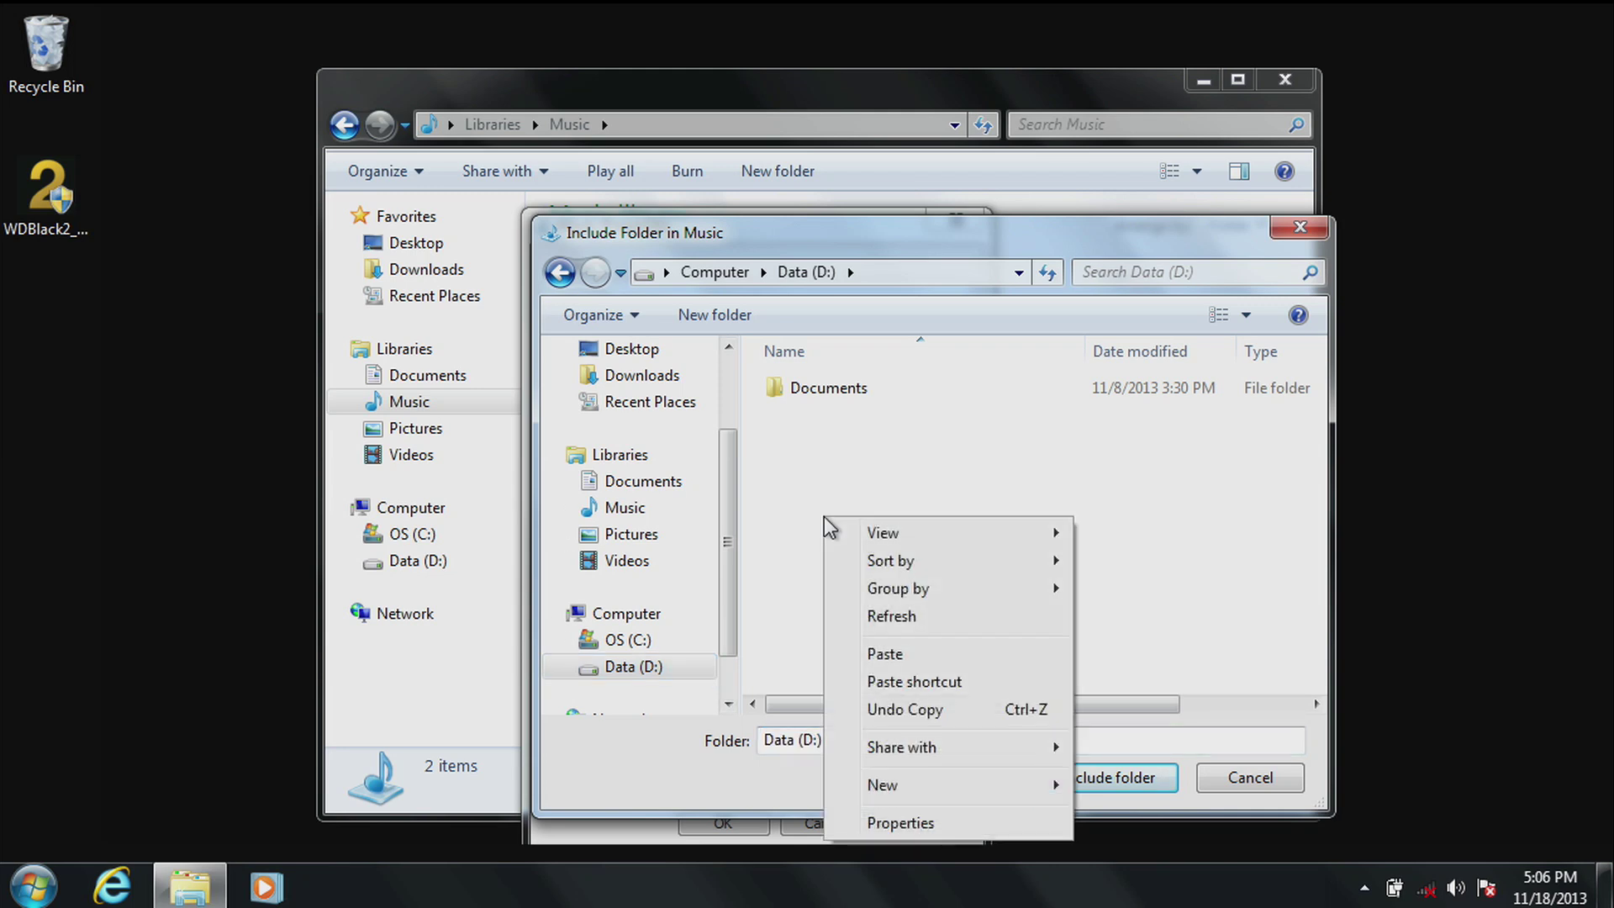
{"action": "mouse_move", "coordinate": [907, 788]}
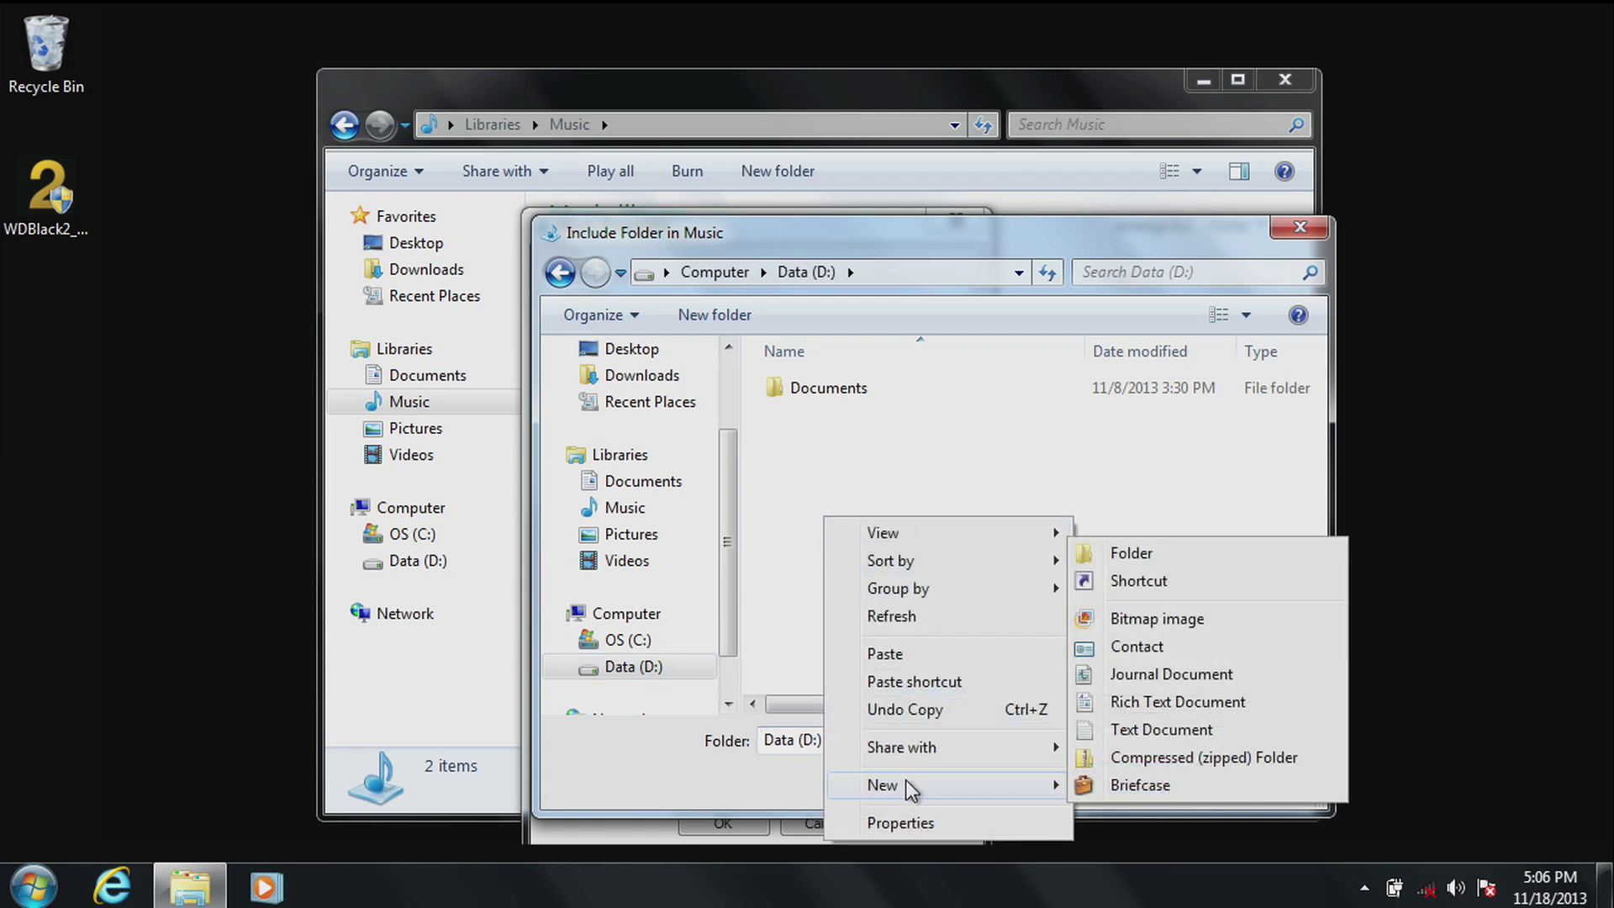
{"action": "left_click", "coordinate": [1177, 562]}
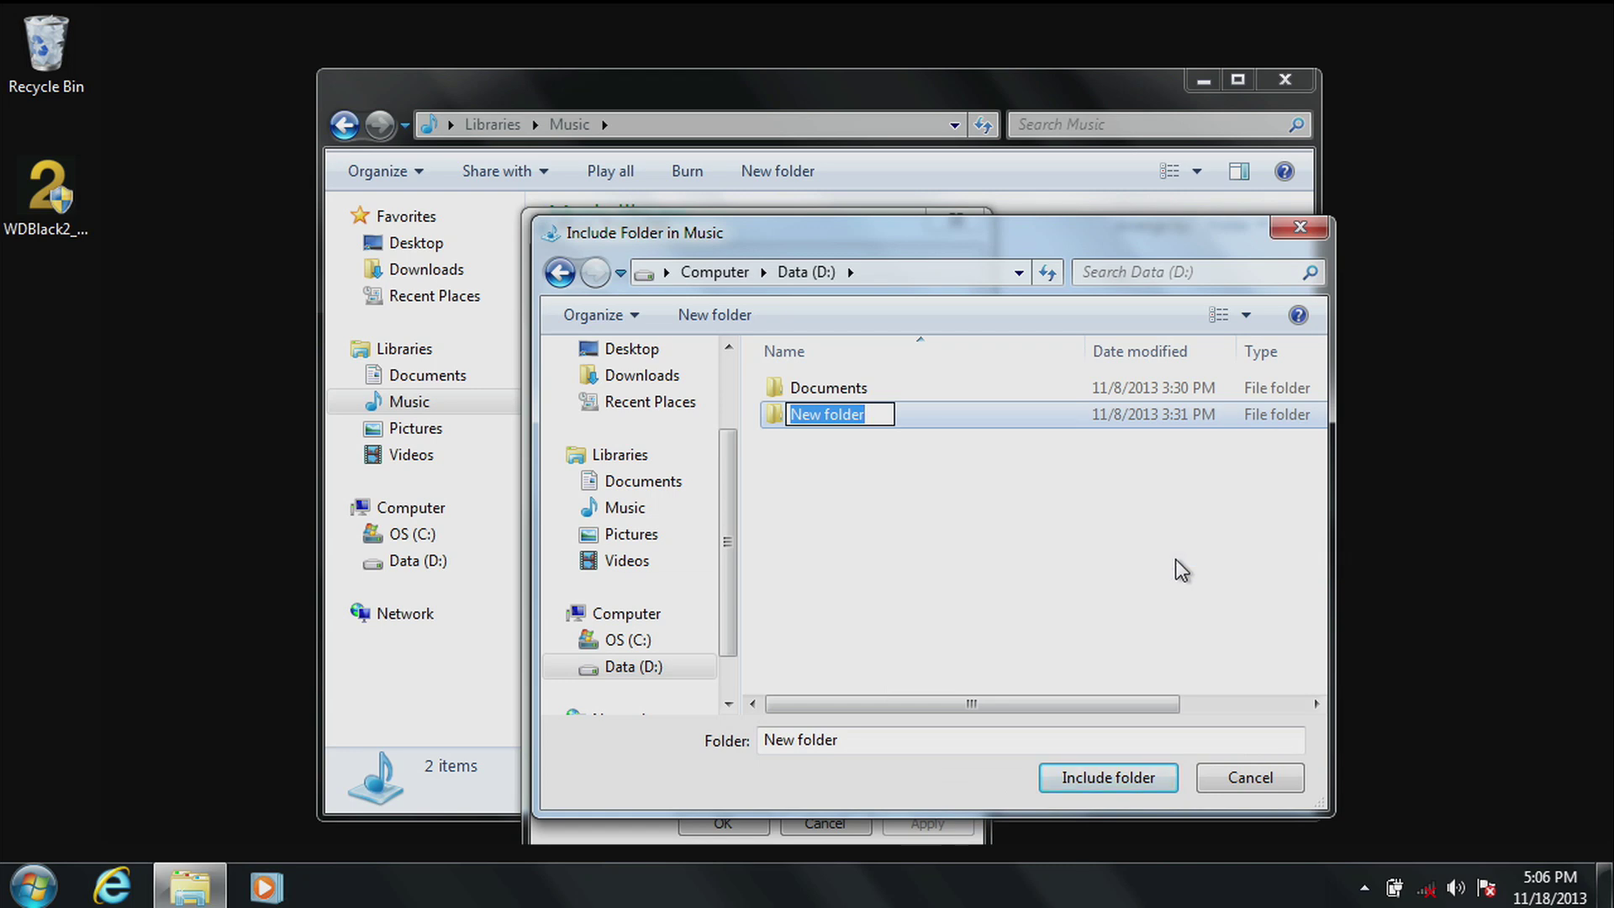
{"action": "type", "text": "M"}
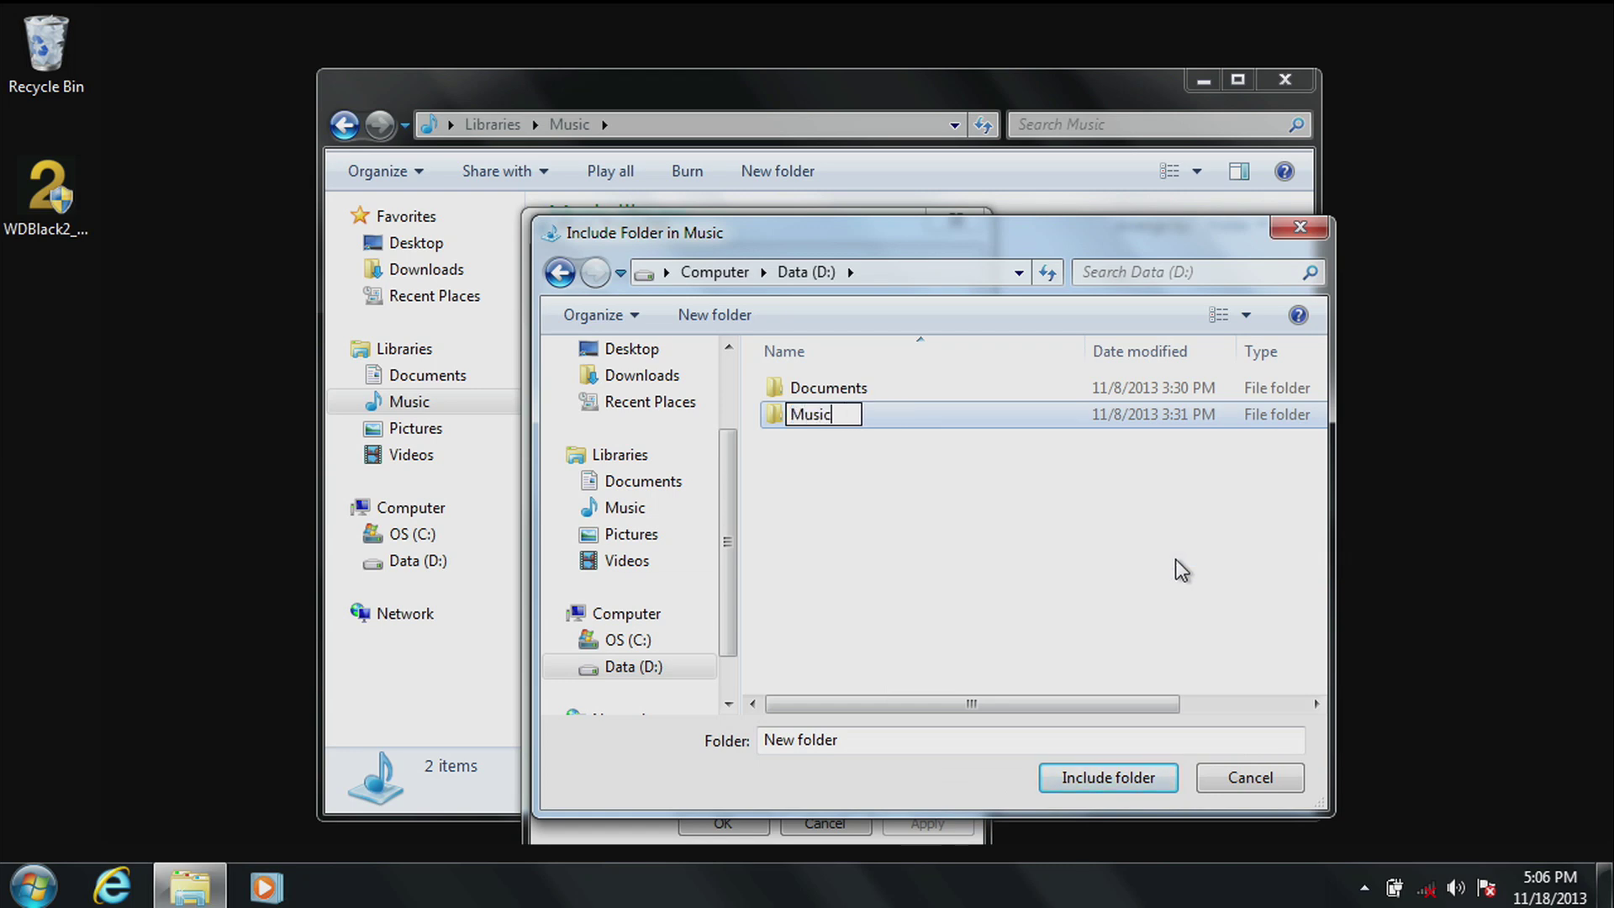
{"action": "type", "text": "usic"}
{"action": "key", "text": "Return"}
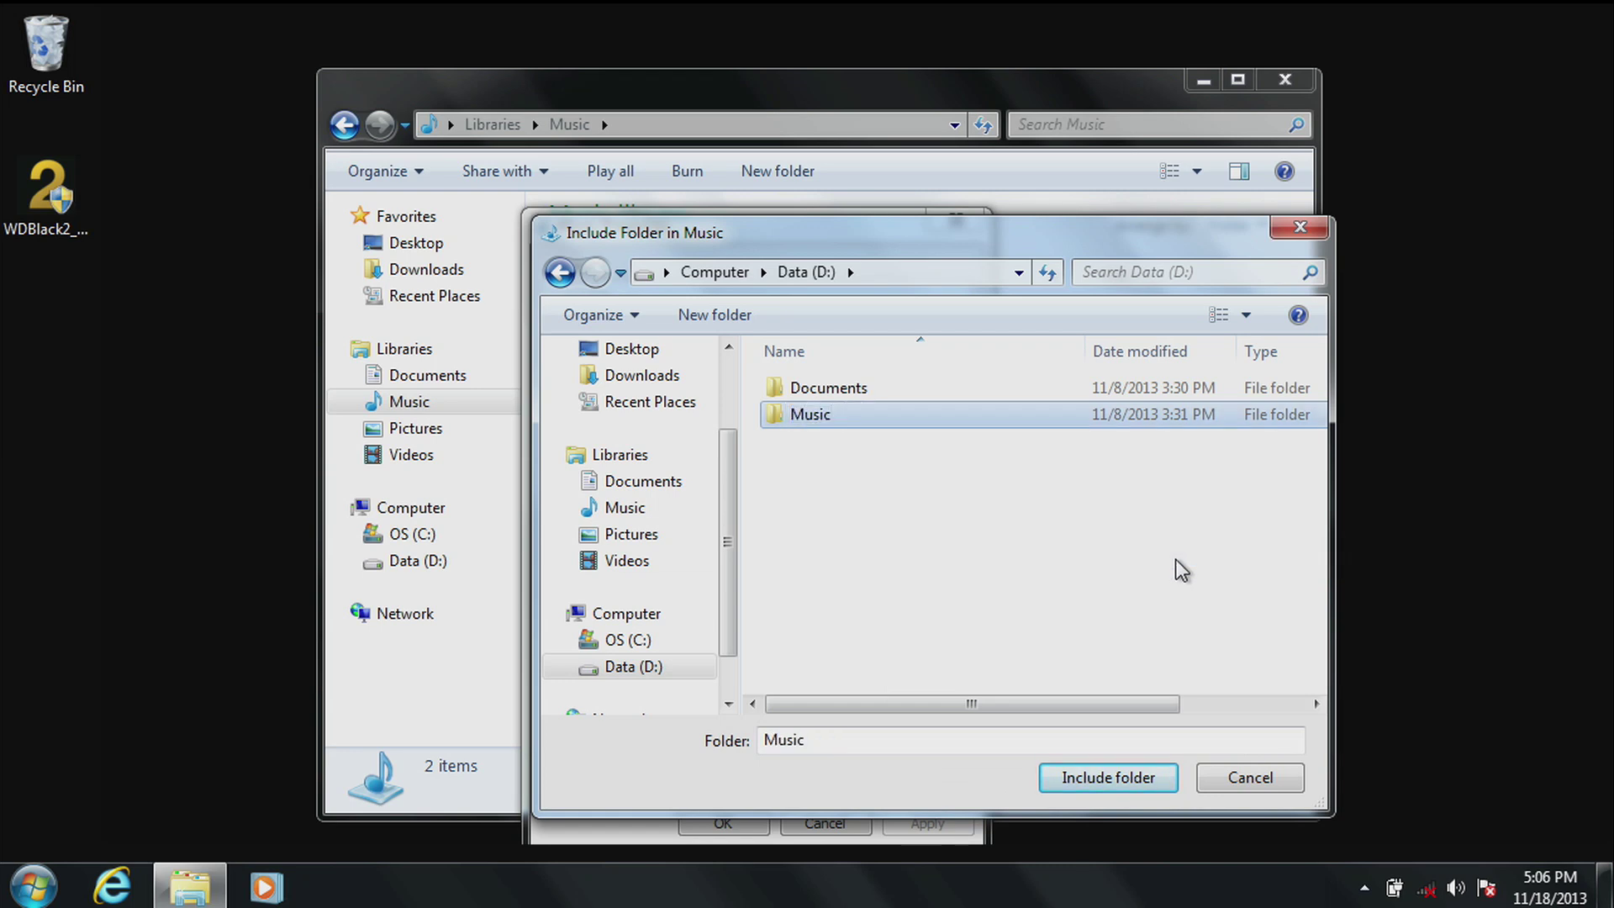
Include D:\Music in the library, set it as the default save location, and apply
{"action": "left_click", "coordinate": [1112, 784]}
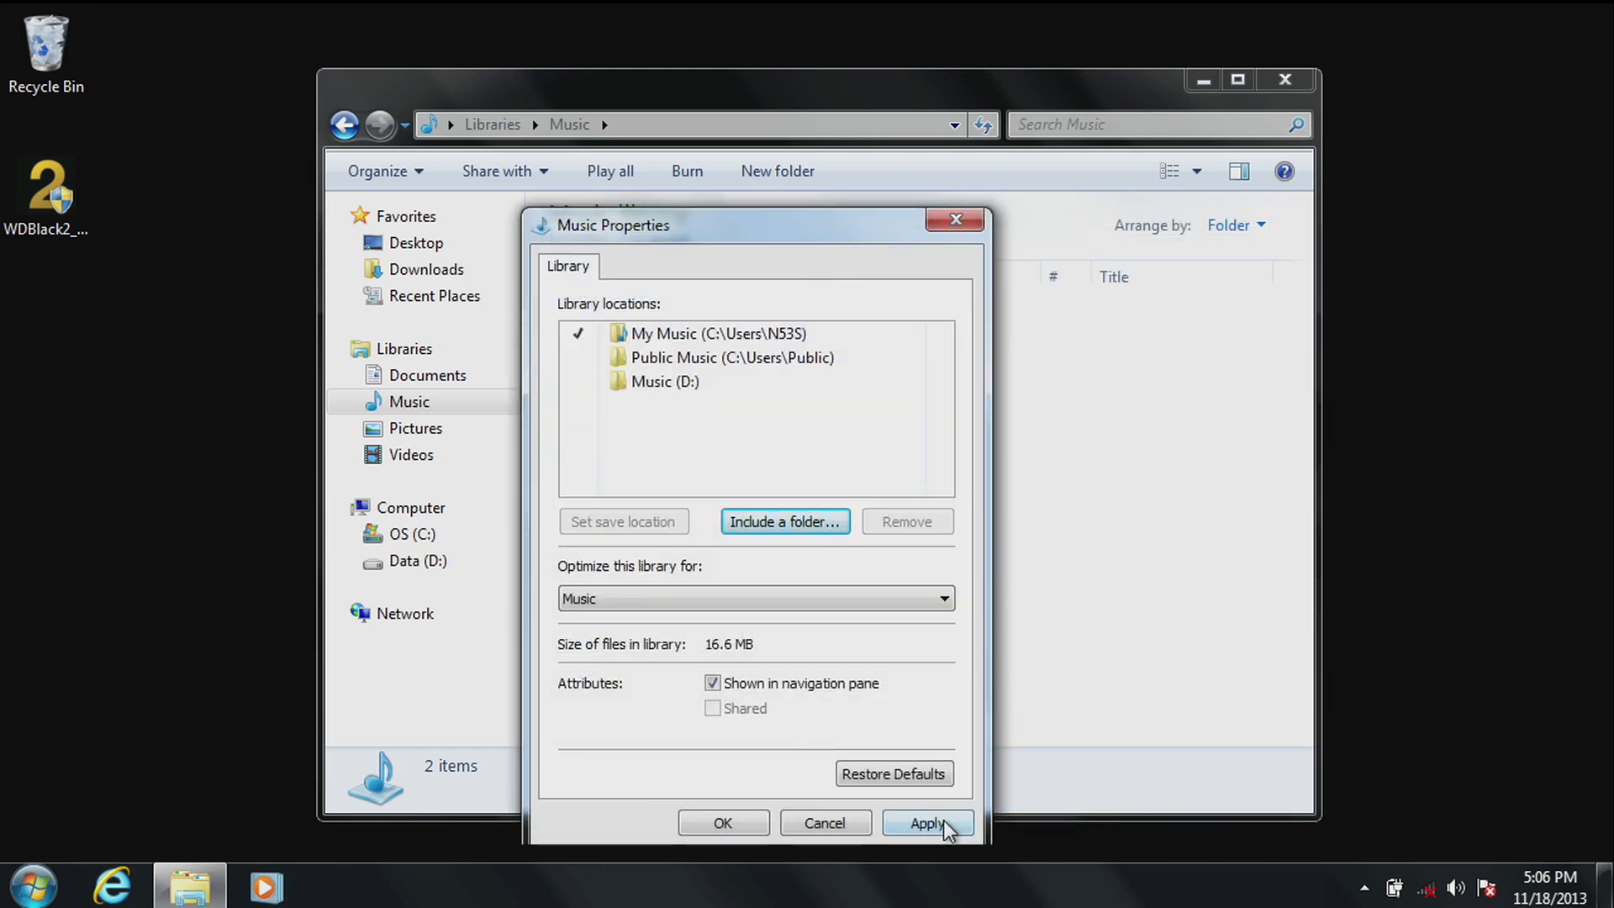
{"action": "left_click", "coordinate": [695, 385]}
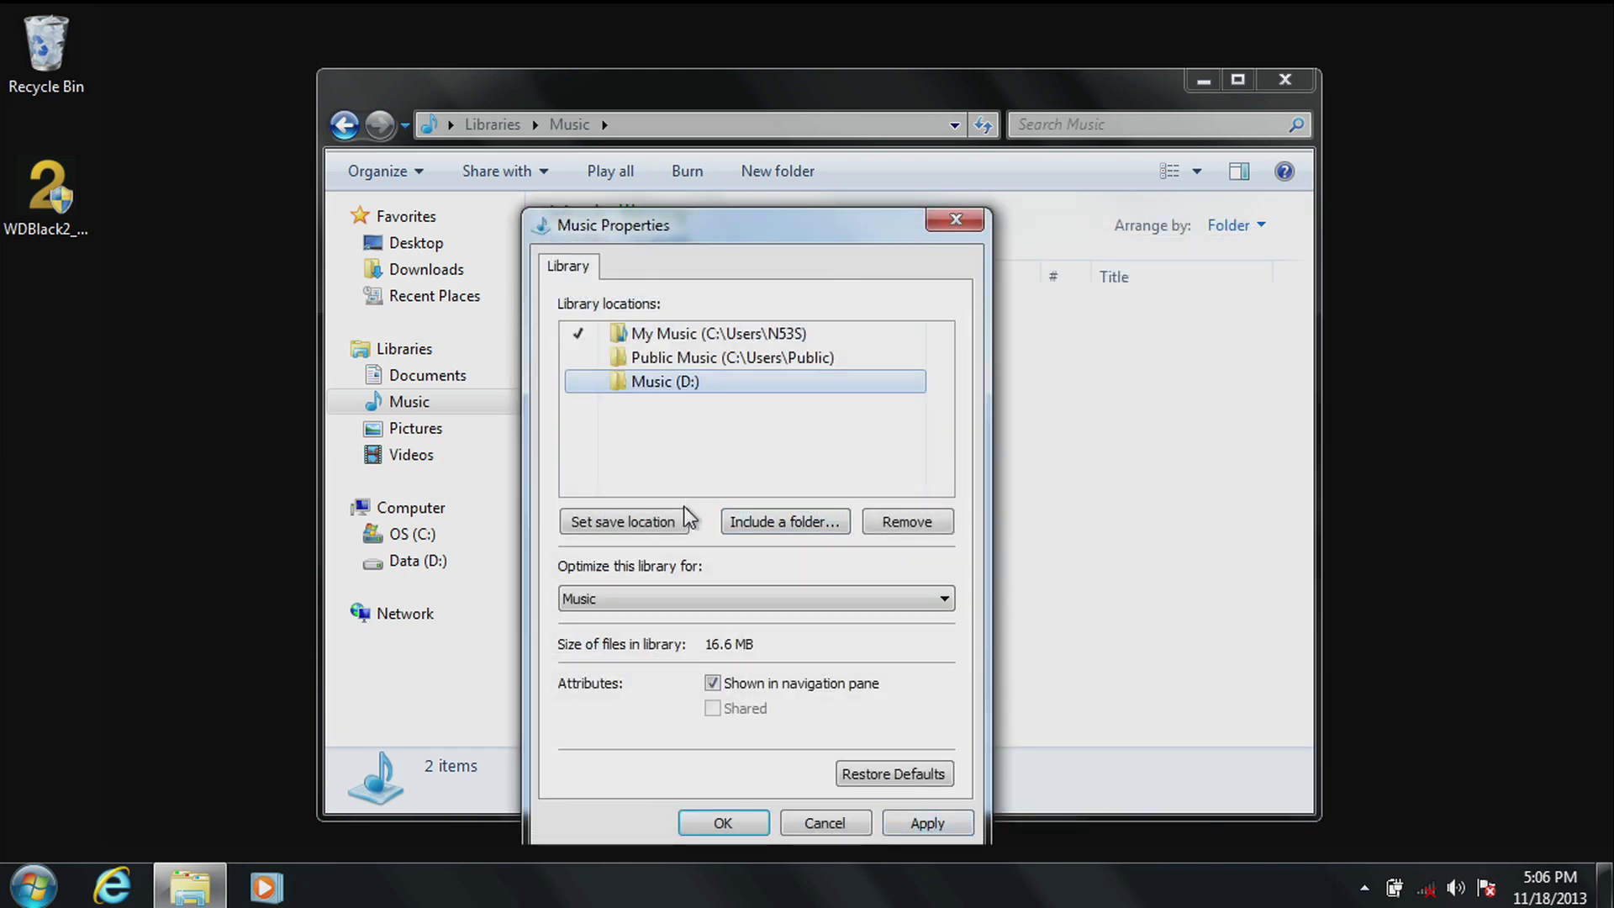
{"action": "left_click", "coordinate": [664, 523]}
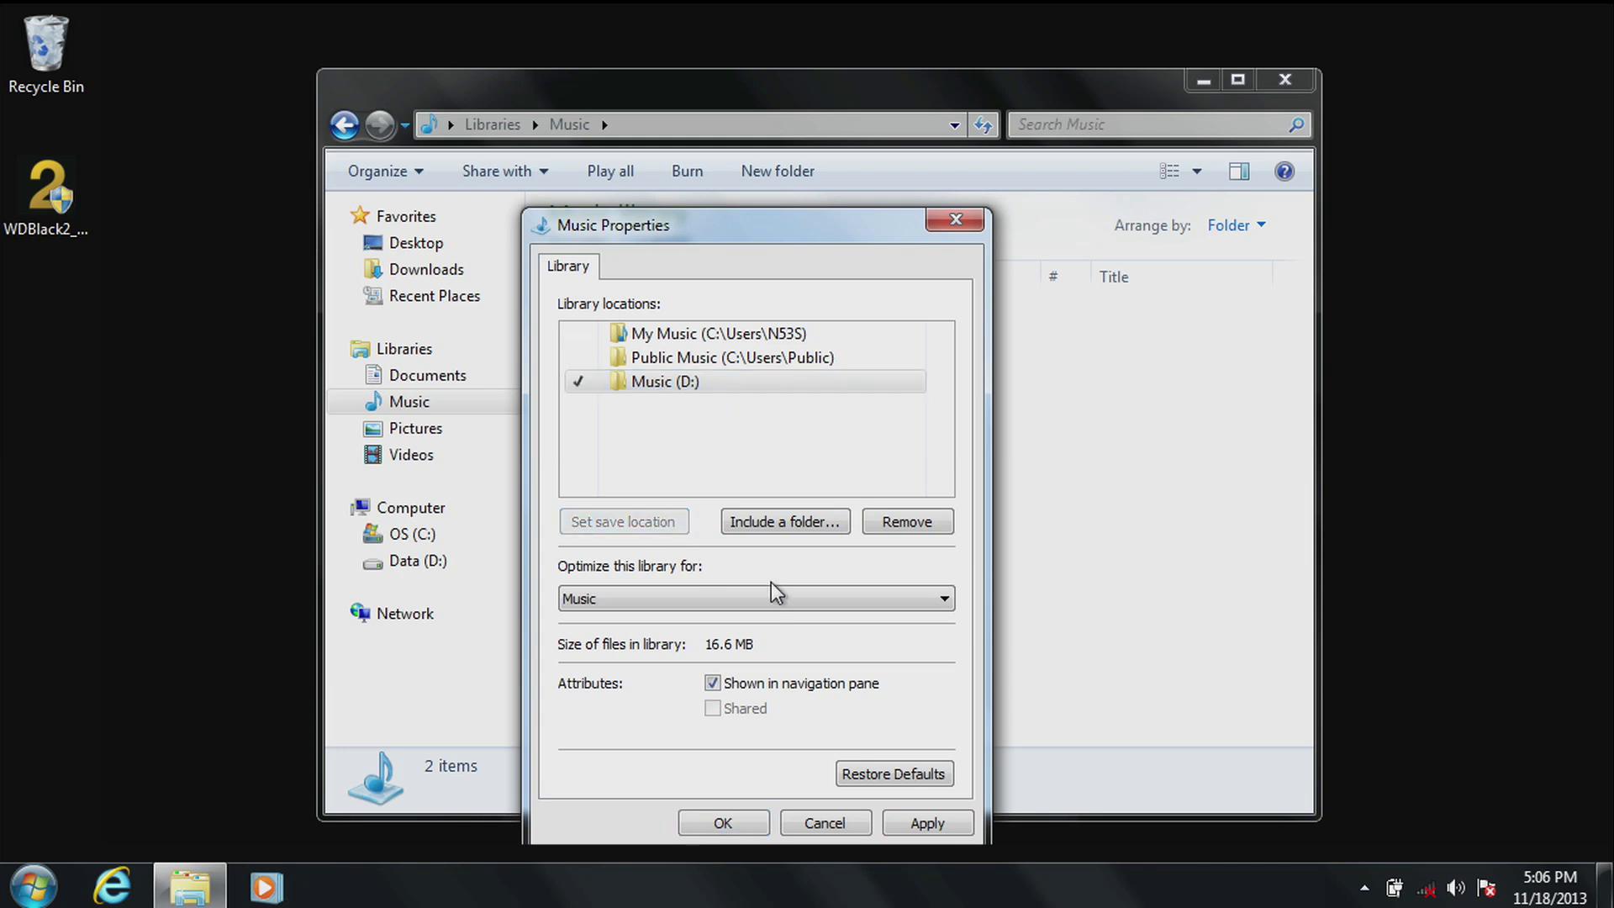
{"action": "left_click", "coordinate": [925, 823]}
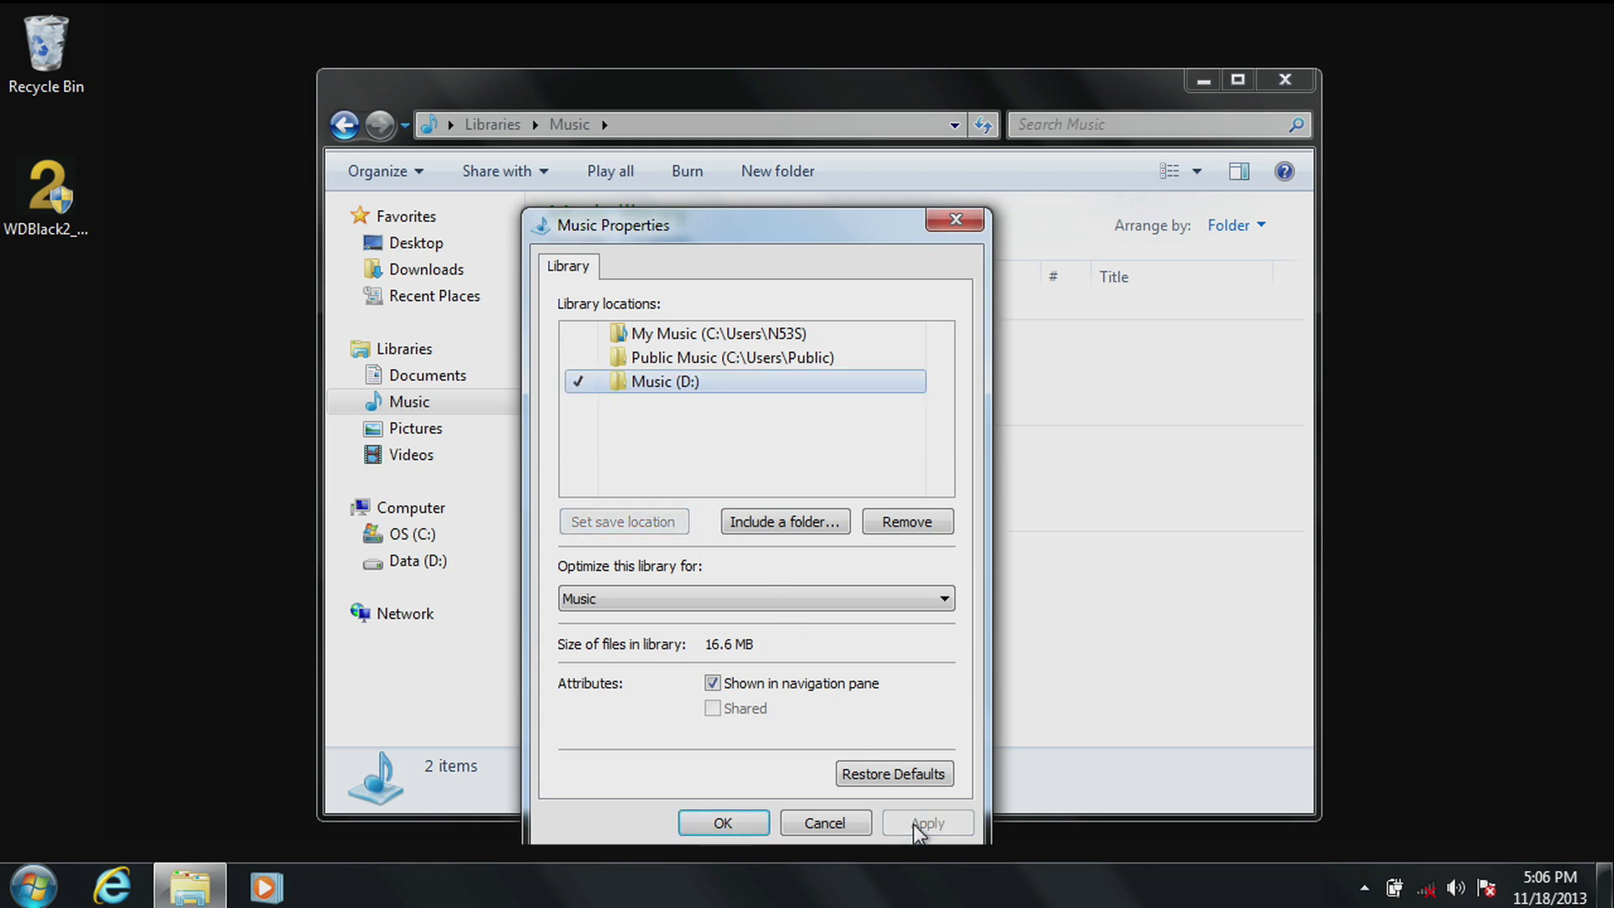
{"action": "left_click", "coordinate": [1053, 516]}
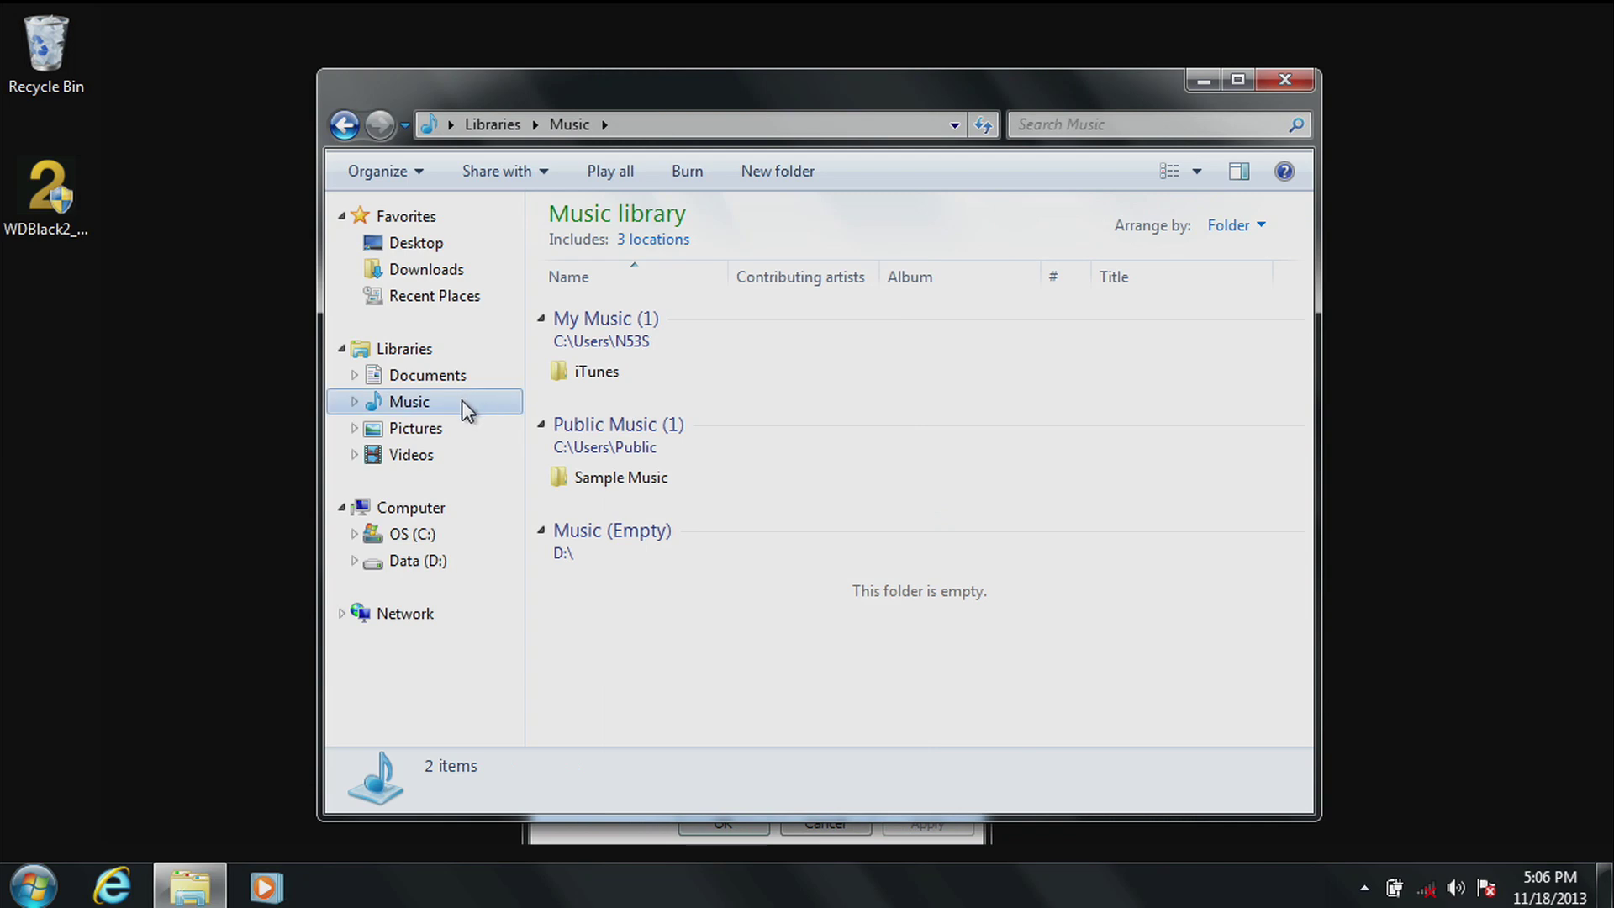
Copy the iTunes and Sample Music folders and paste them into D:\Music
{"action": "key", "text": "ctrl+a"}
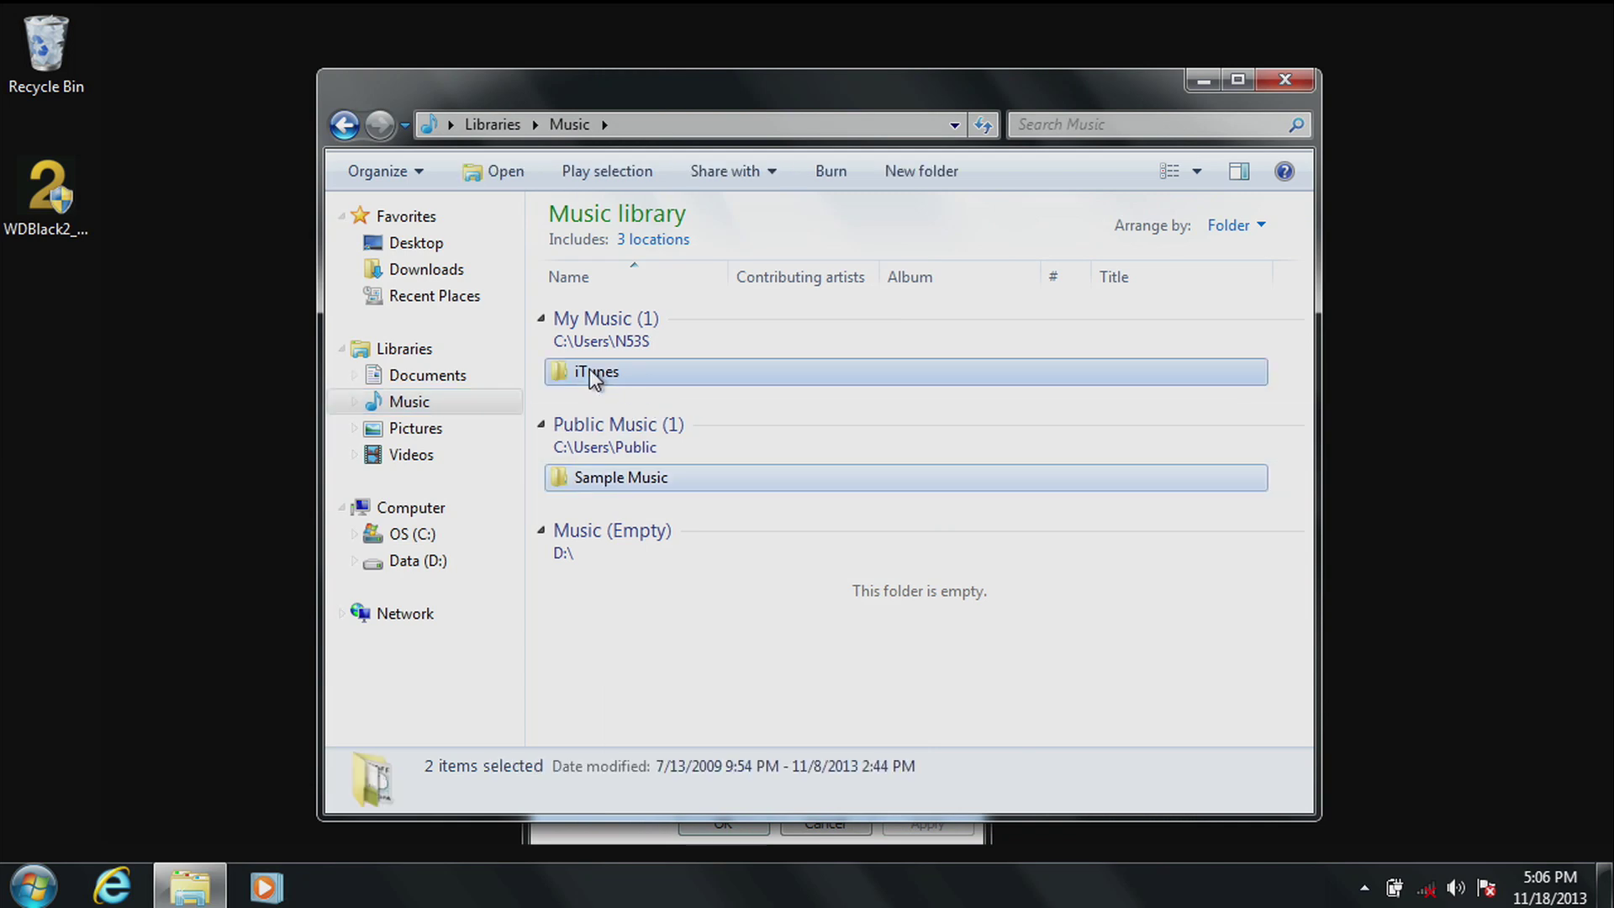
{"action": "right_click", "coordinate": [594, 378]}
{"action": "left_click", "coordinate": [656, 639]}
{"action": "left_click", "coordinate": [412, 565]}
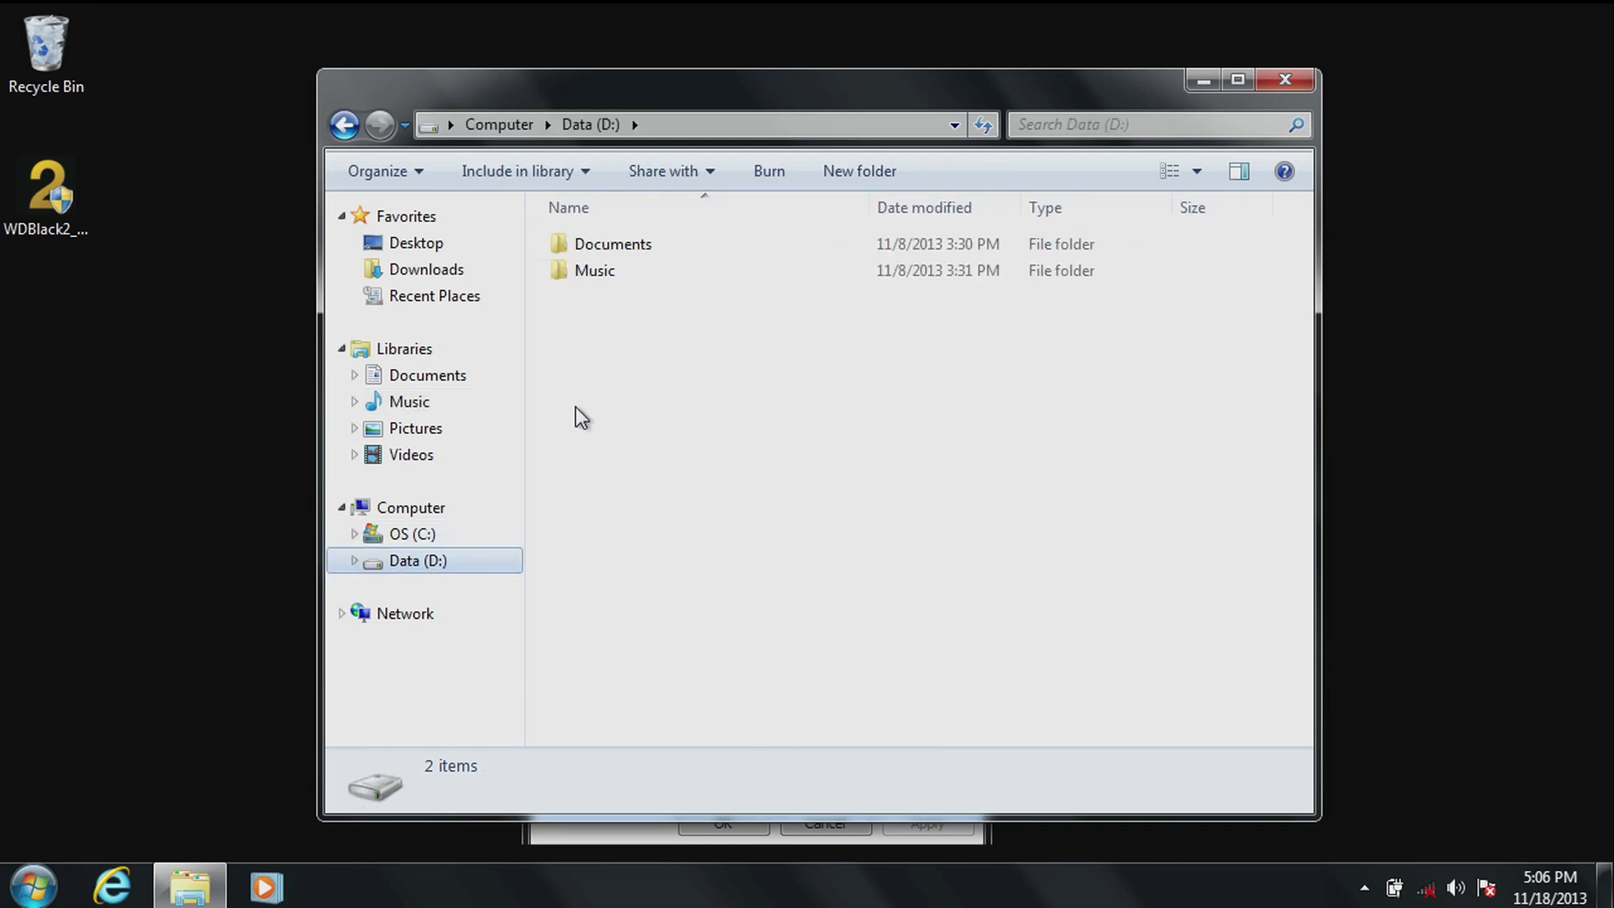
{"action": "double_click", "coordinate": [597, 280]}
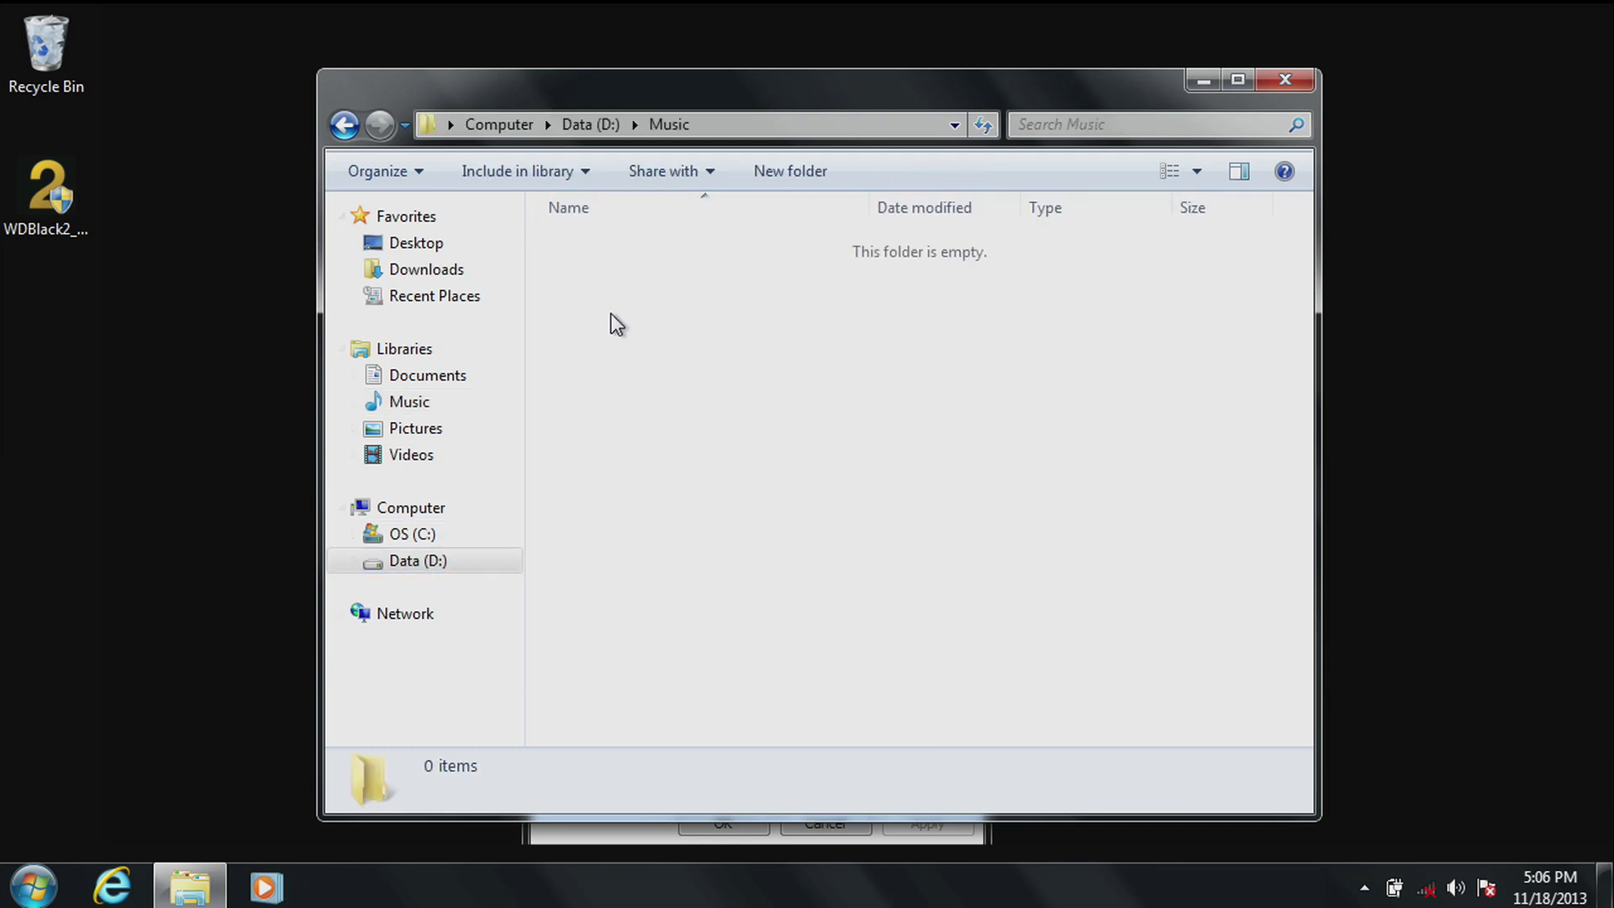
{"action": "right_click", "coordinate": [611, 318]}
{"action": "left_click", "coordinate": [694, 490]}
{"action": "left_click", "coordinate": [636, 836]}
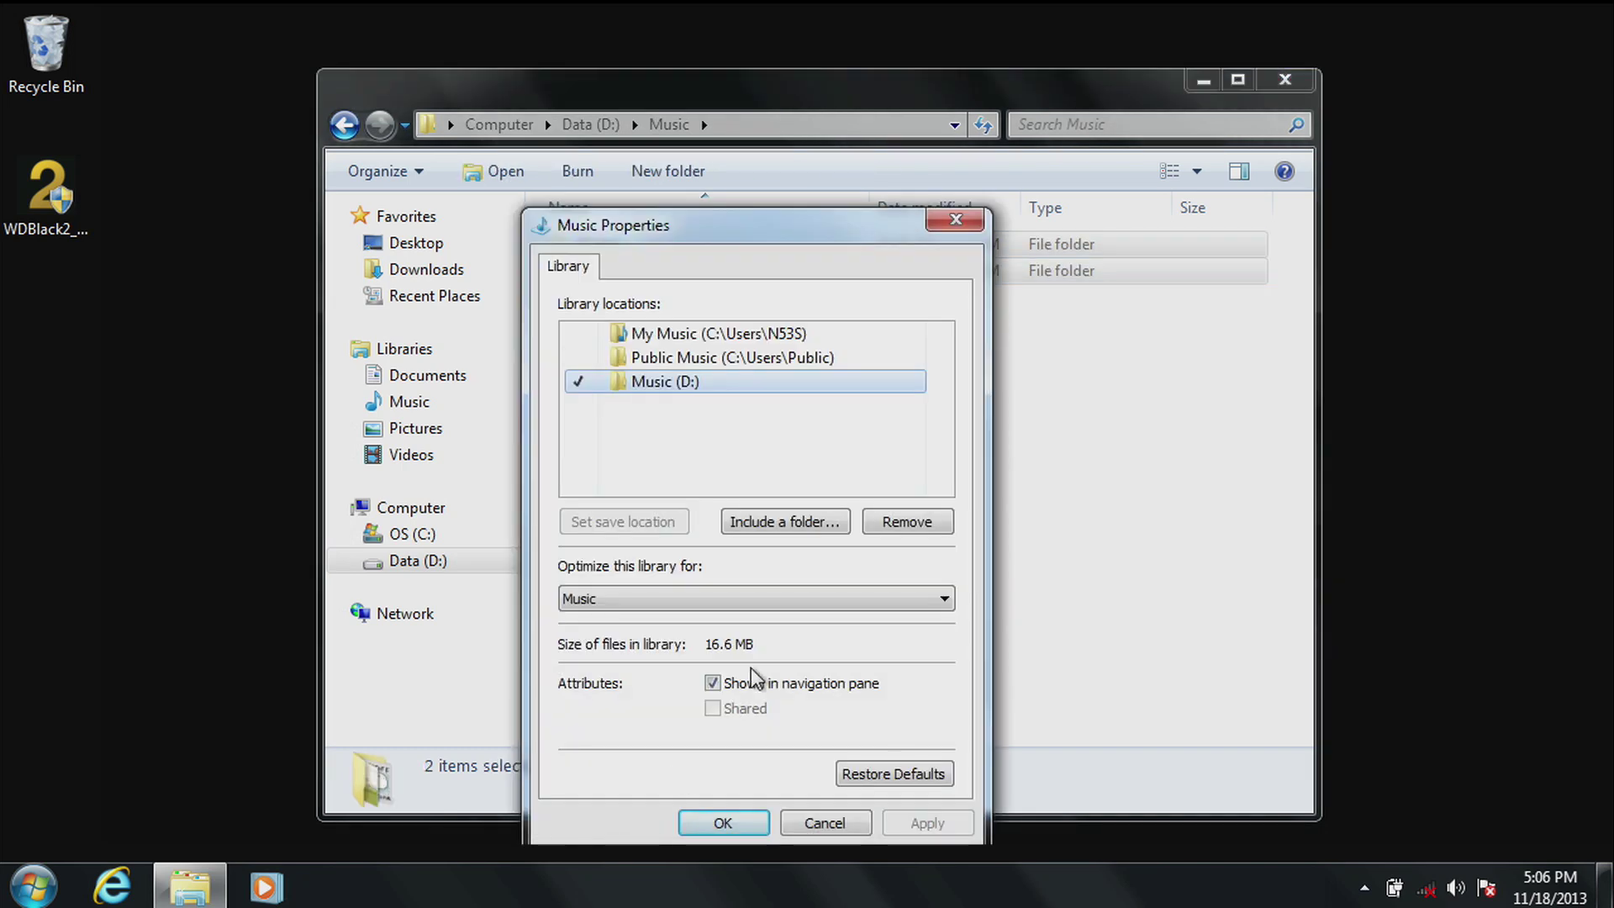
Remove My Music and Public Music so only Music (D:) remains, then Apply and OK
{"action": "left_click", "coordinate": [691, 333]}
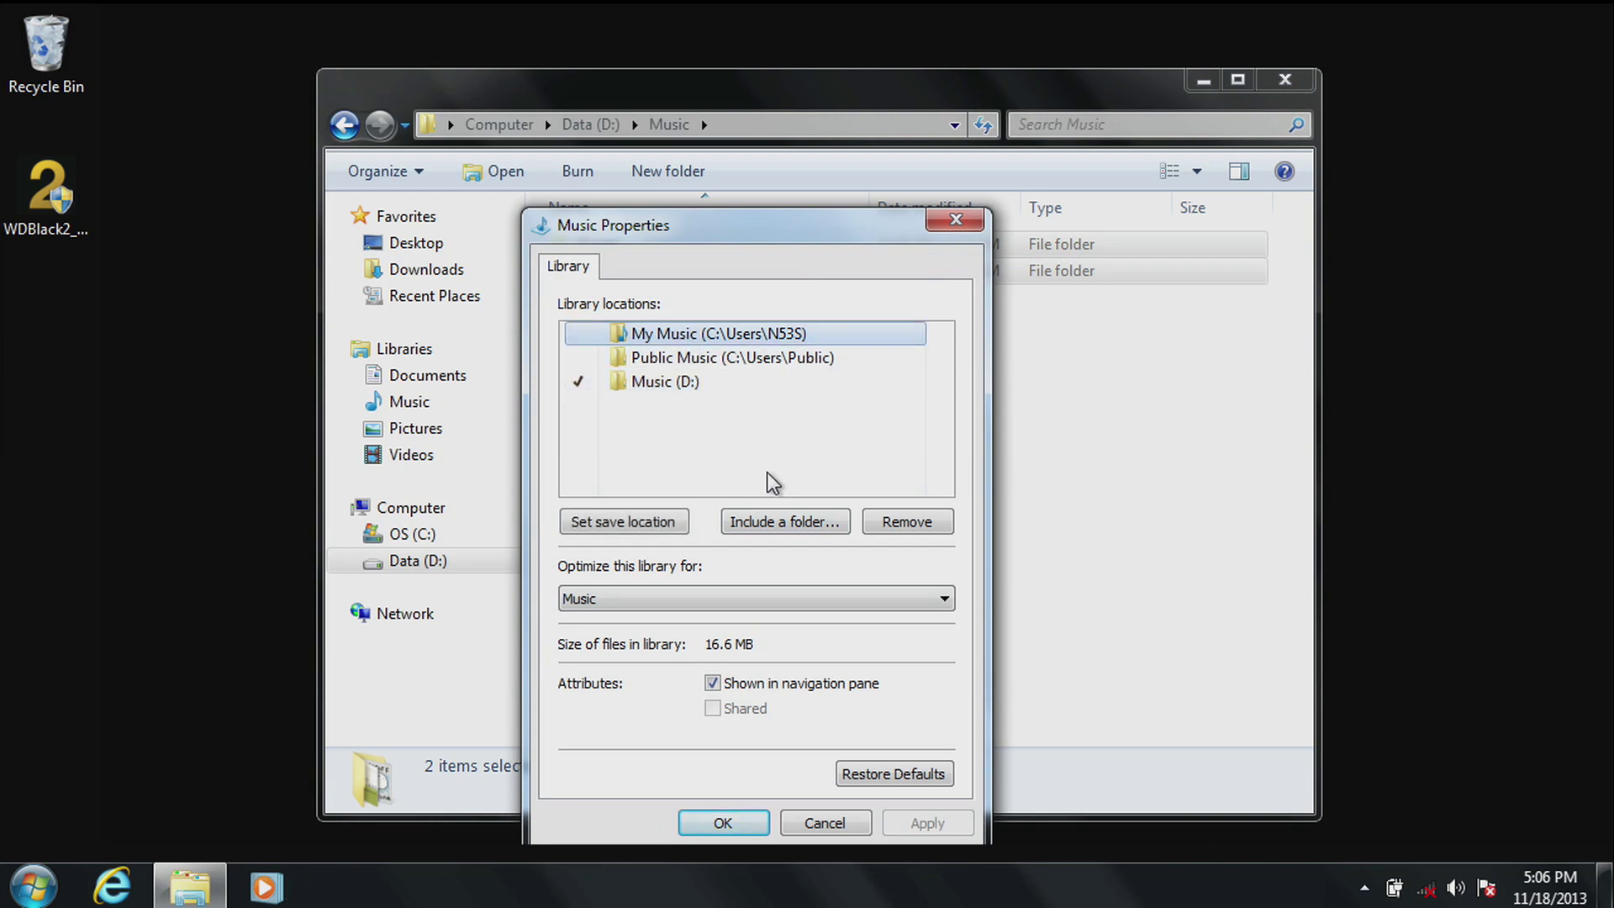
{"action": "left_click", "coordinate": [889, 522]}
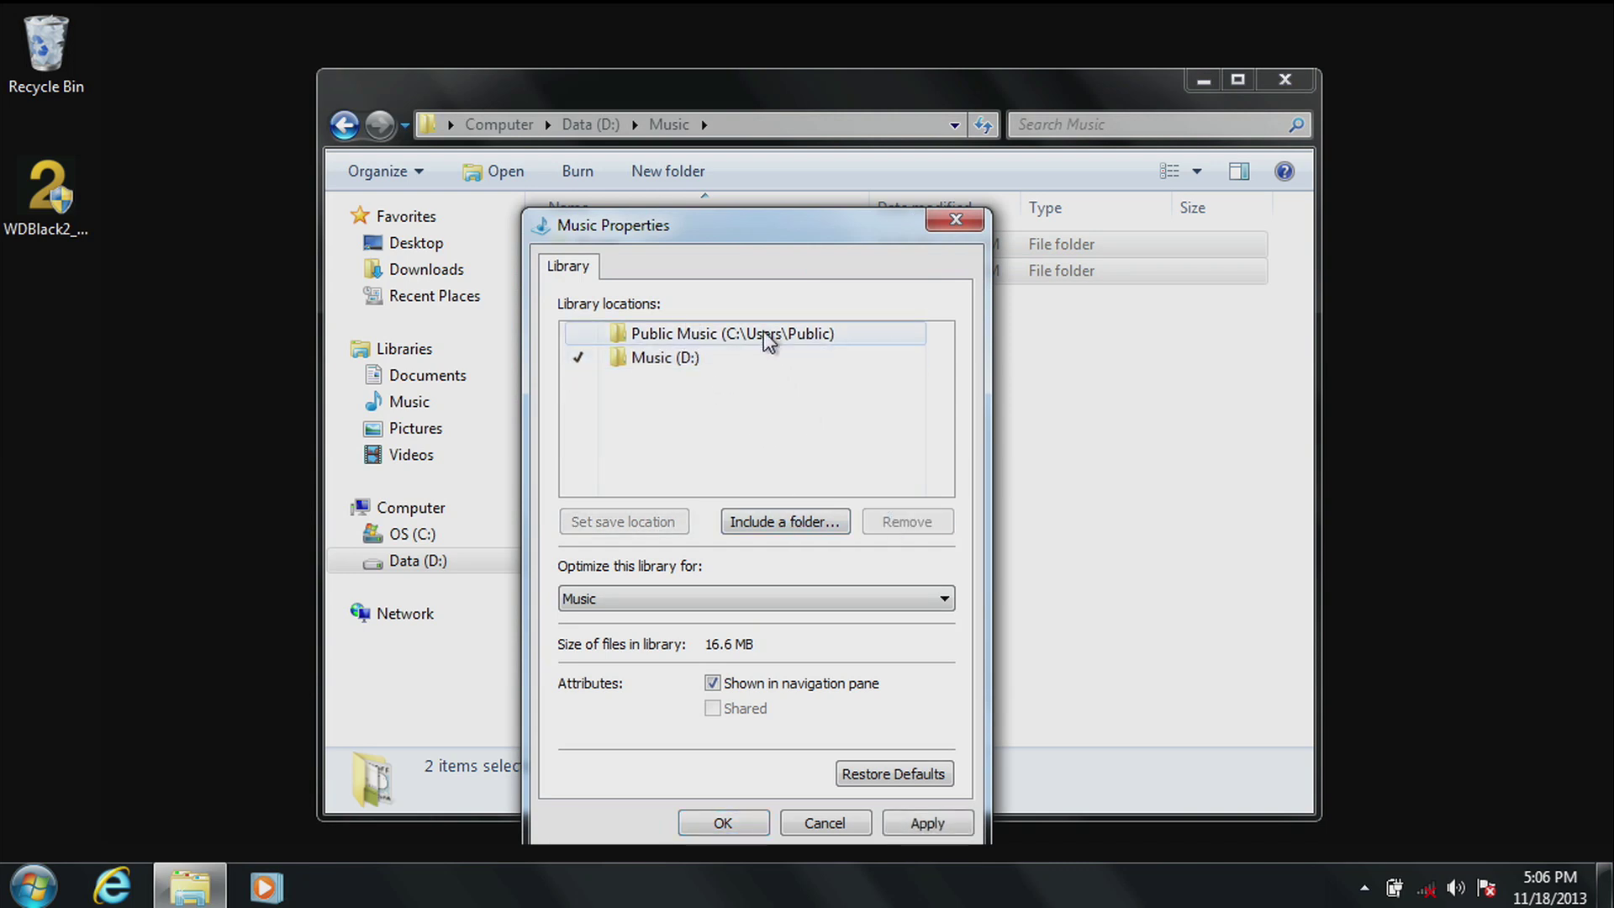
{"action": "left_click", "coordinate": [892, 528]}
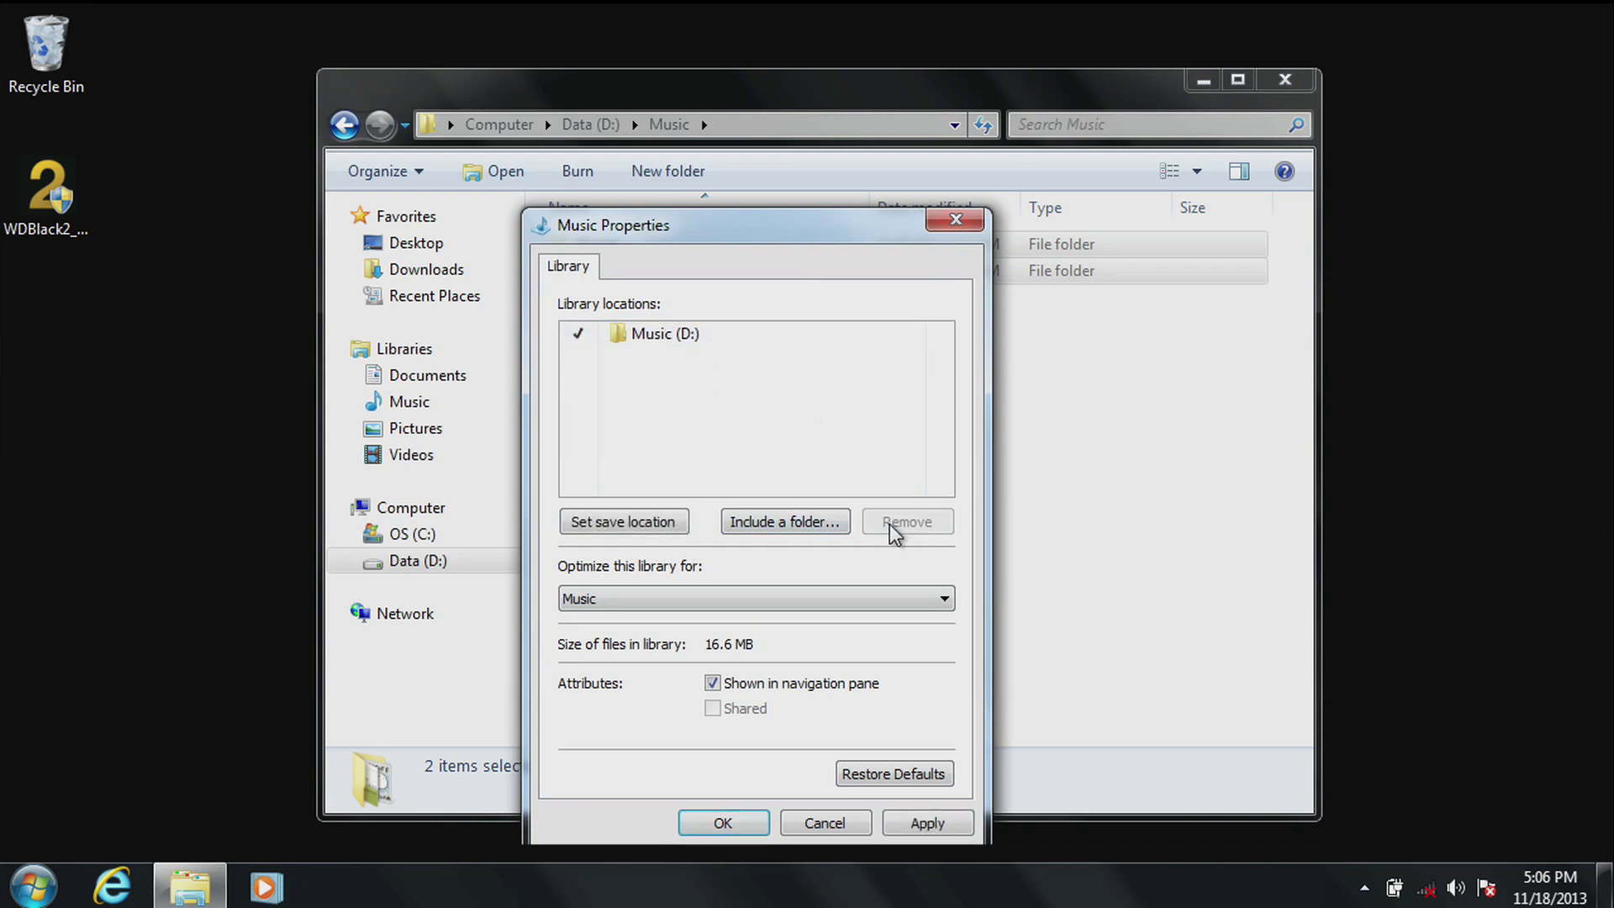
{"action": "left_click", "coordinate": [918, 824]}
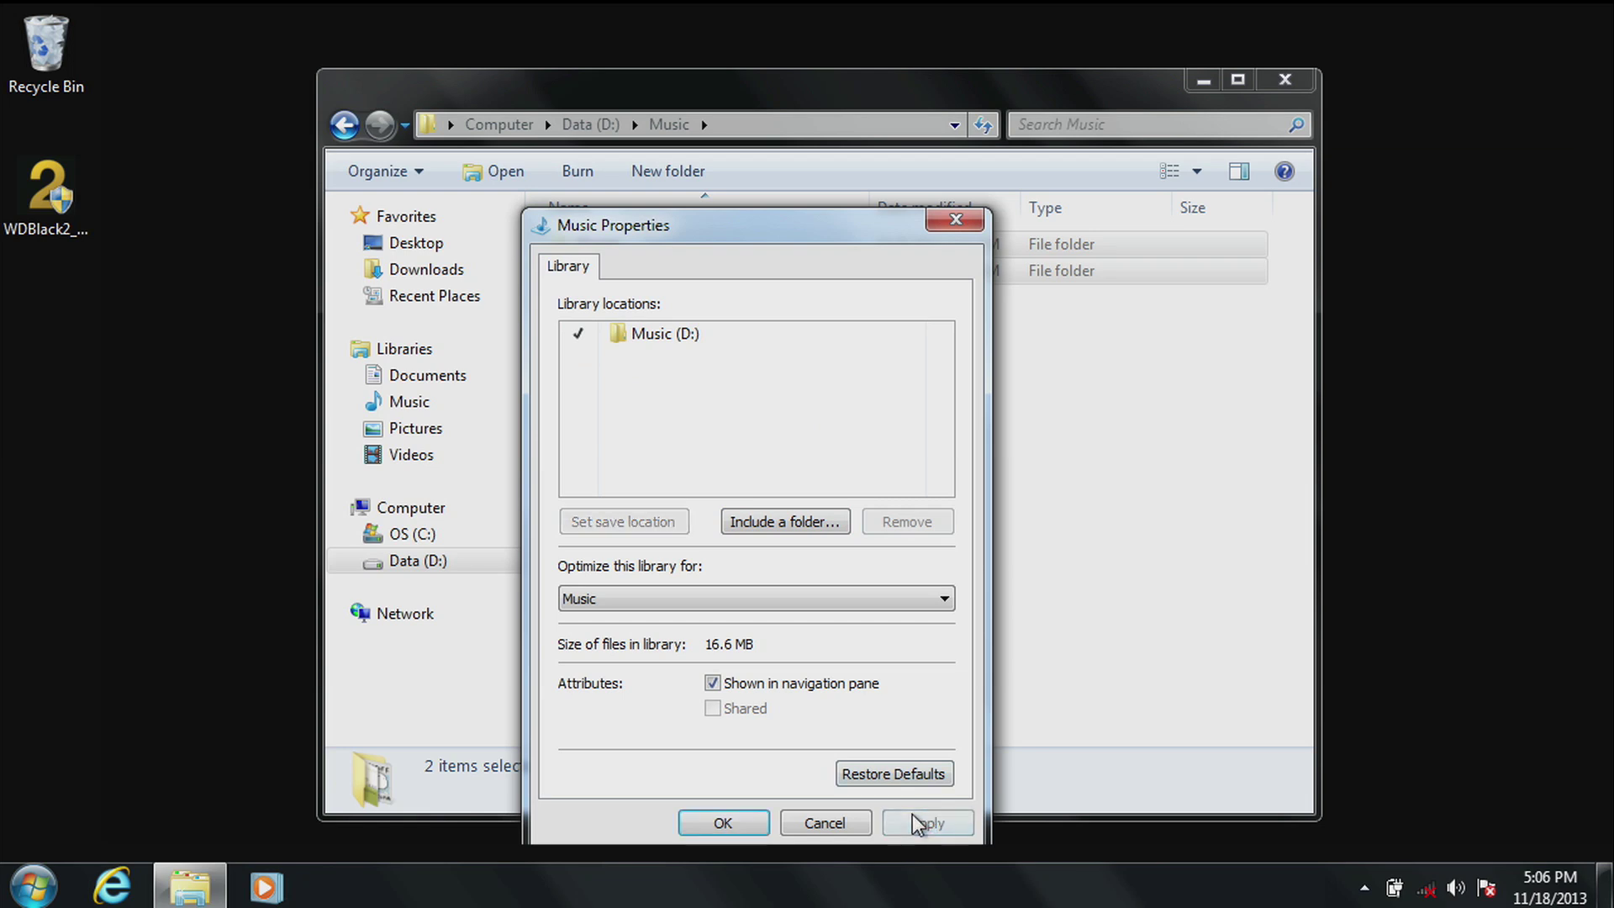
{"action": "left_click", "coordinate": [723, 823]}
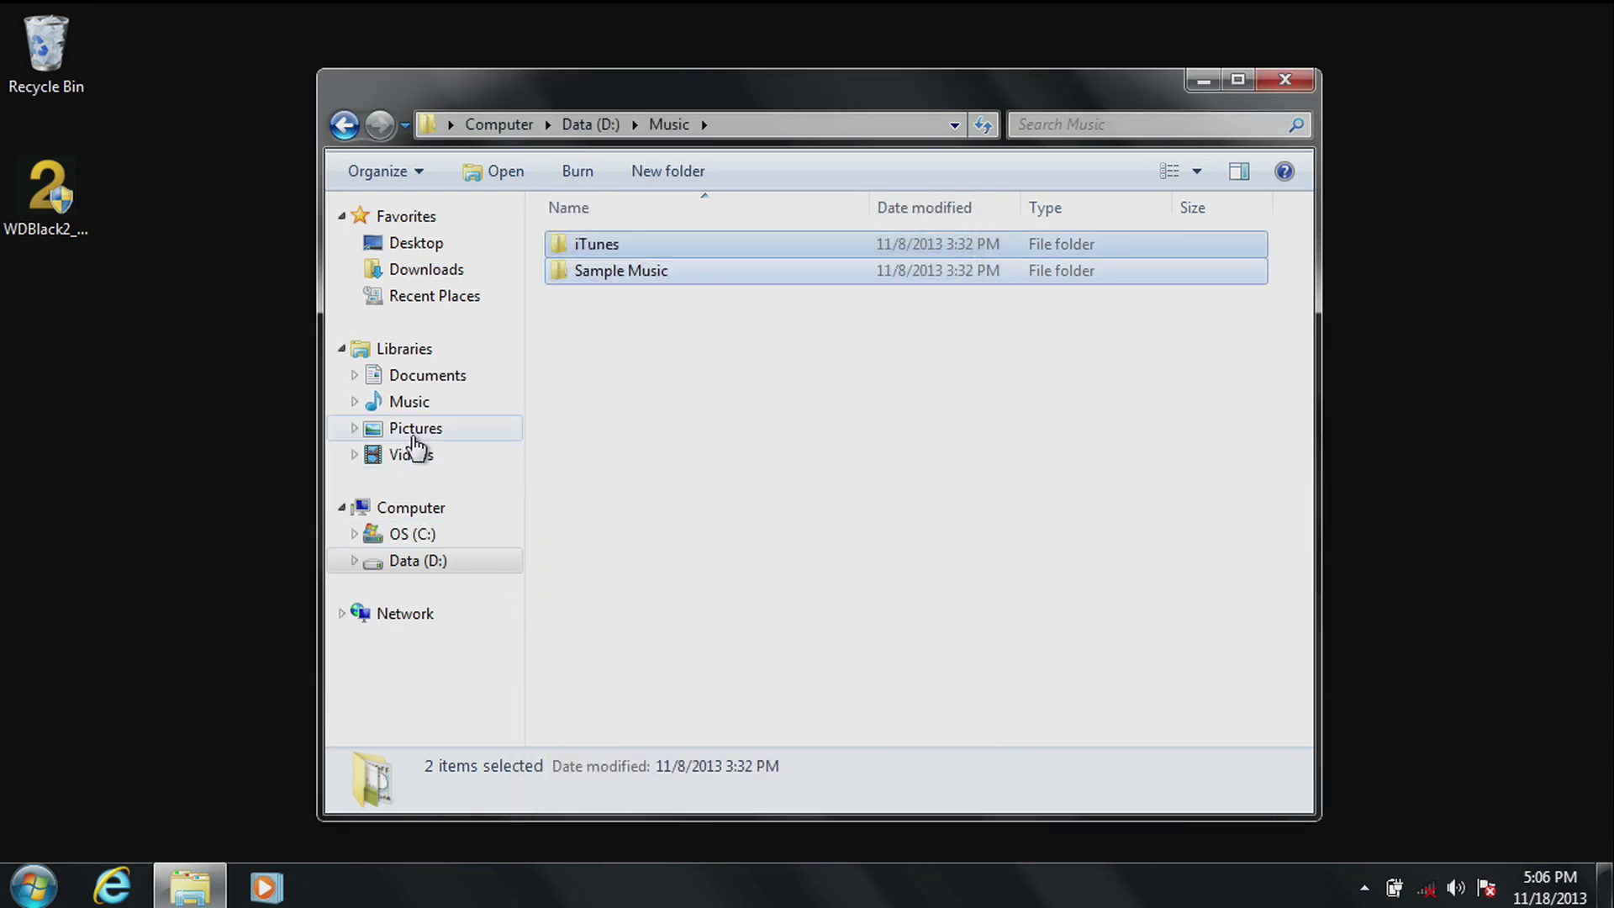
{"action": "left_click", "coordinate": [409, 433]}
Bring up the context menu for the Pictures library to reach its Properties
{"action": "right_click", "coordinate": [405, 435]}
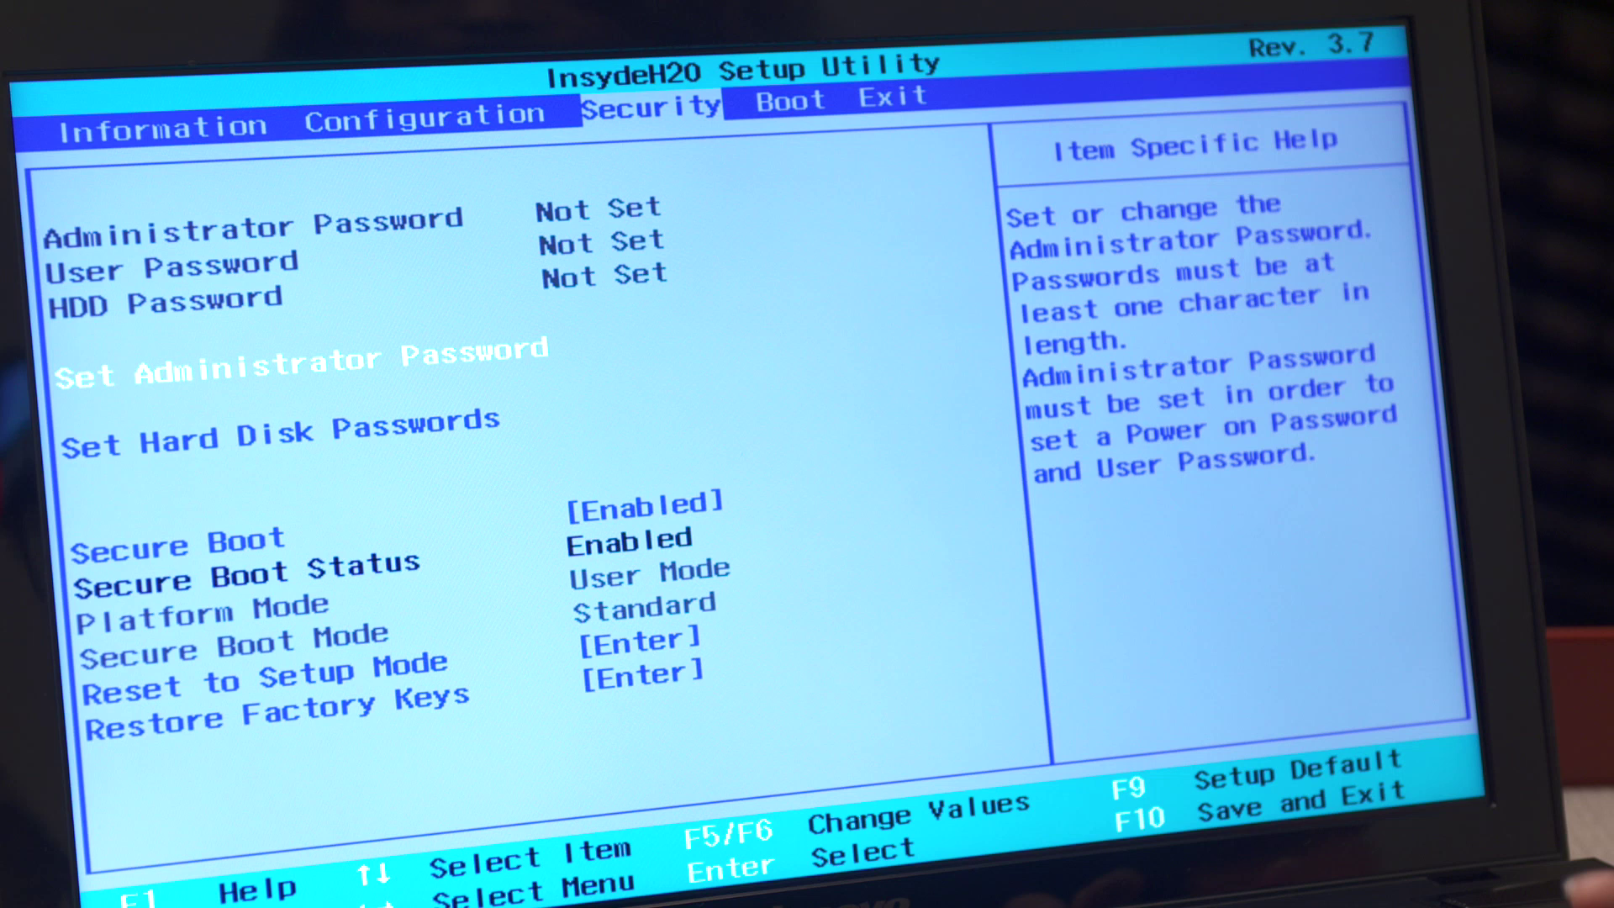
Set Secure Boot to Disabled on the Security page, then choose Exit Saving Changes
{"action": "key", "text": "Down"}
{"action": "key", "text": "Down"}
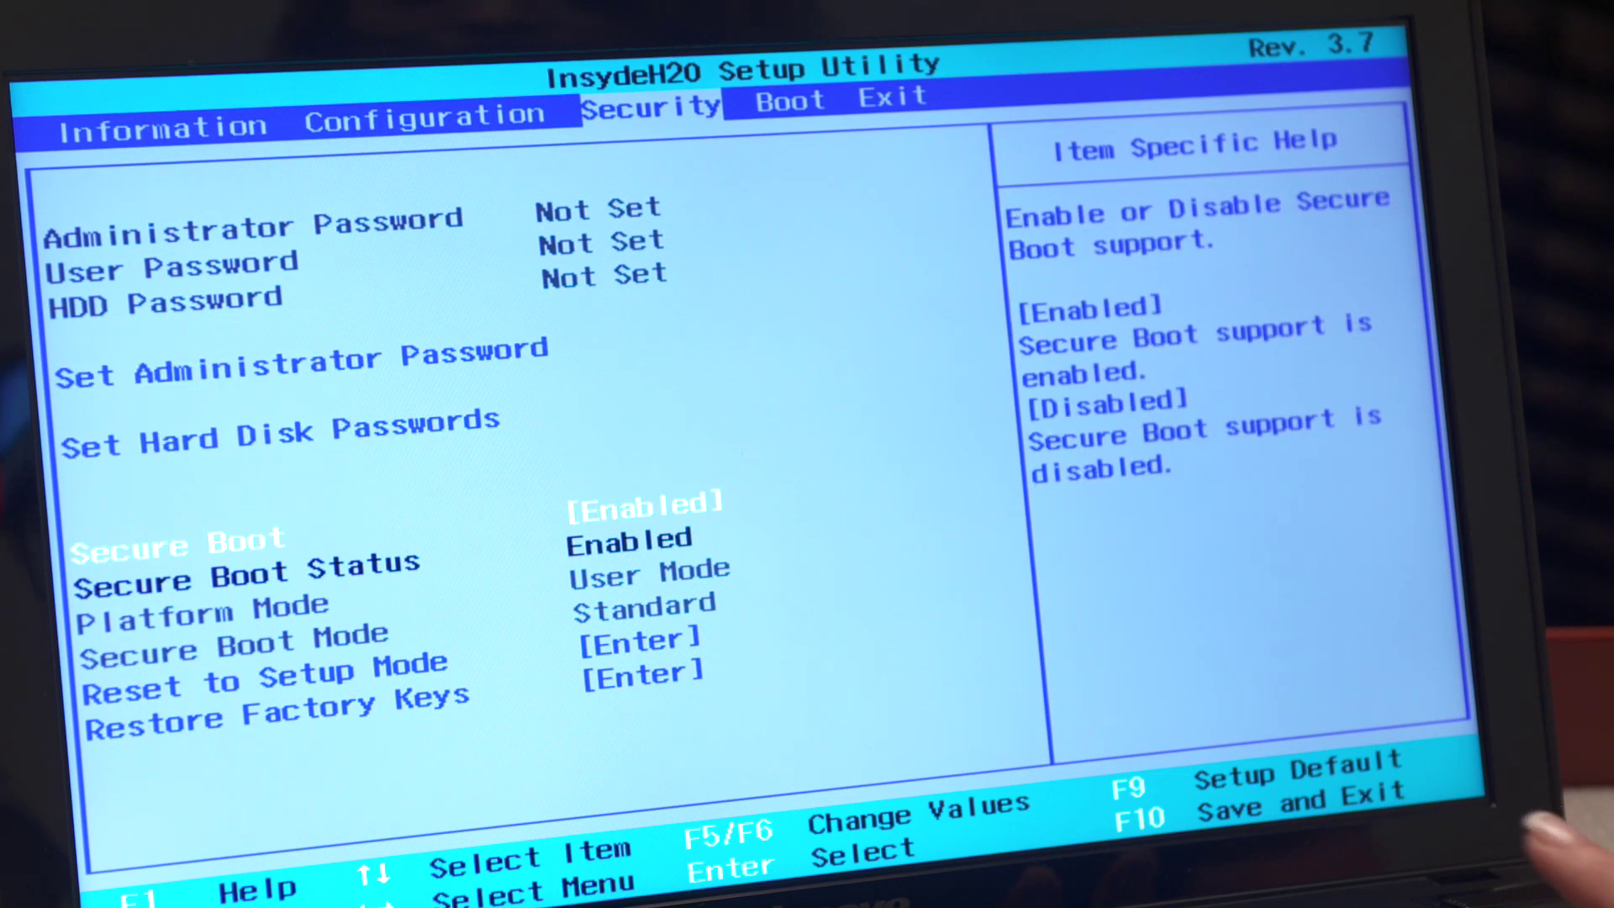
{"action": "key", "text": "Return"}
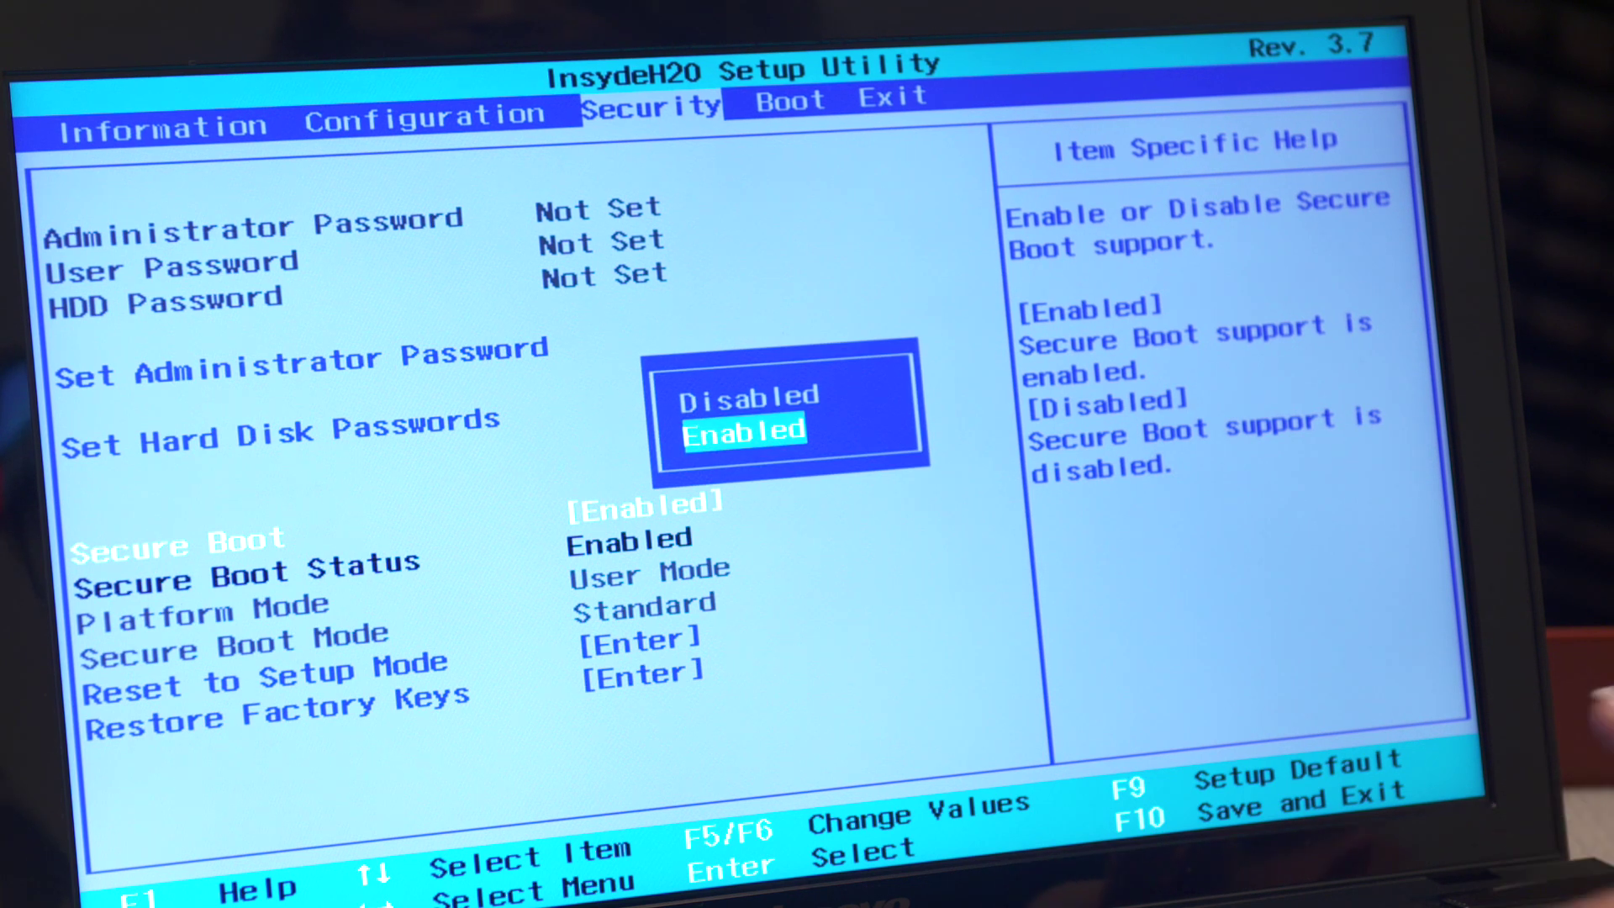
{"action": "key", "text": "Up"}
{"action": "key", "text": "Return"}
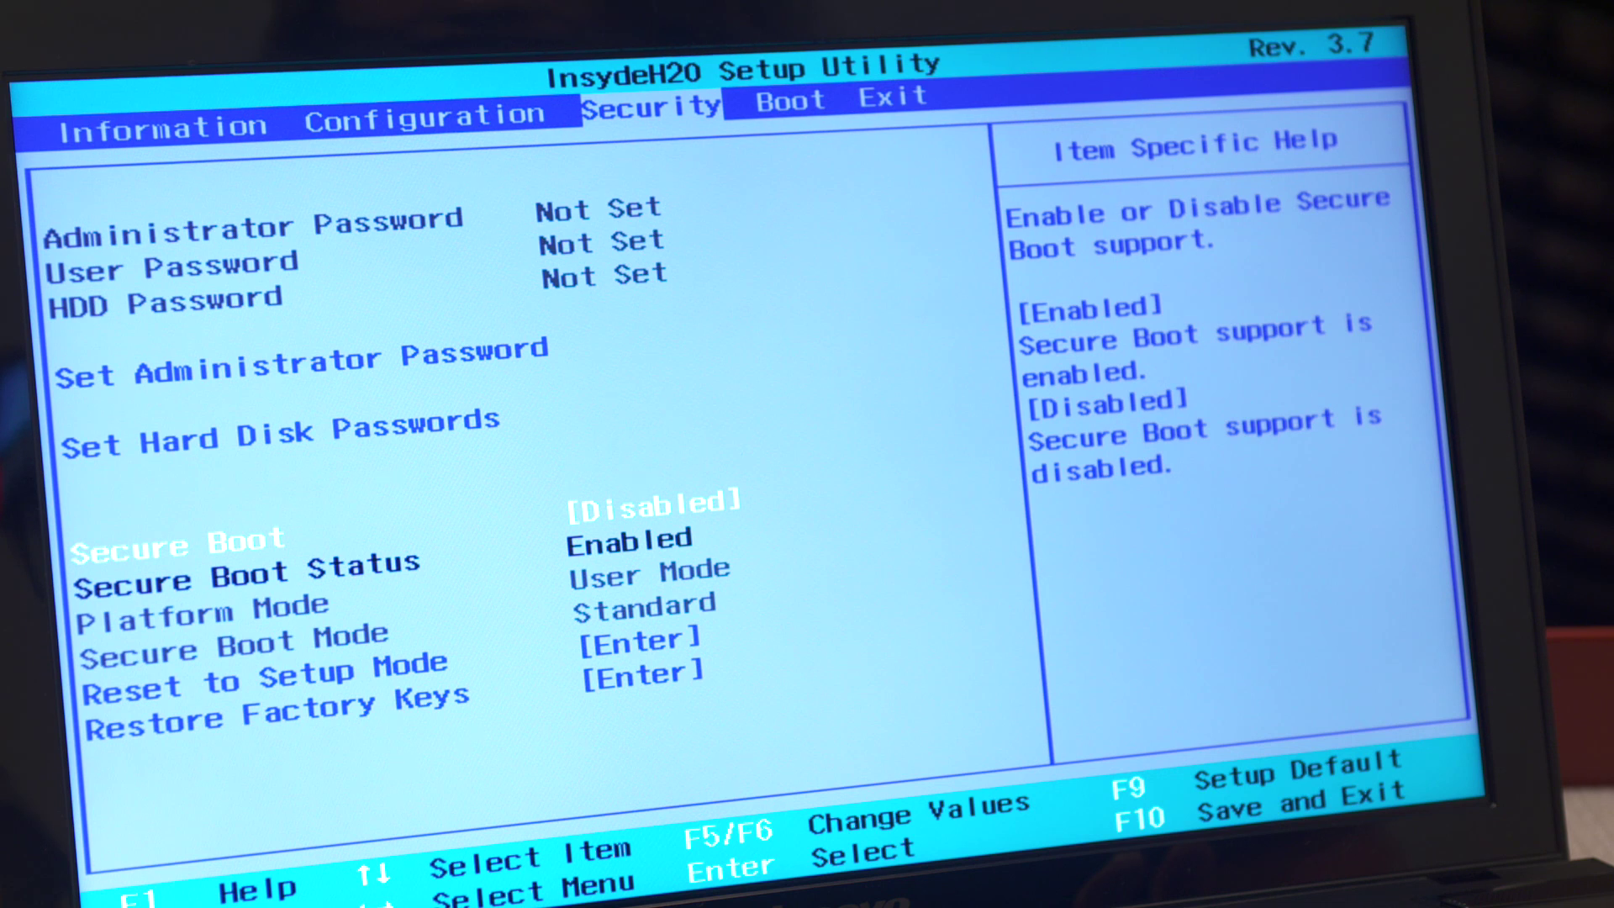
{"action": "key", "text": "Right"}
{"action": "key", "text": "Right"}
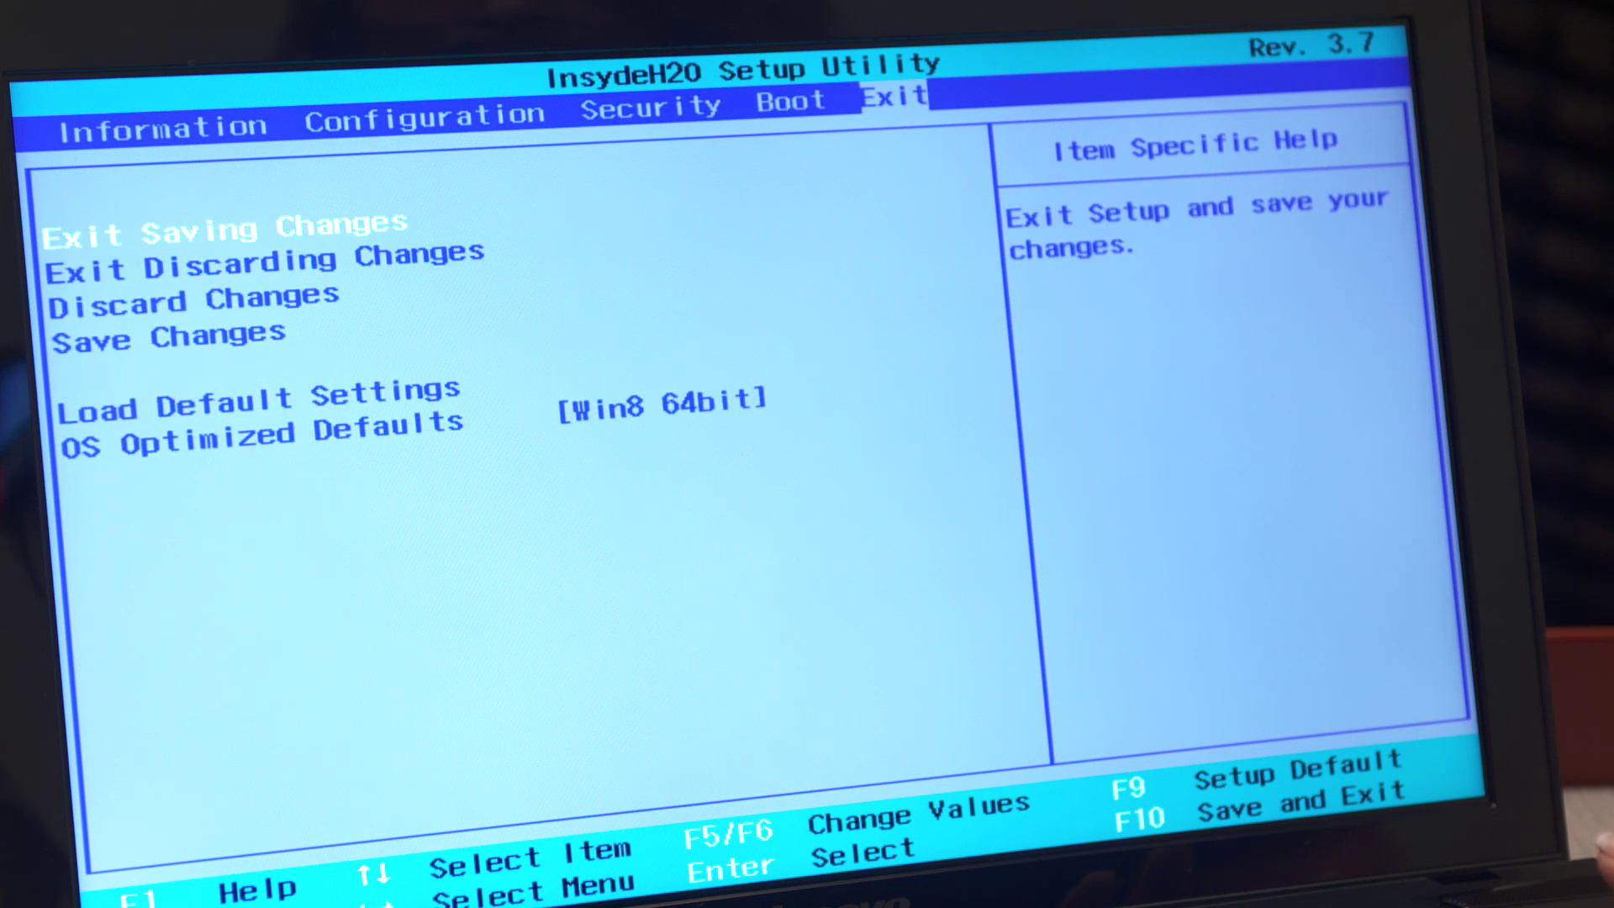
{"action": "key", "text": "Return"}
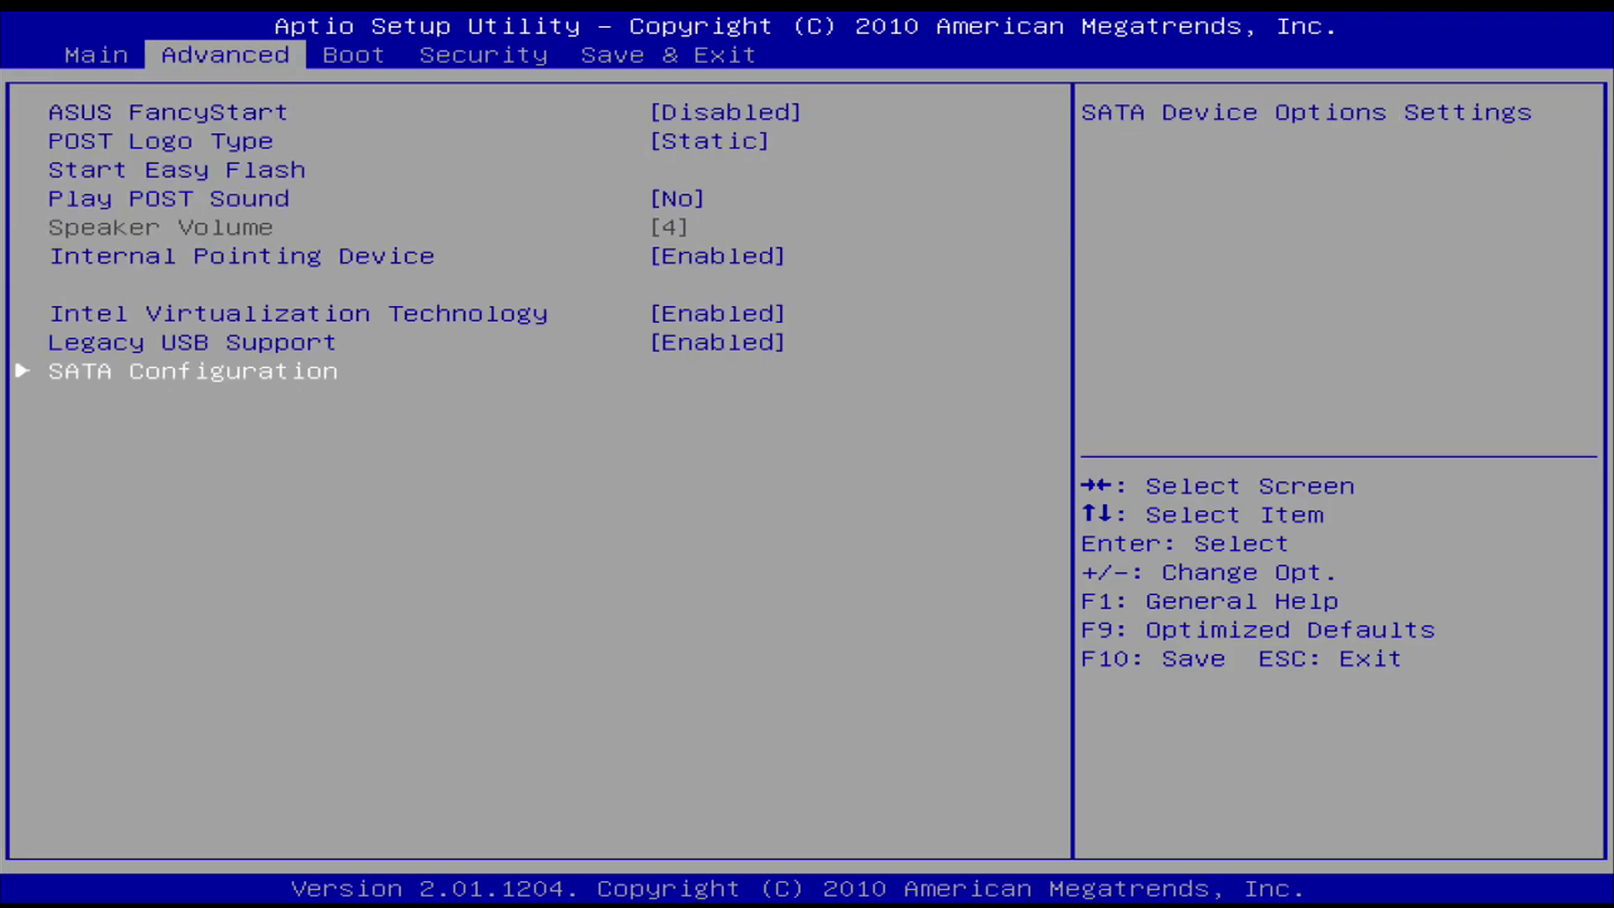
Confirm SATA Mode Selection stays AHCI, then choose Save Changes and Exit
{"action": "key", "text": "Up"}
{"action": "key", "text": "Down"}
{"action": "key", "text": "Return"}
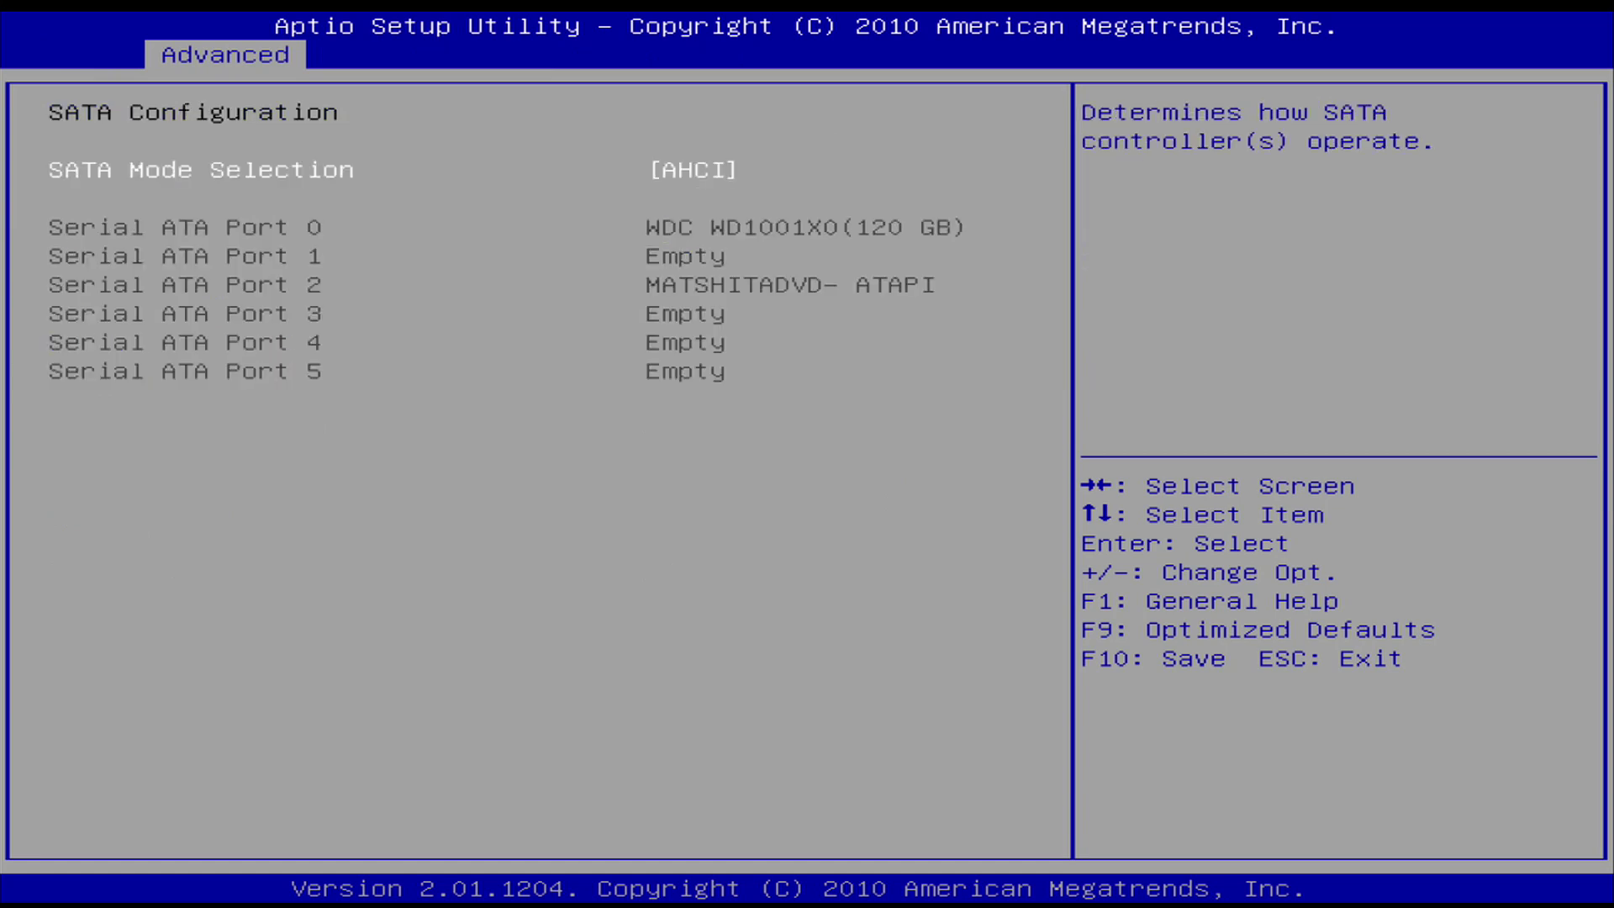
{"action": "key", "text": "Return"}
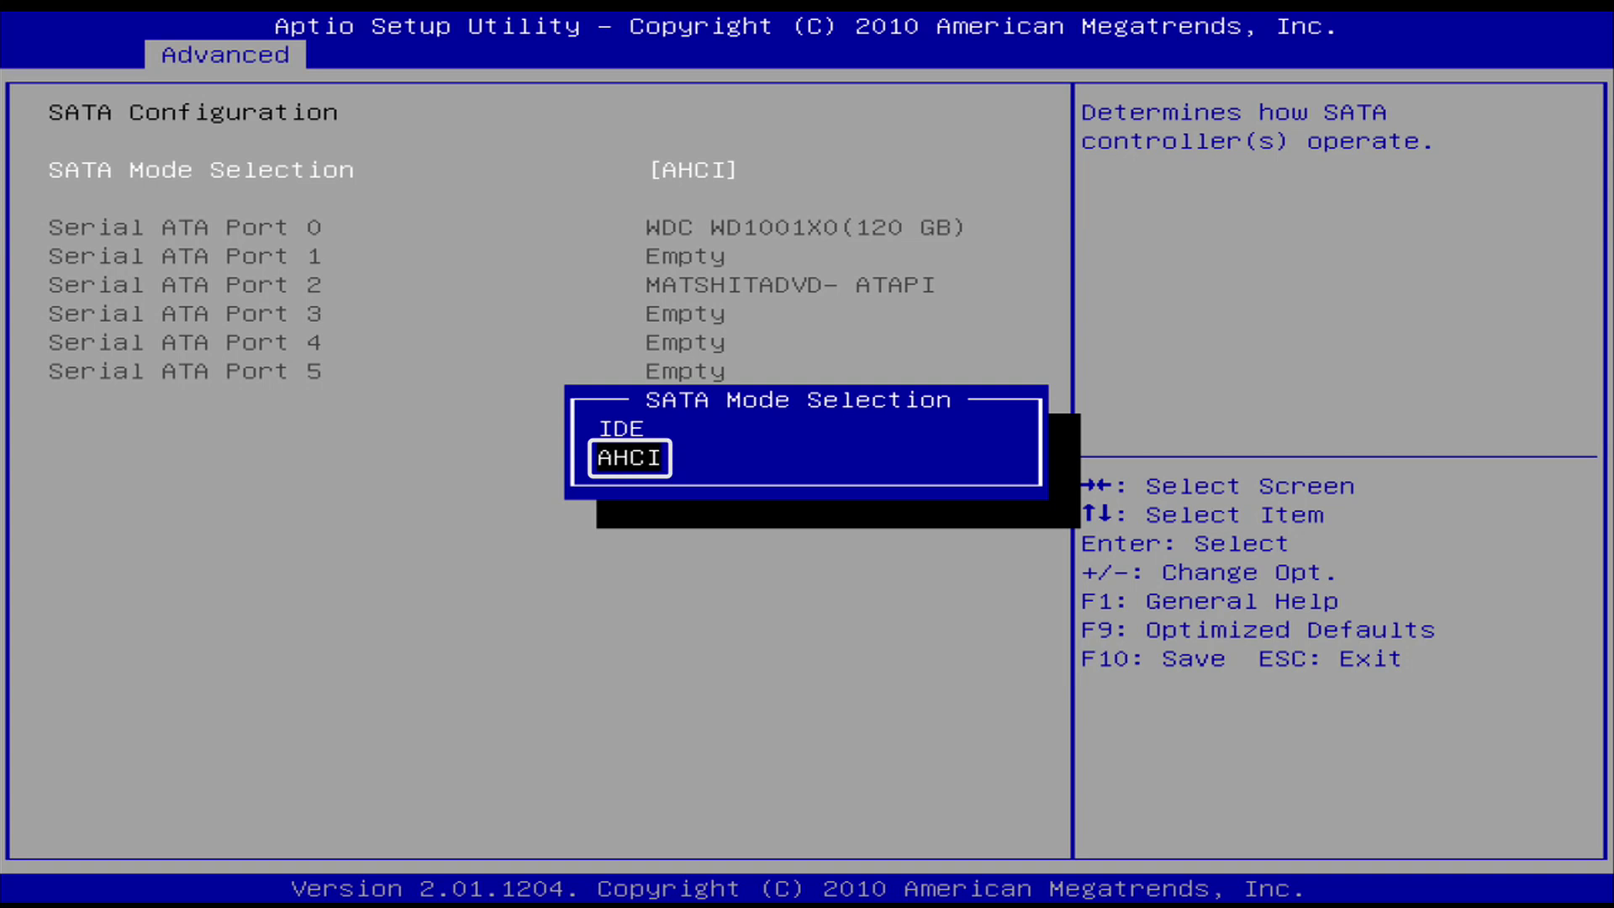
{"action": "key", "text": "Escape"}
{"action": "key", "text": "Escape"}
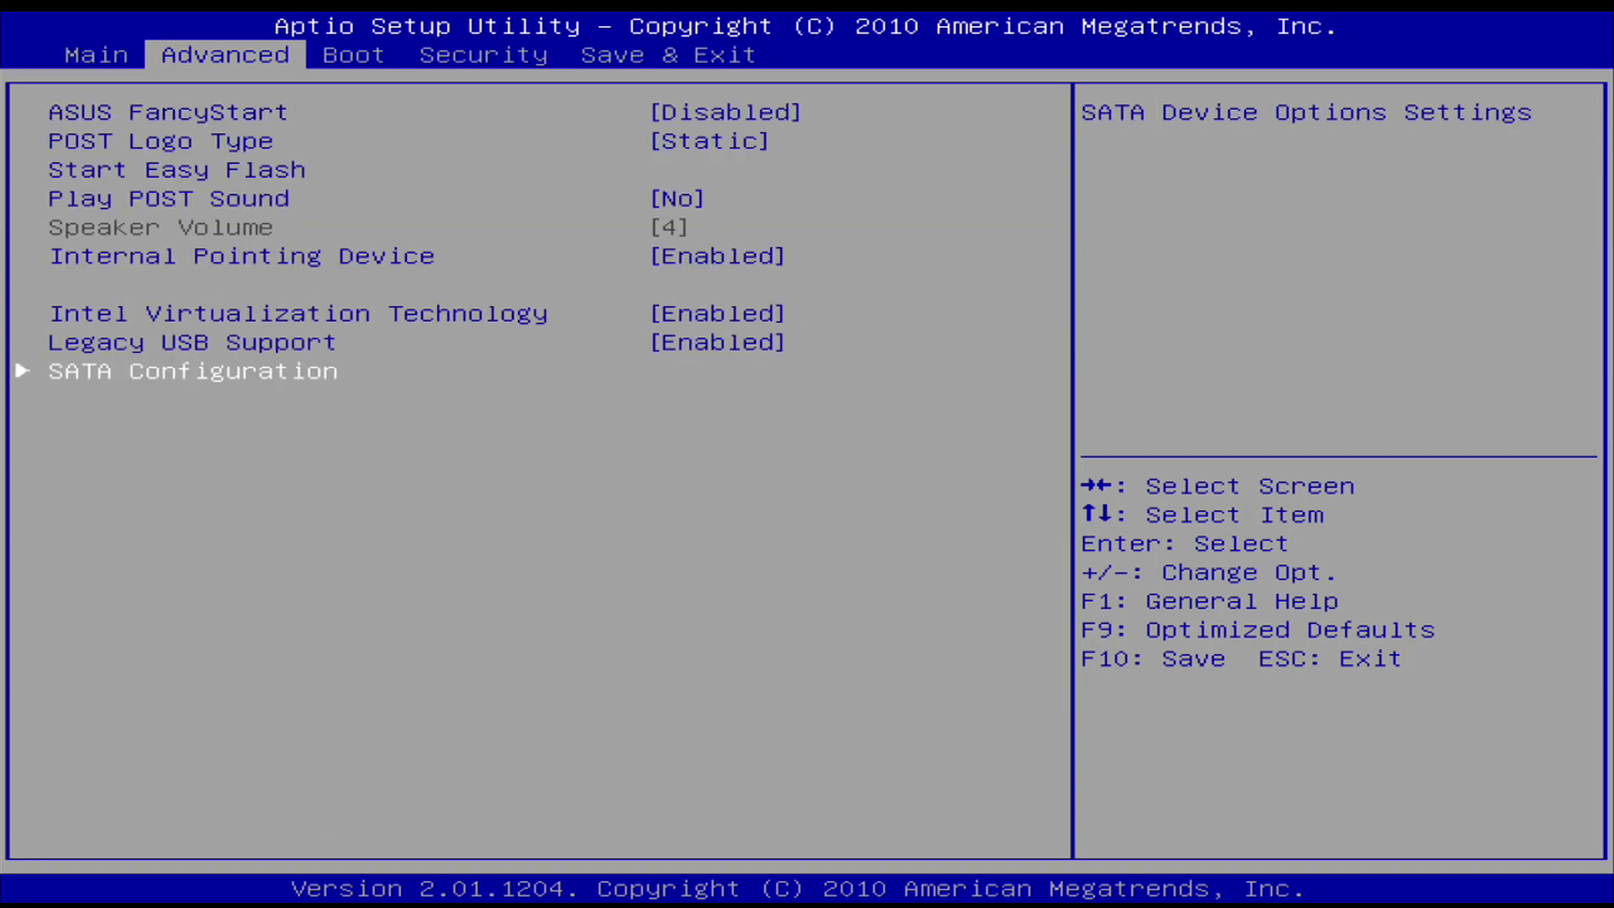
{"action": "key", "text": "Right"}
{"action": "key", "text": "Right"}
{"action": "key", "text": "Right"}
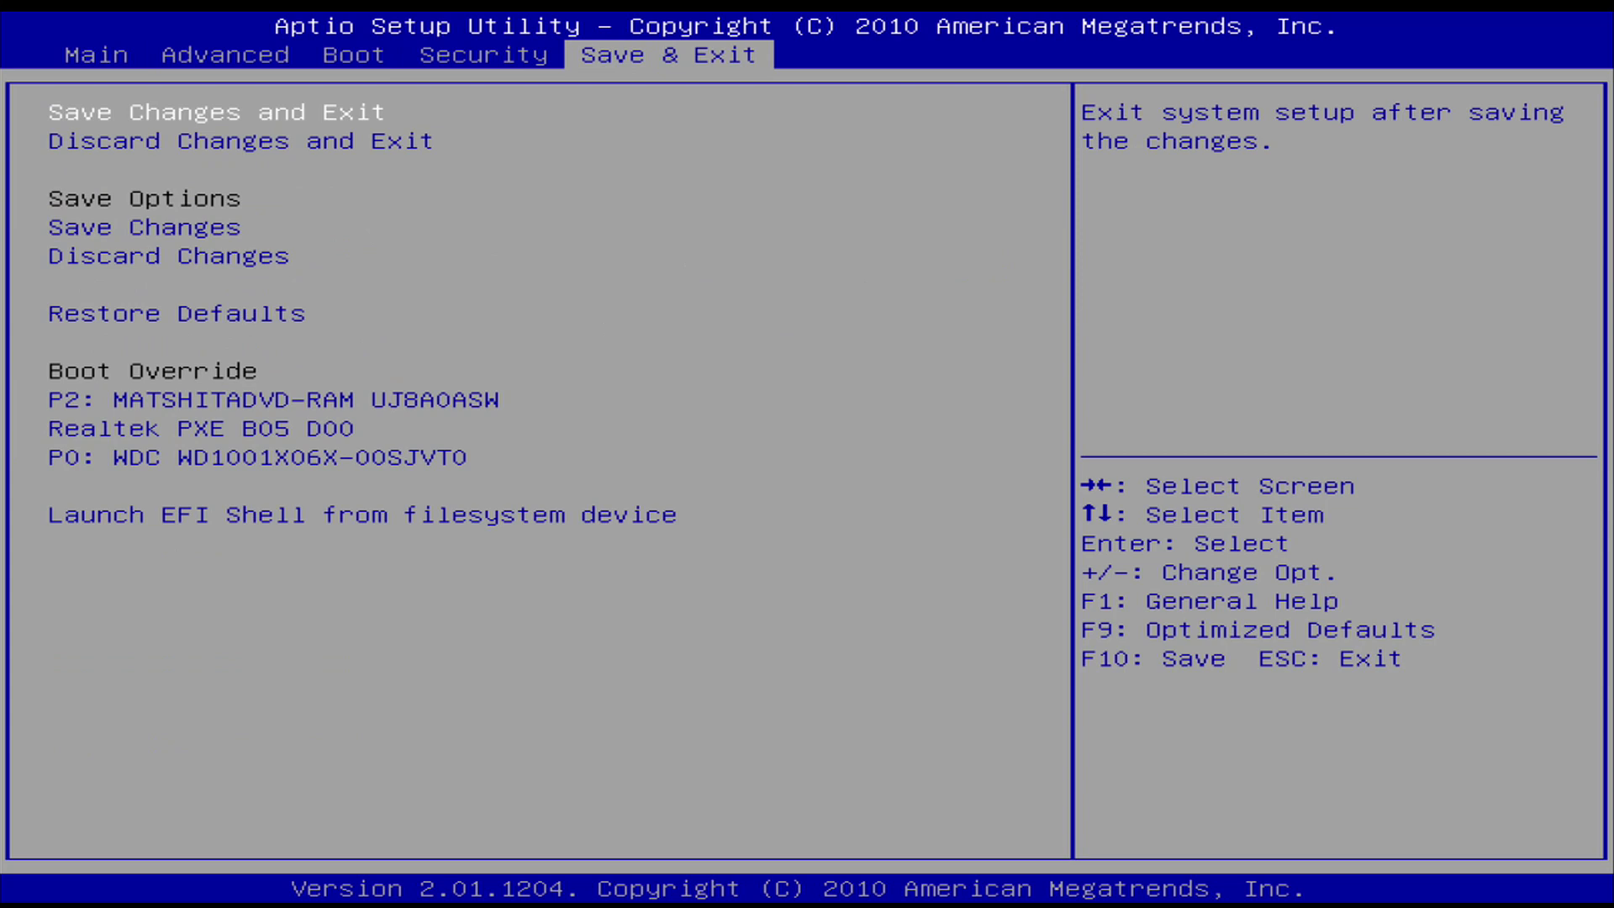
{"action": "key", "text": "Return"}
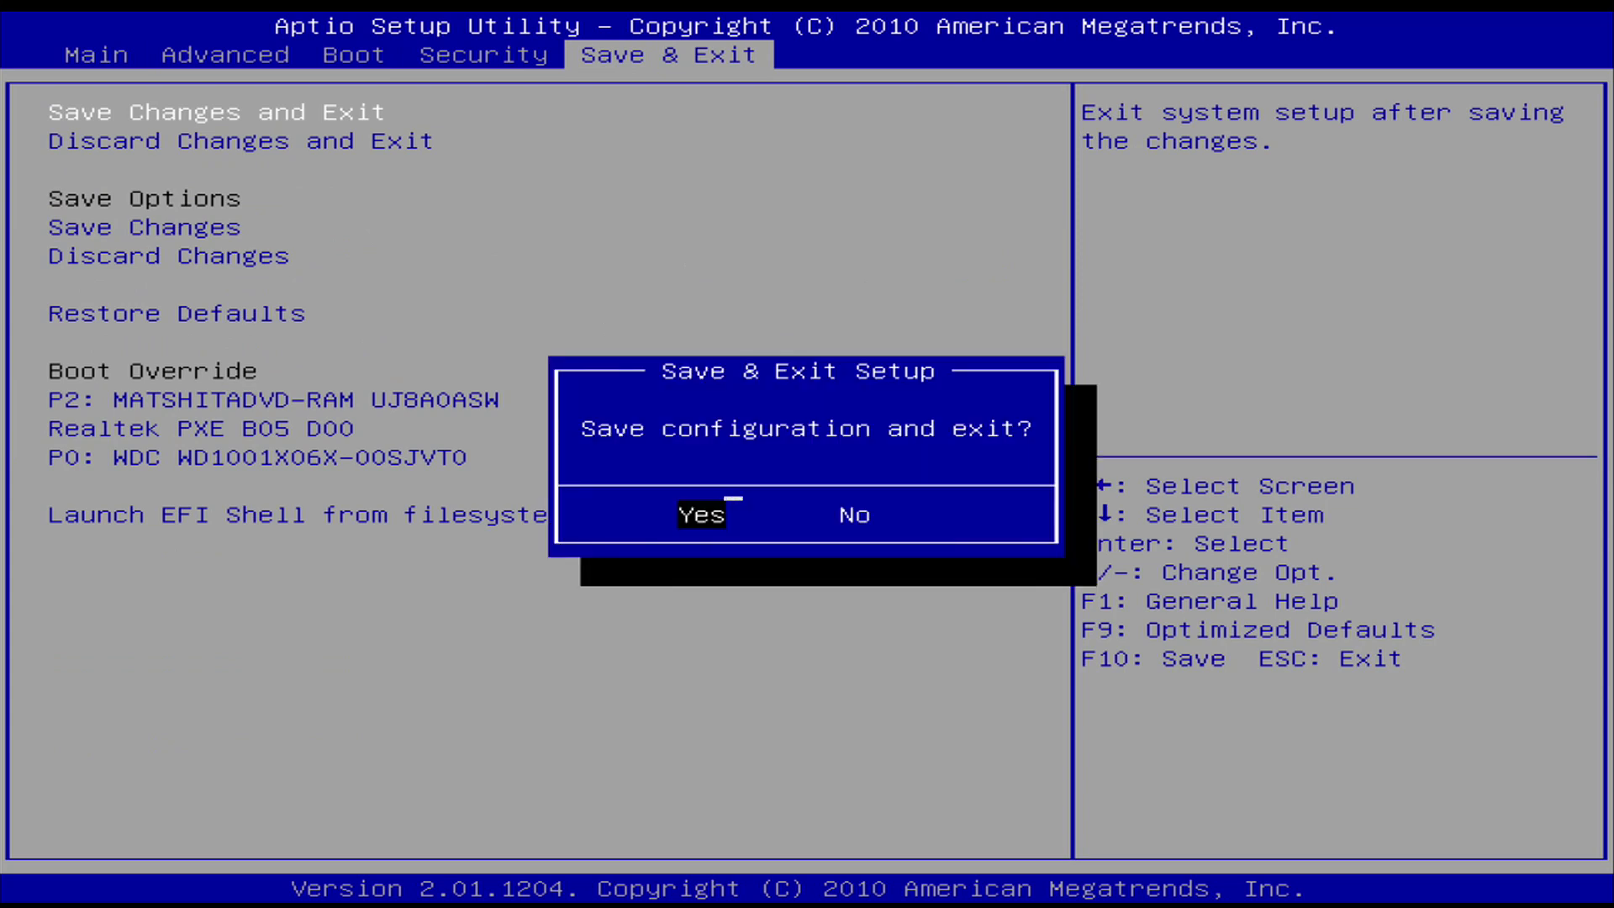